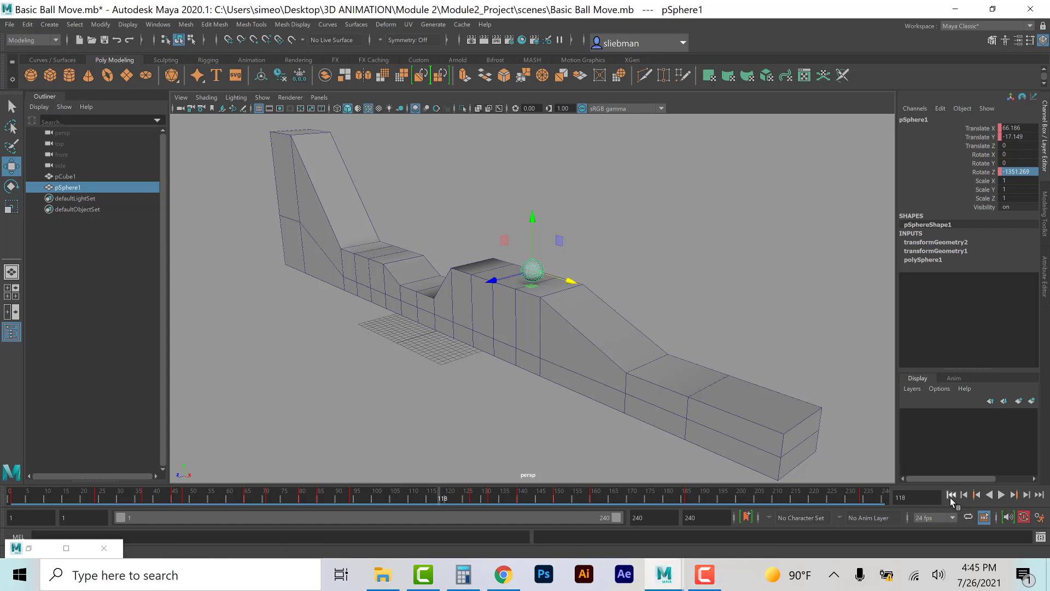
Step: Play back the ball animation from the start and return to the first frame
left_click(952, 495)
left_click(1002, 496)
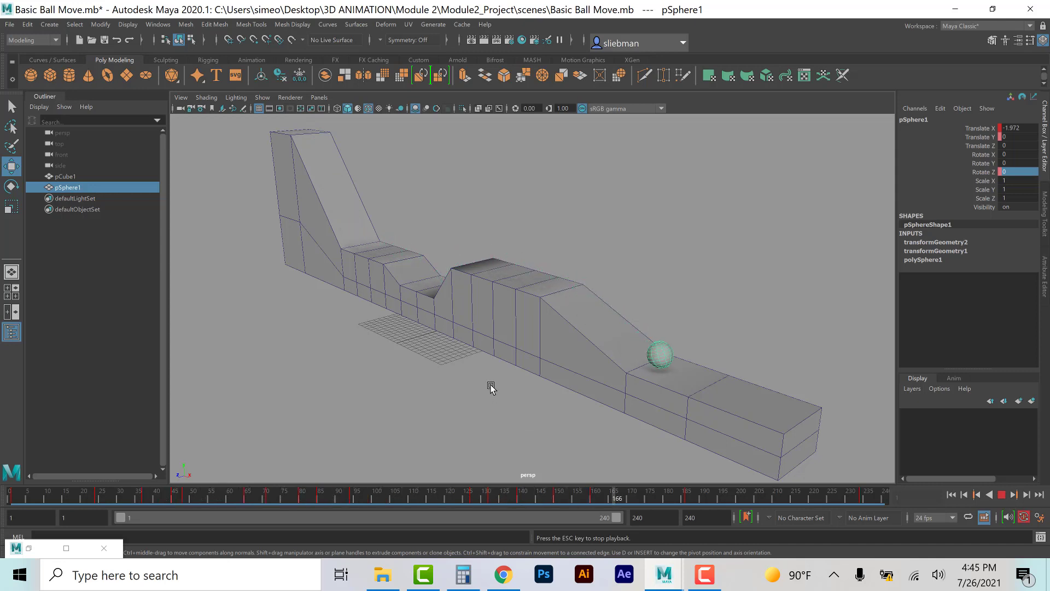
left_click(1001, 495)
left_click(951, 494)
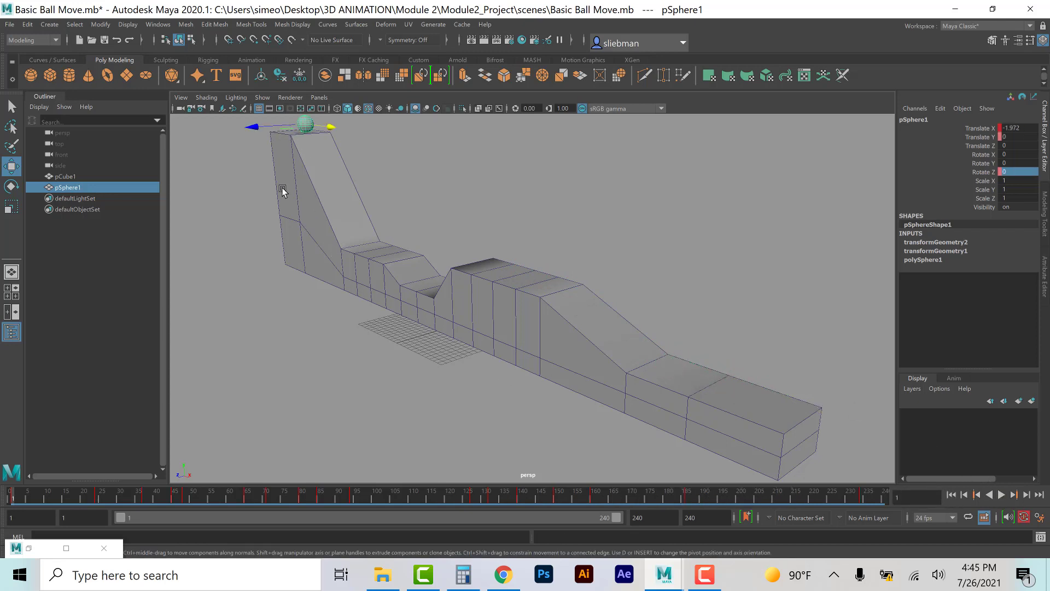
Step: Scale the track cube wider along Z to about 19.67, then deselect it
left_click(405, 283)
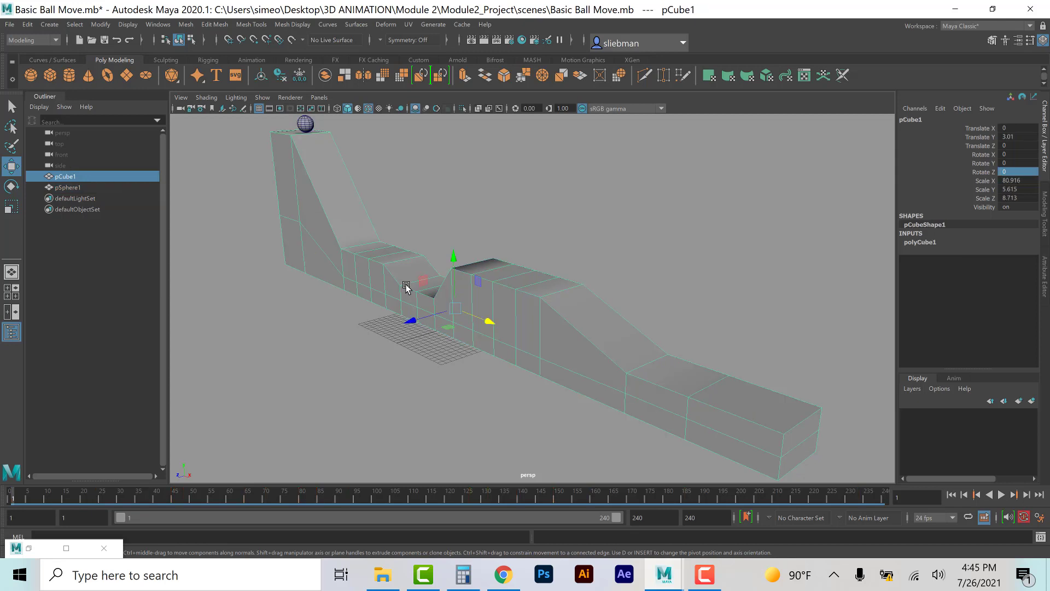
key("r")
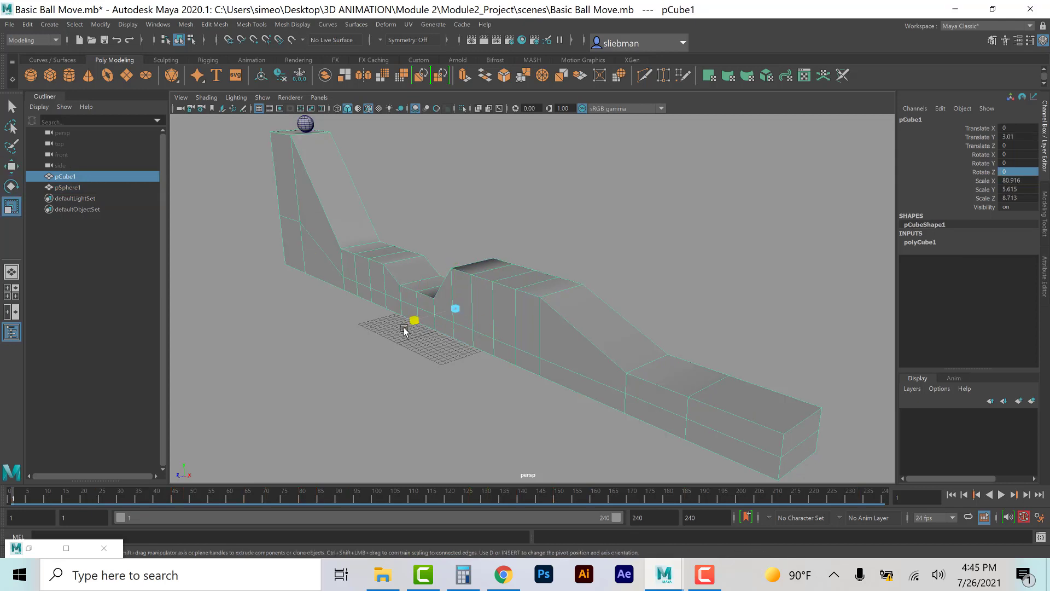
left_click_drag(405, 327, 357, 359)
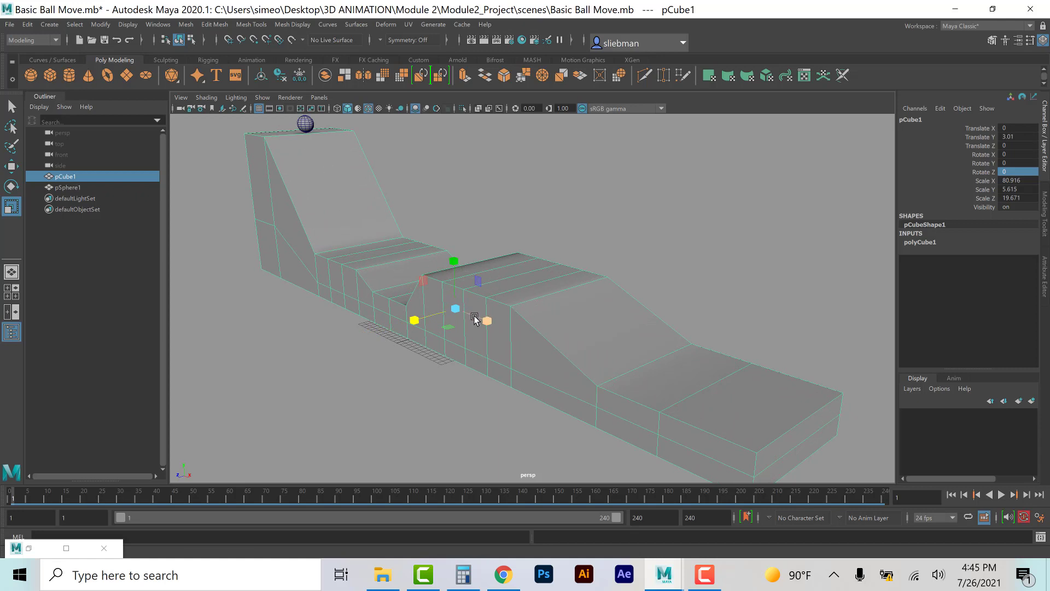
left_click(550, 216)
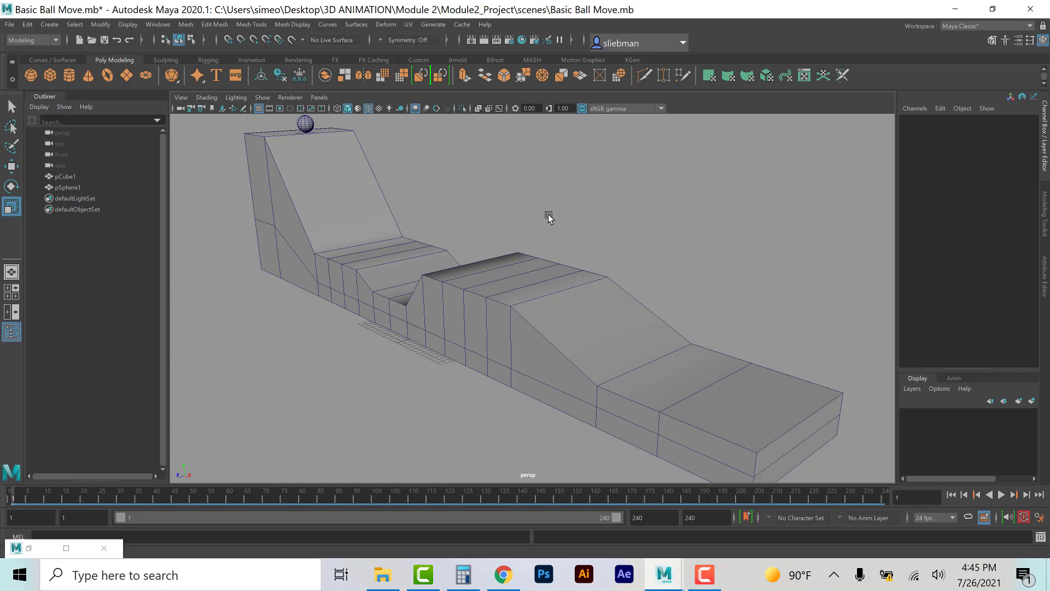
Step: Turn on the resolution gate for the perspective camera
left_click(179, 99)
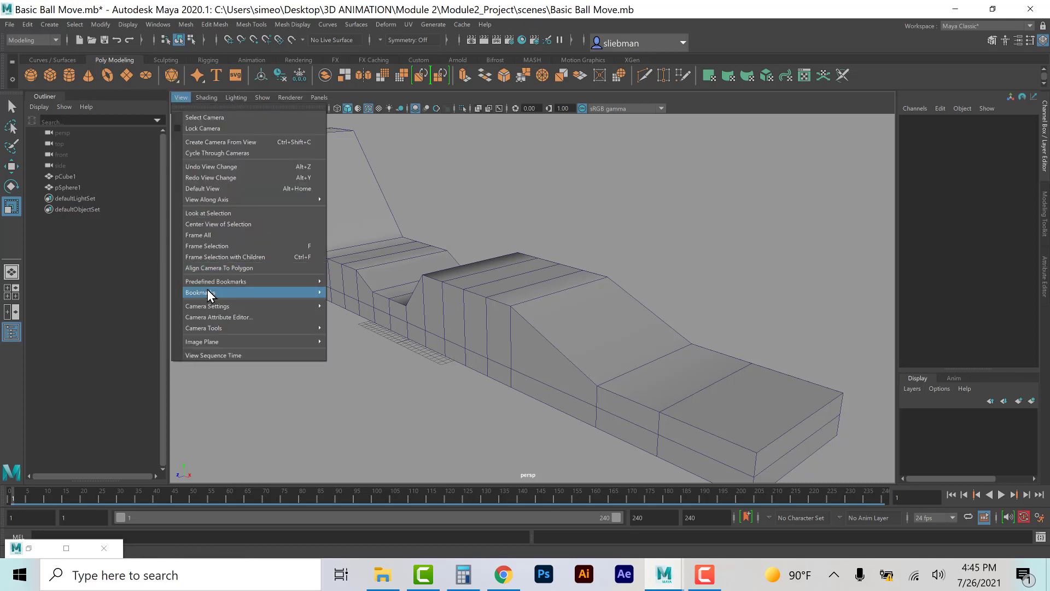
mouse_move(207, 306)
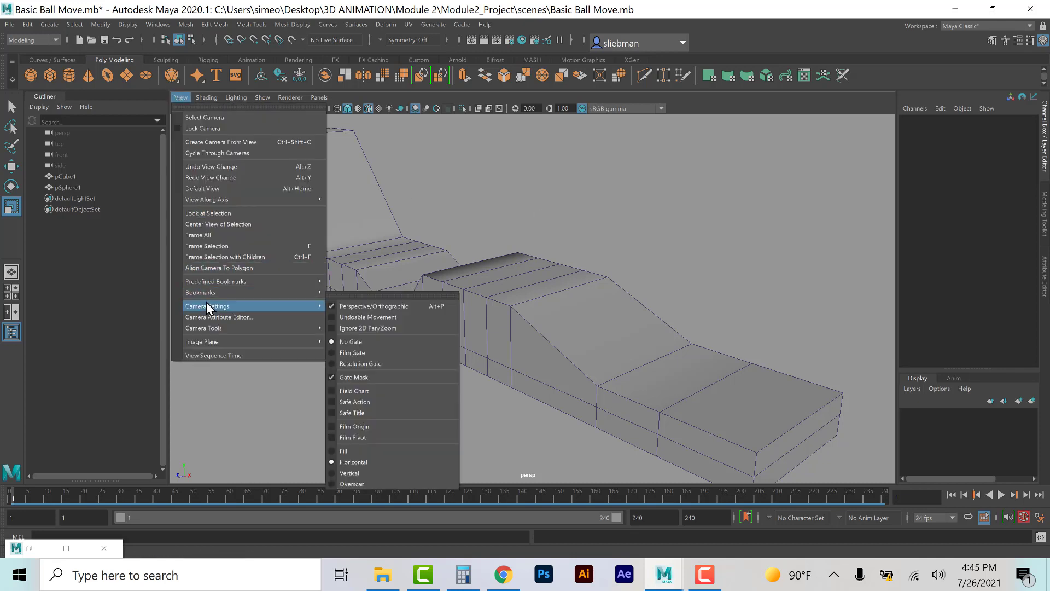
left_click(364, 354)
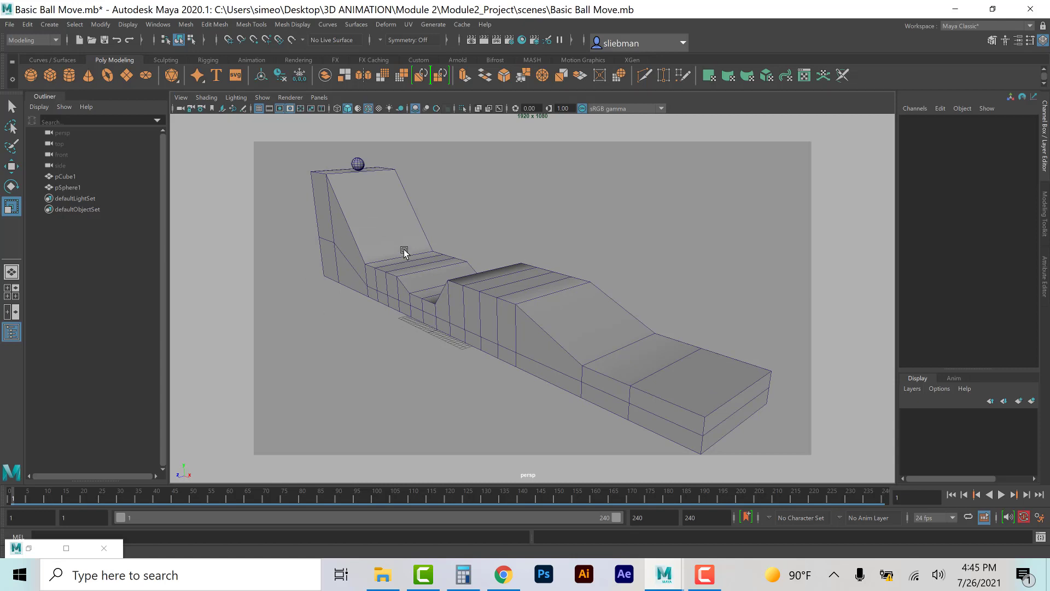
left_click_drag(400, 272, 398, 270, "alt")
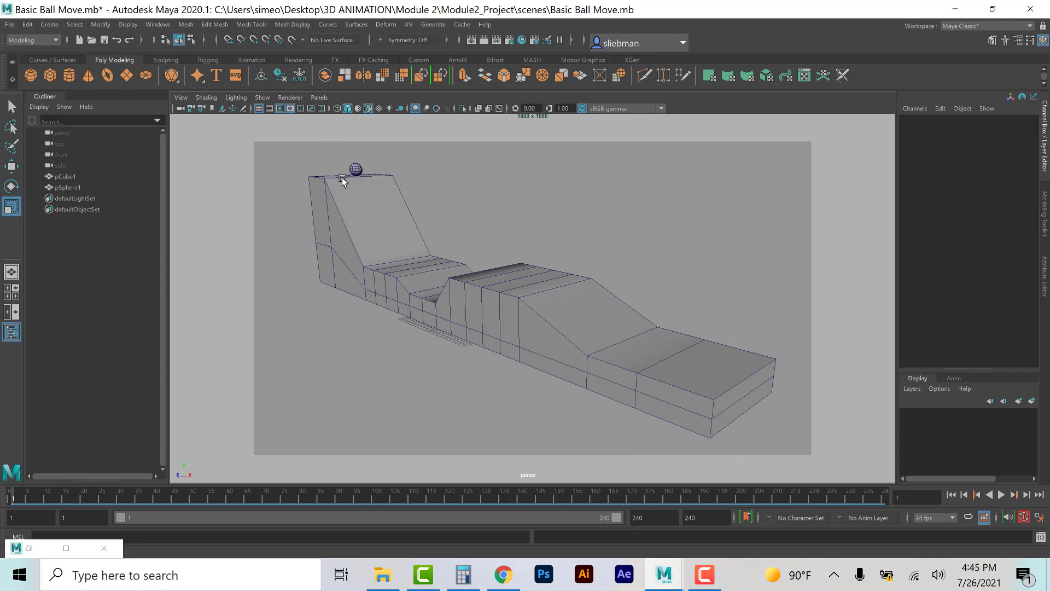
Step: Switch the viewport to use all lights and create a spot light
left_click(389, 110)
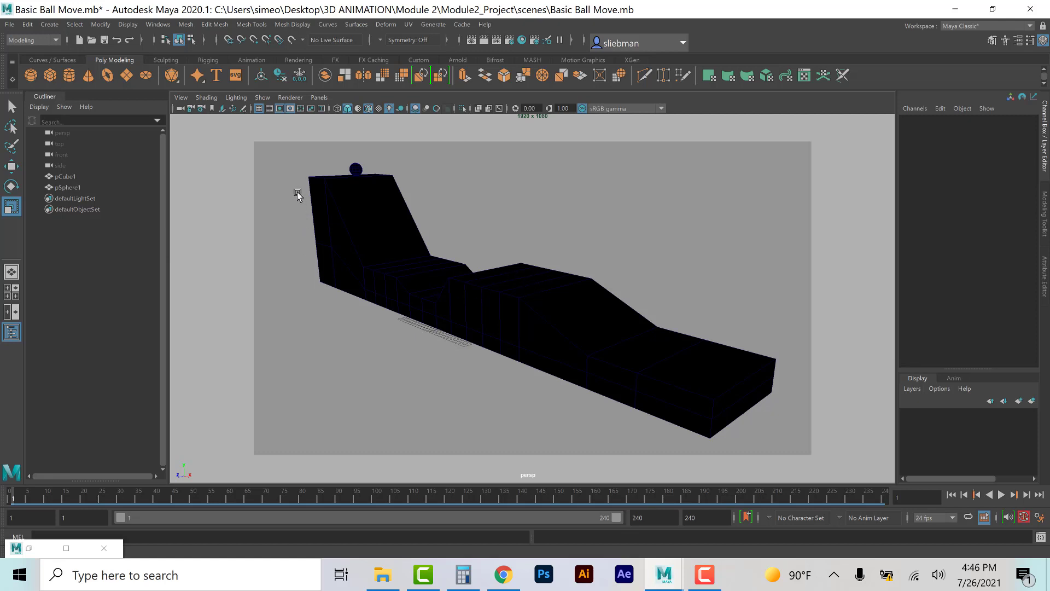
left_click(50, 25)
mouse_move(65, 87)
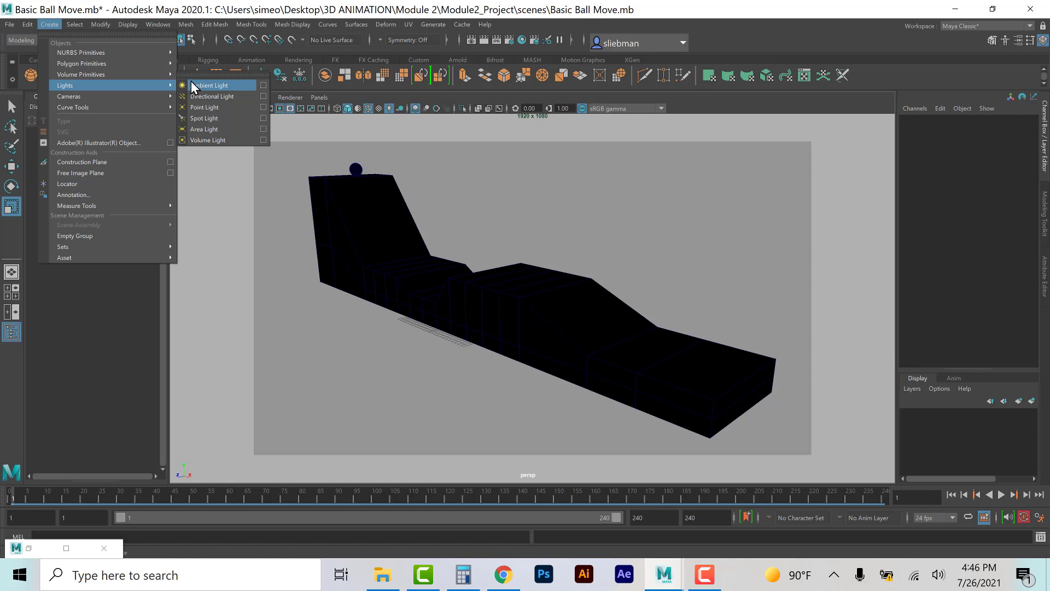
left_click(203, 118)
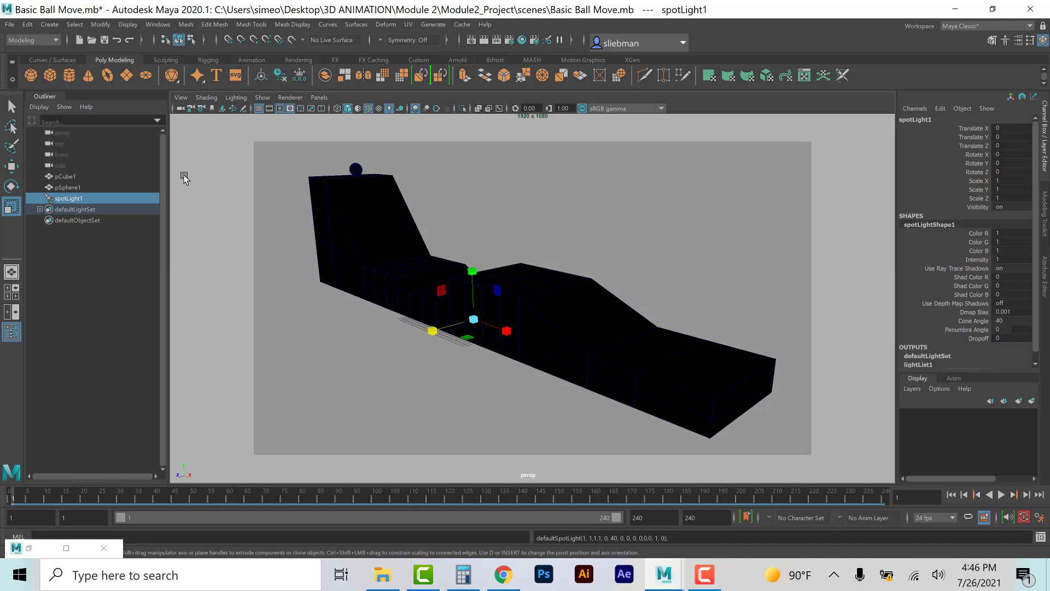
Step: Move the spot light up to about 23.69 in Y and look through it
key("w")
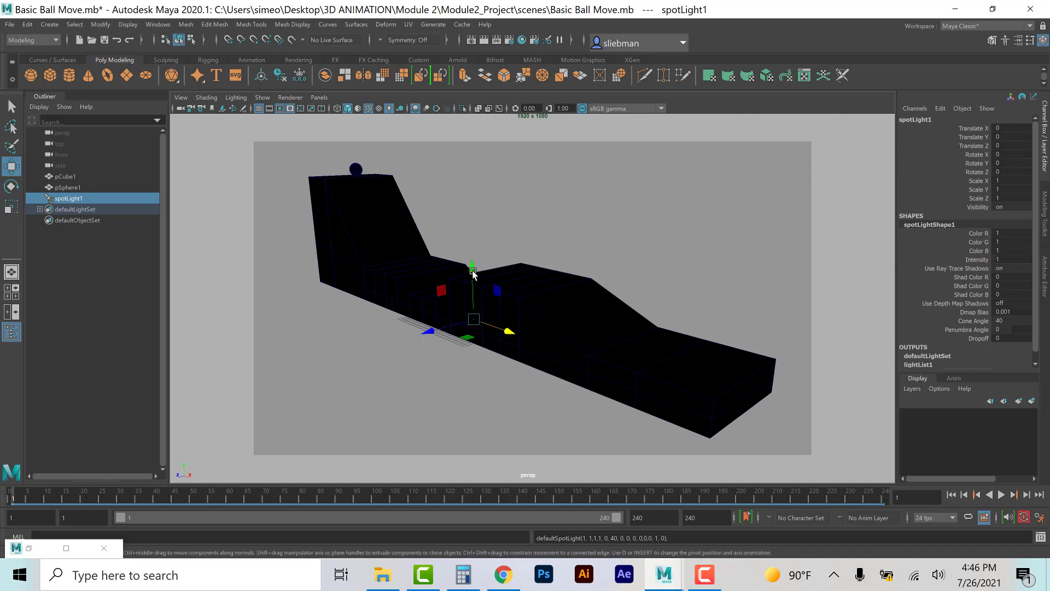
left_click_drag(474, 272, 475, 156)
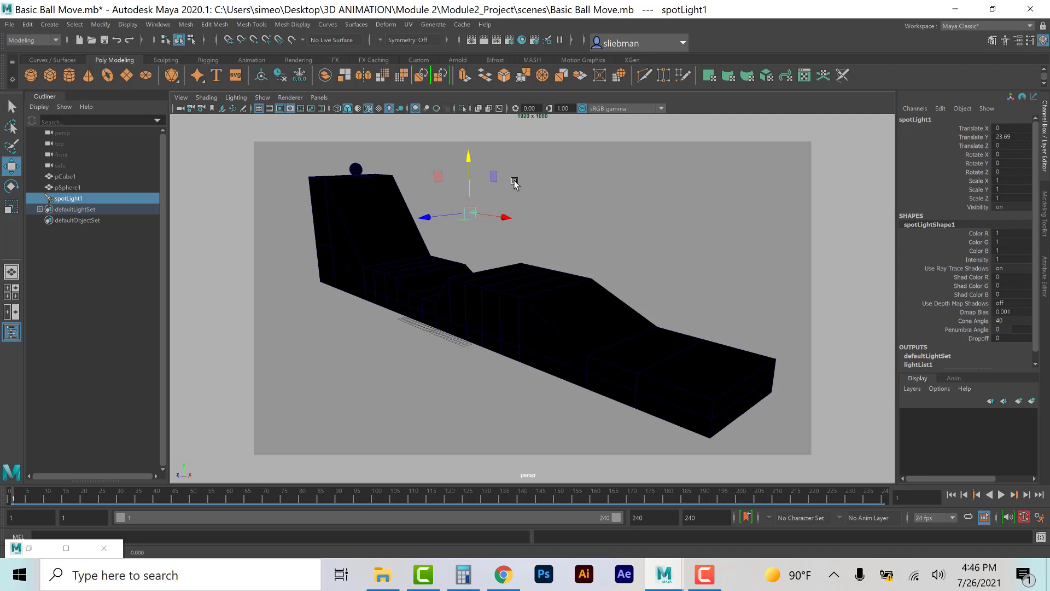
left_click(325, 97)
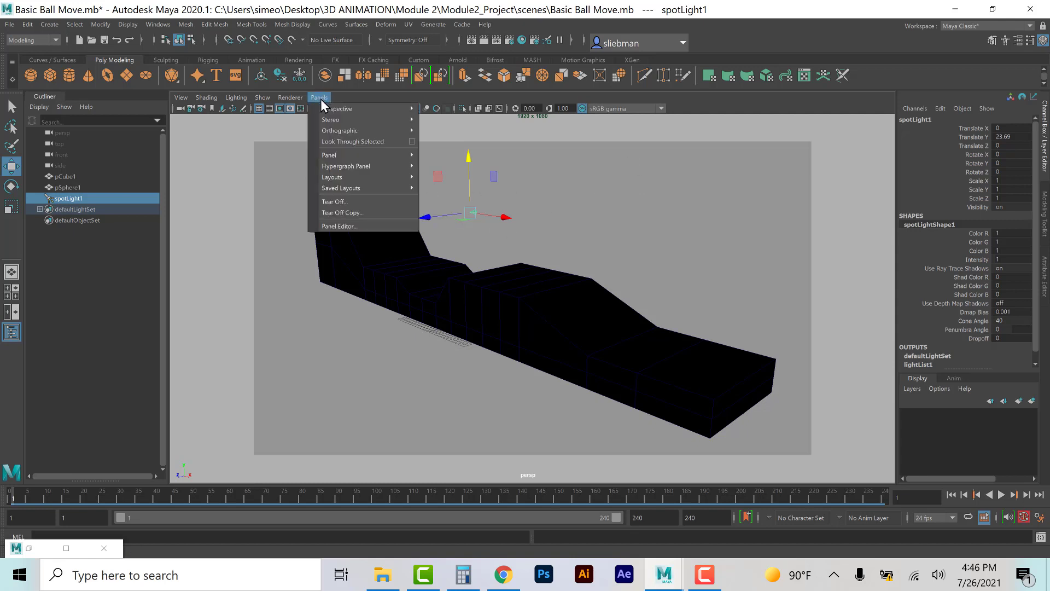
mouse_move(325, 107)
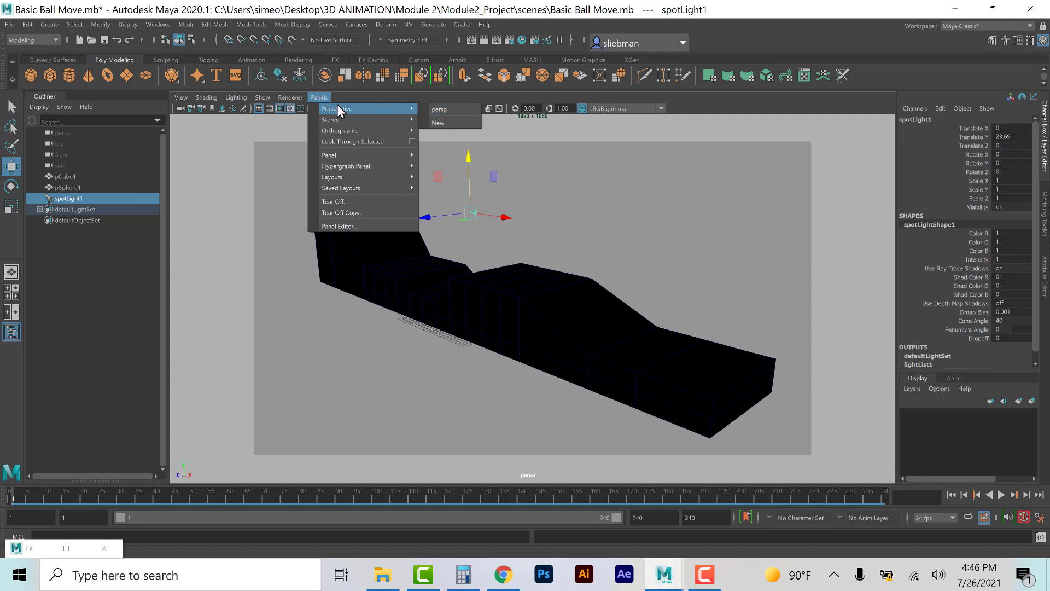
left_click(337, 141)
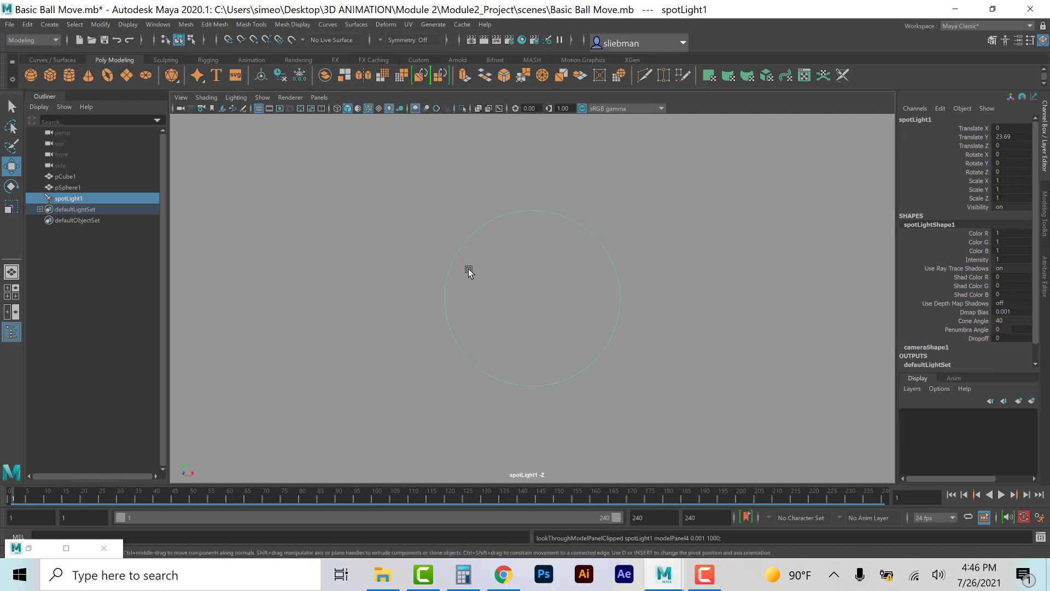
Step: Aim the spot light at the track by dollying and tumbling its view until the track is centered in the cone
scroll(480, 271, "down", 2)
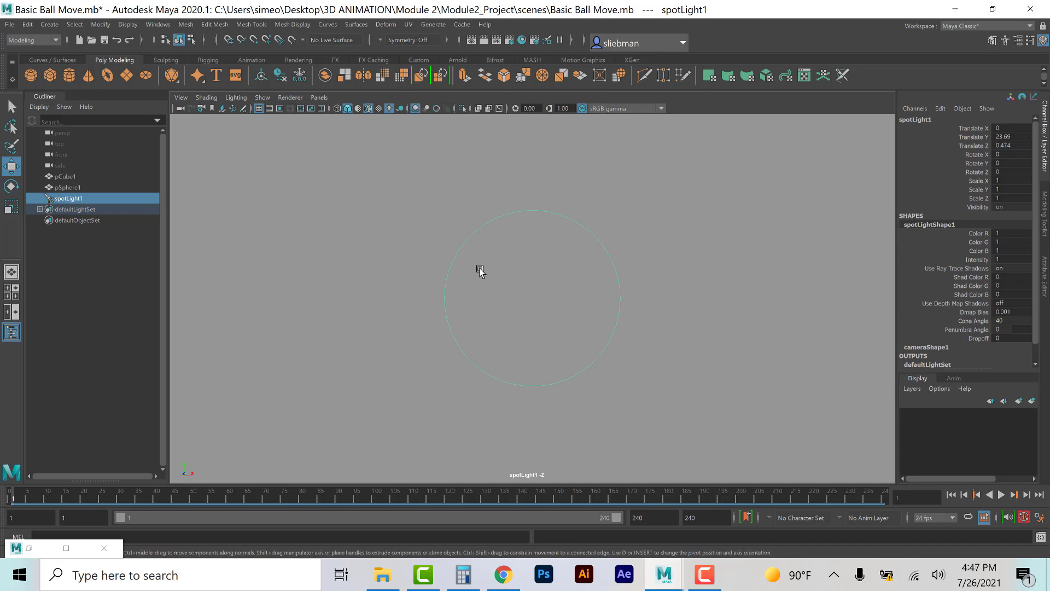
scroll(480, 271, "down", 10)
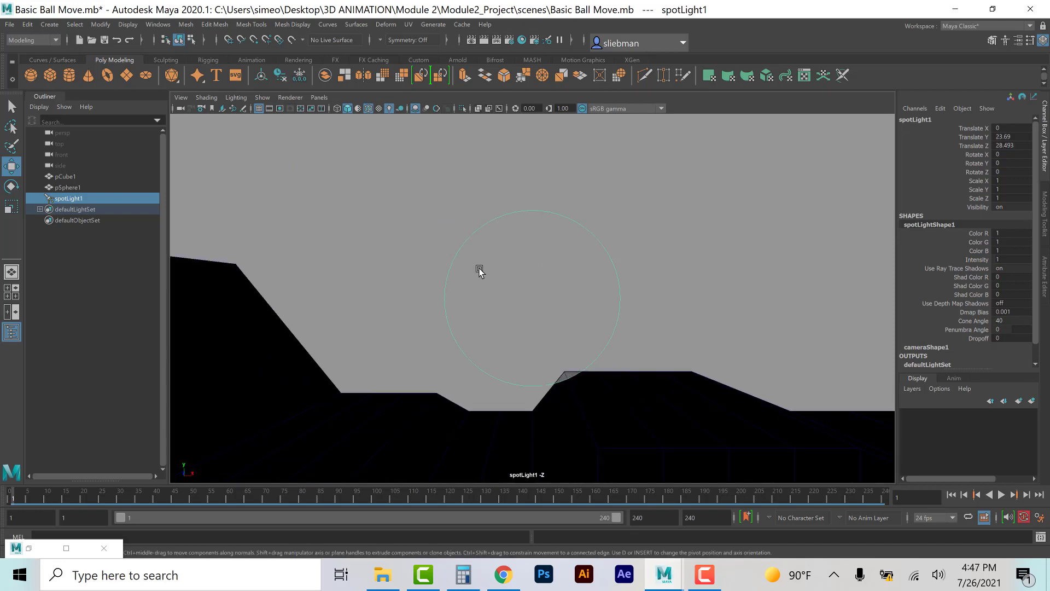
left_click_drag(481, 274, 524, 308, "alt")
scroll(487, 286, "down", 4)
scroll(503, 297, "down", 3)
middle_click_drag(524, 306, 512, 268, "alt")
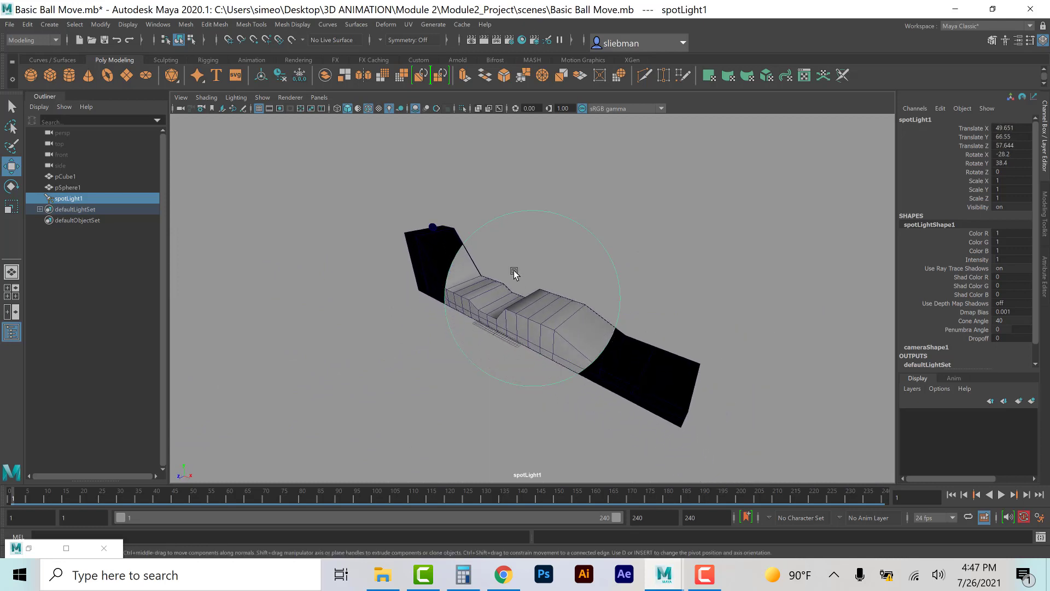
scroll(512, 268, "up", 1)
scroll(943, 300, "down", 1)
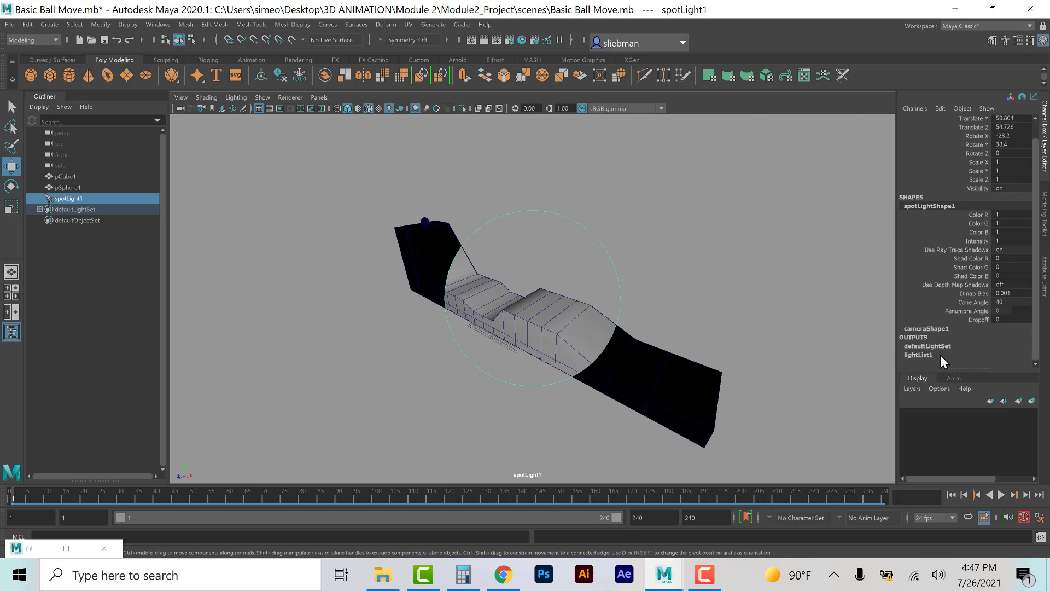
Step: Open the spot light's attributes and set its color to a light cyan
key("ctrl+a")
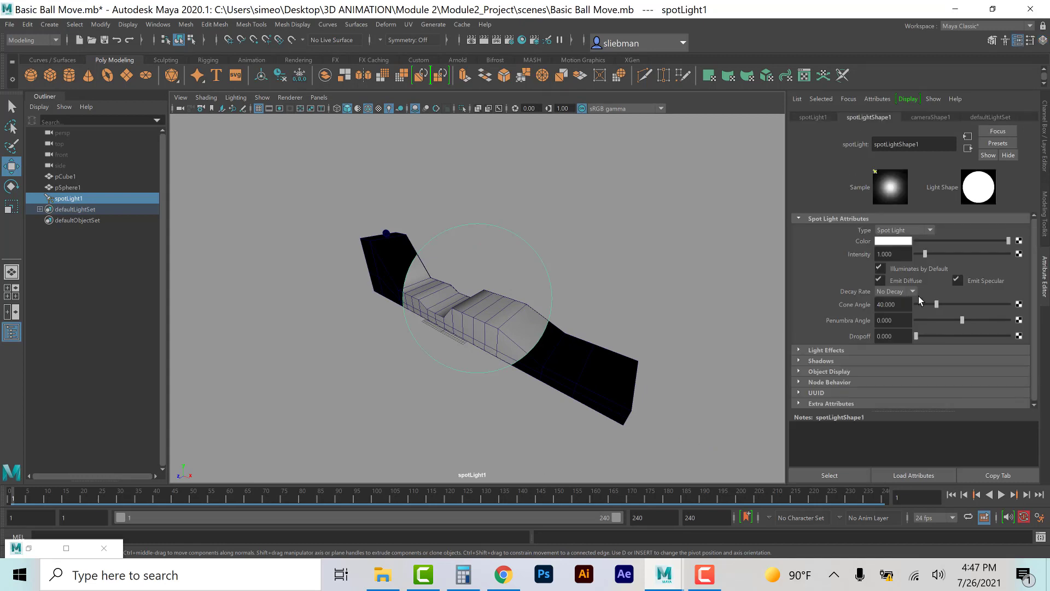
left_click(891, 243)
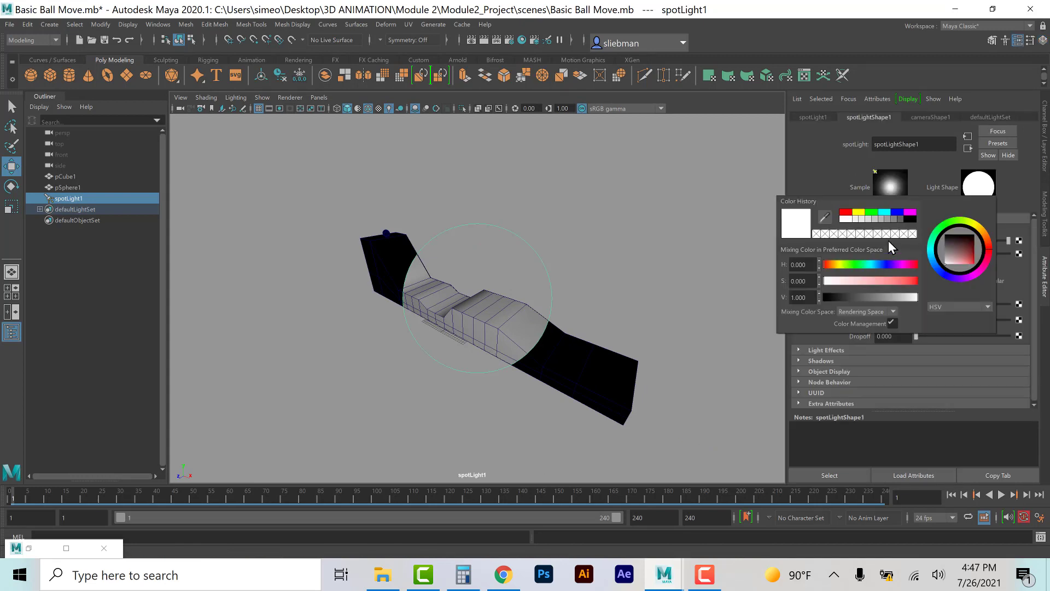
left_click(869, 264)
left_click(864, 282)
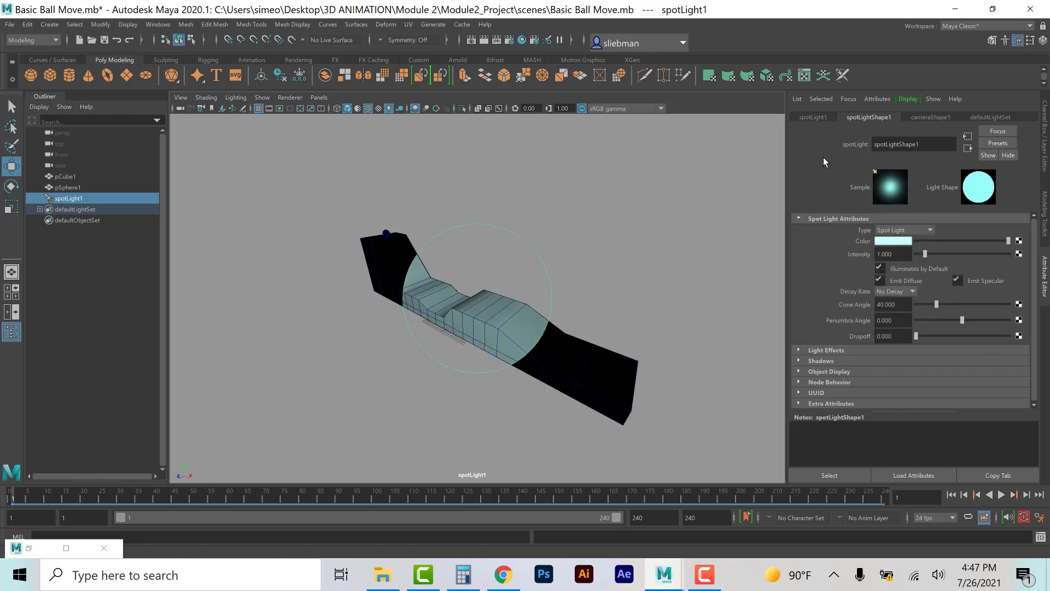
Step: Widen the spot light's cone angle to about 57.5 and set the penumbra angle to 10
left_click_drag(937, 308, 1019, 327)
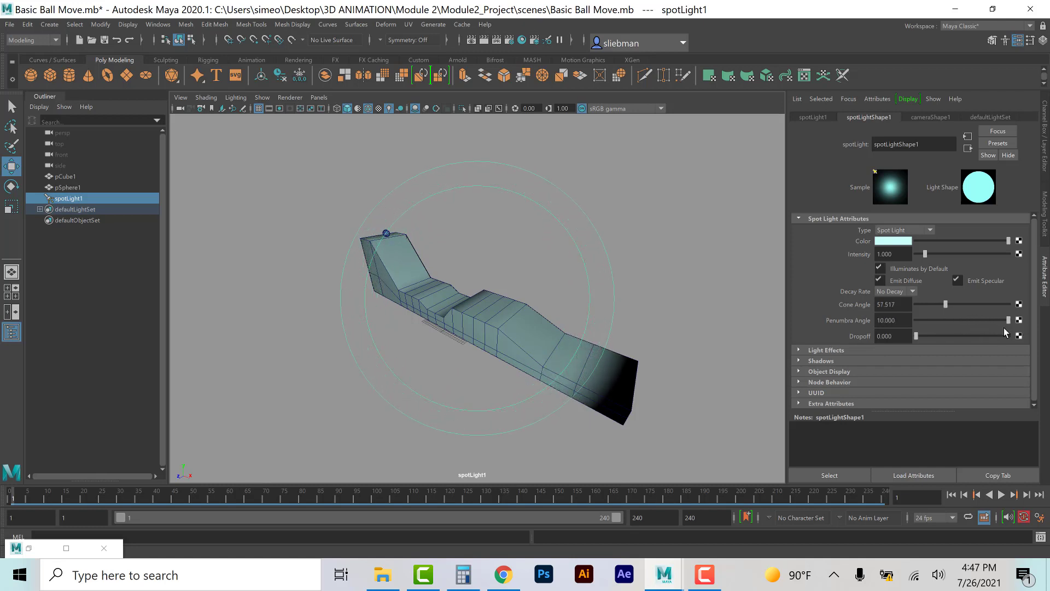
left_click_drag(916, 336, 916, 341)
middle_click_drag(635, 326, 620, 306, "alt")
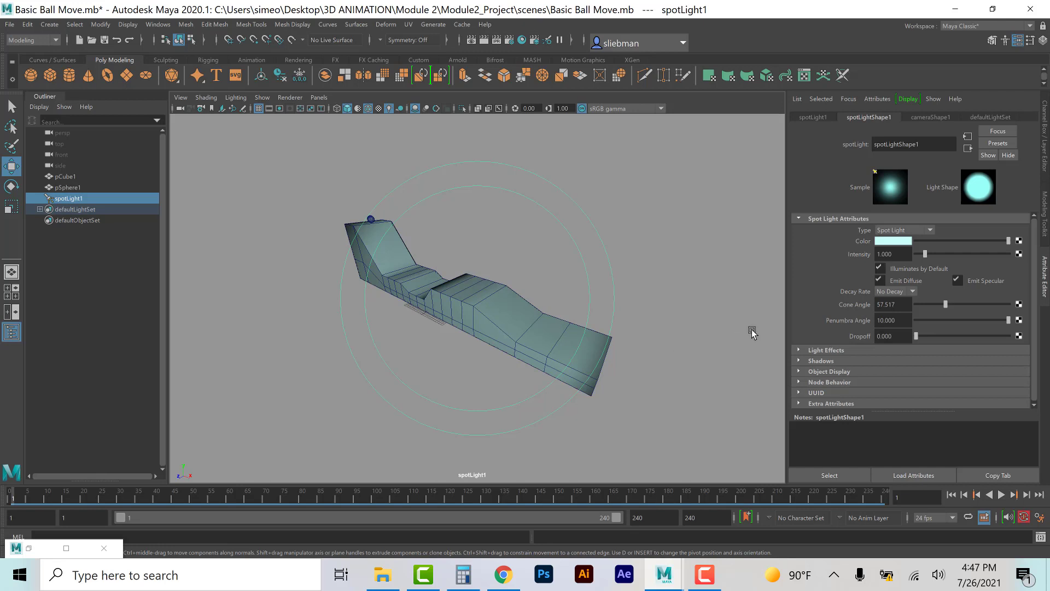
Step: Raise the spot light's intensity to about 1.24 and expand the Light Effects section
scroll(811, 302, "down", 1)
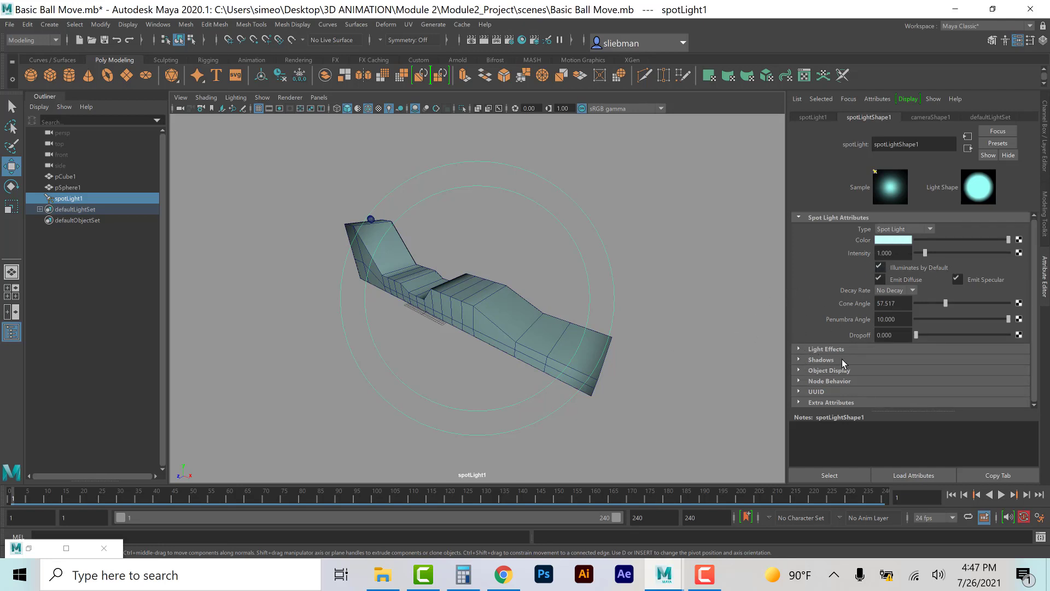
left_click_drag(925, 253, 928, 257)
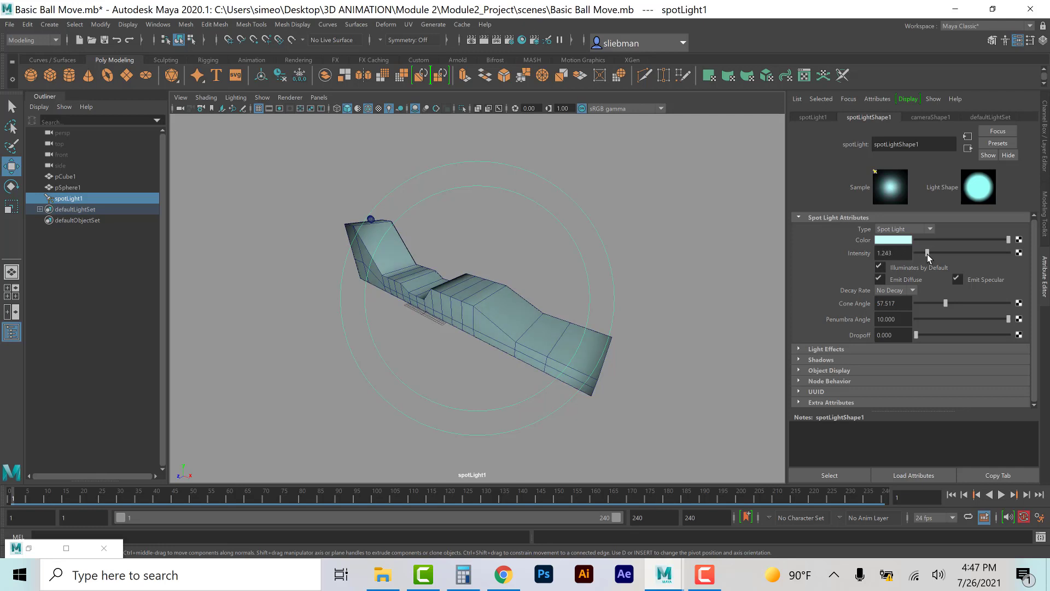
left_click(798, 349)
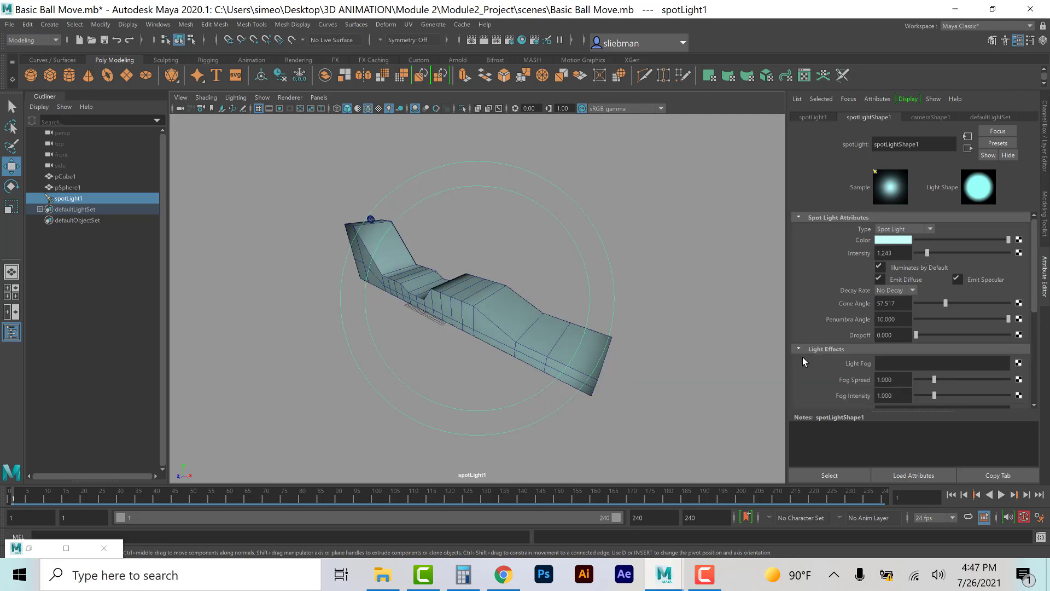
scroll(826, 374, "down", 4)
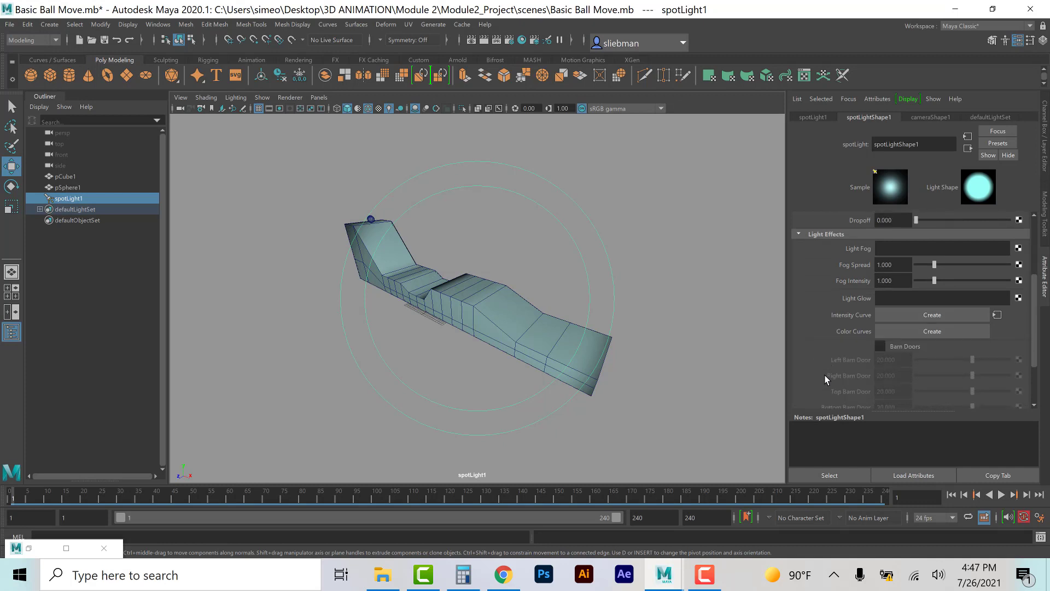
scroll(825, 369, "up", 4)
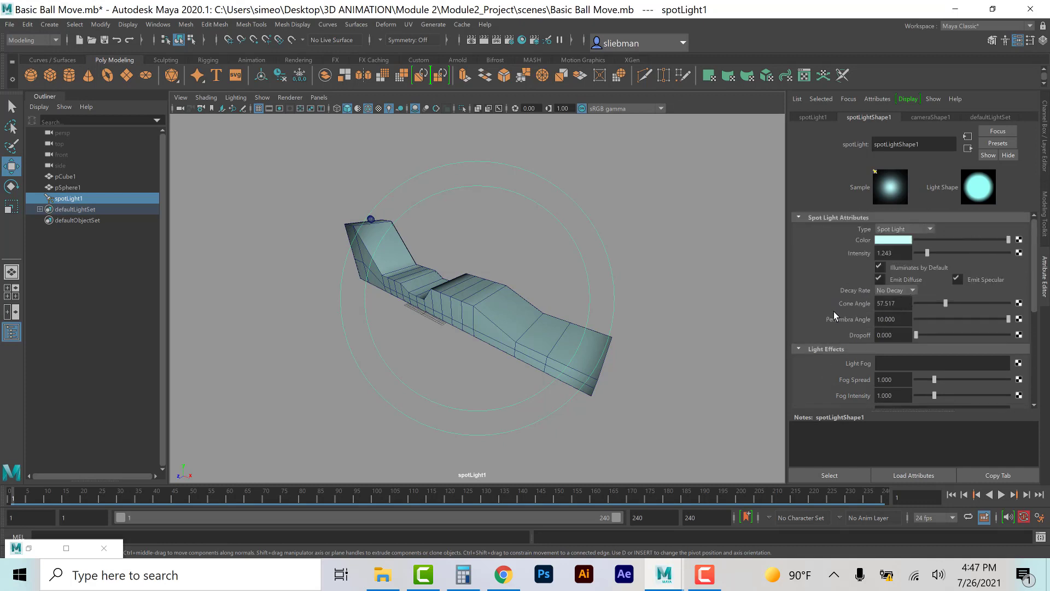
scroll(832, 312, "down", 4)
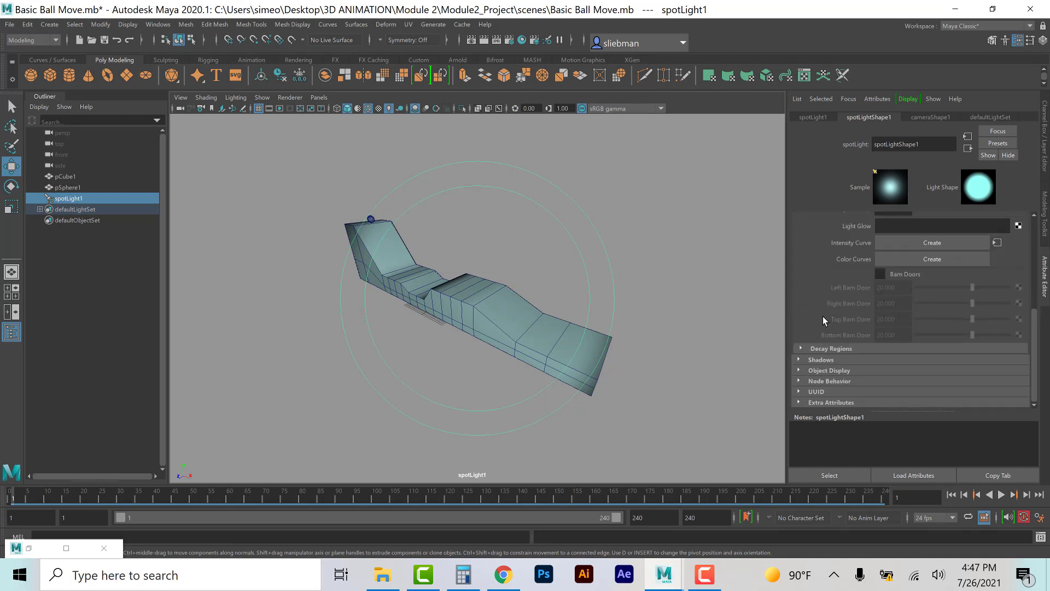
Step: Expand the spot light's Shadows section and set its shadow color to a dark brown
left_click(808, 359)
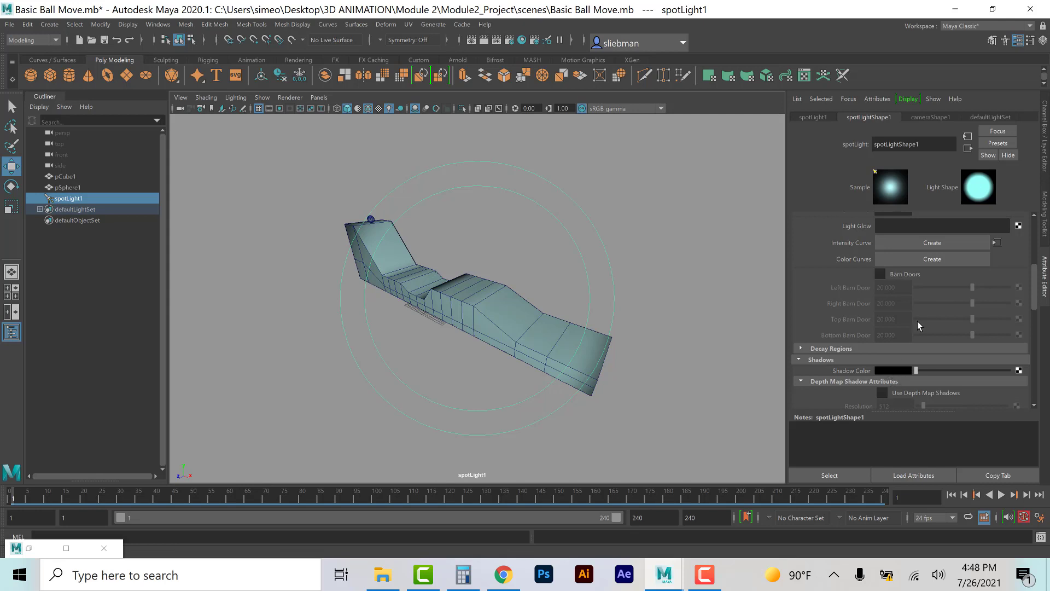
left_click(892, 371)
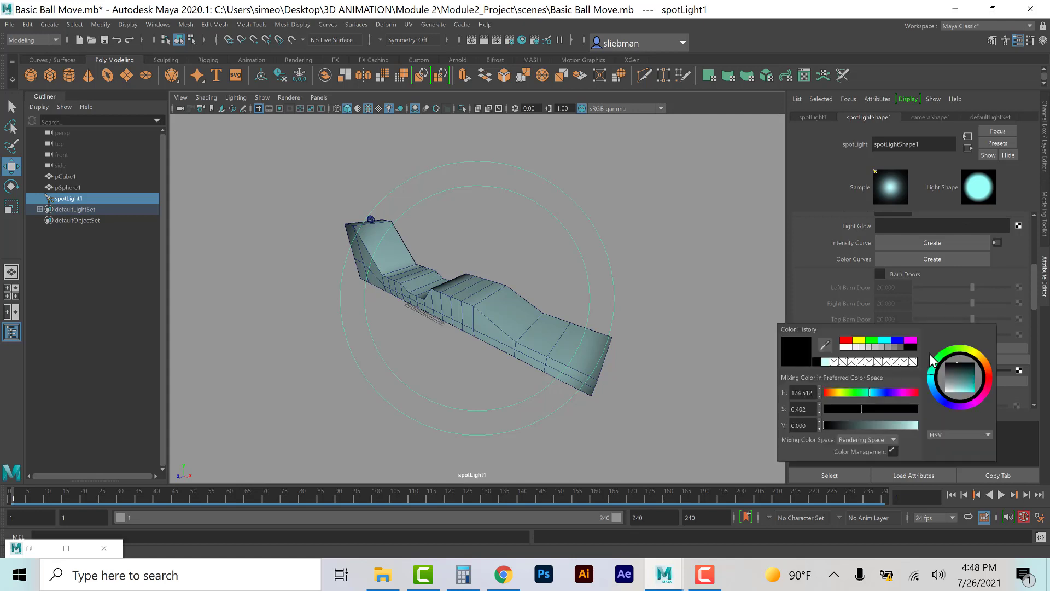
left_click(985, 365)
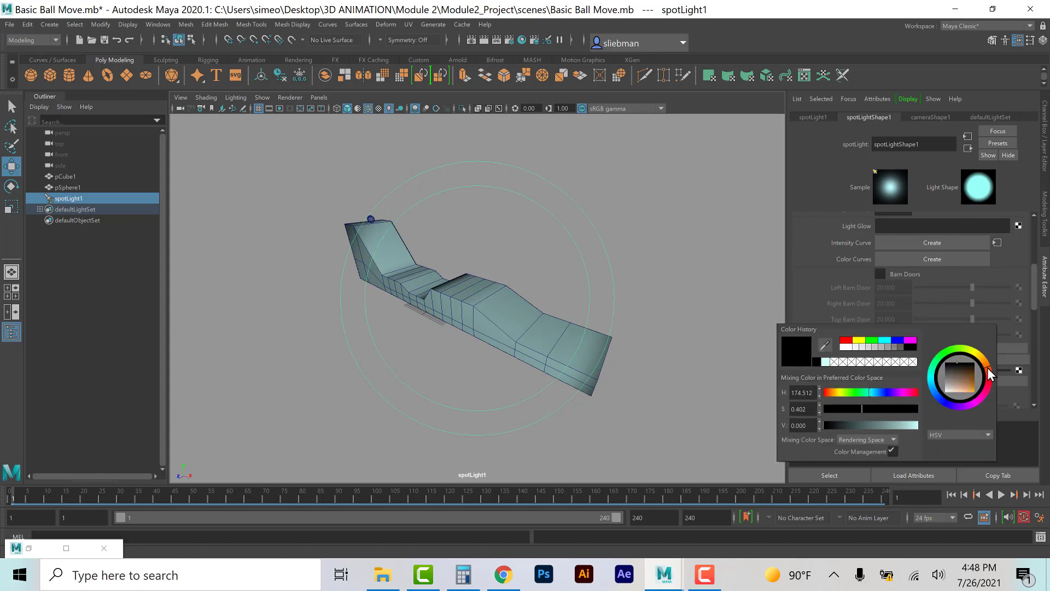
left_click_drag(961, 374, 967, 373)
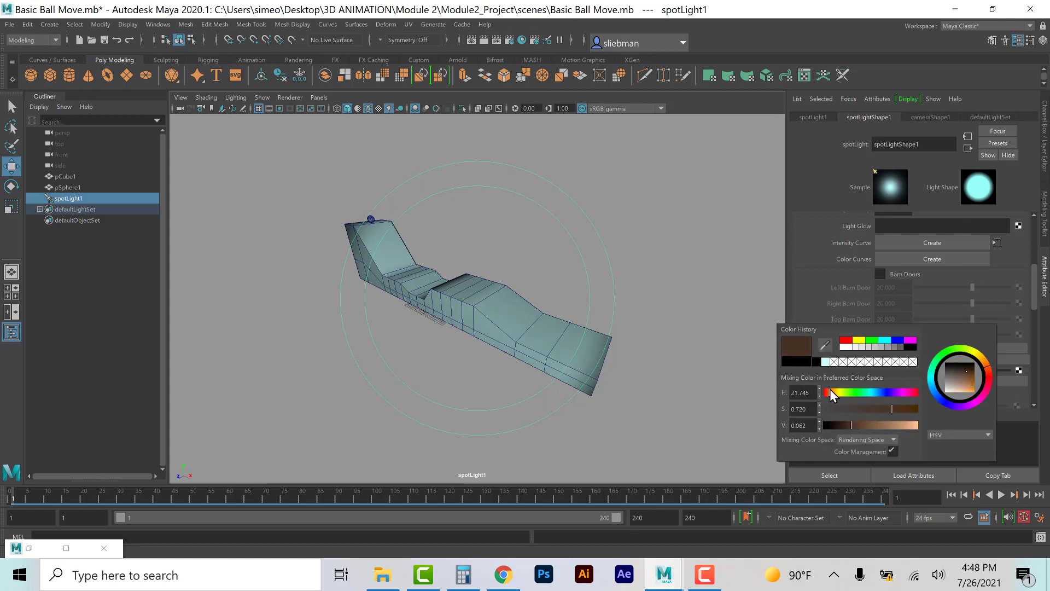
left_click(901, 425)
left_click(906, 410)
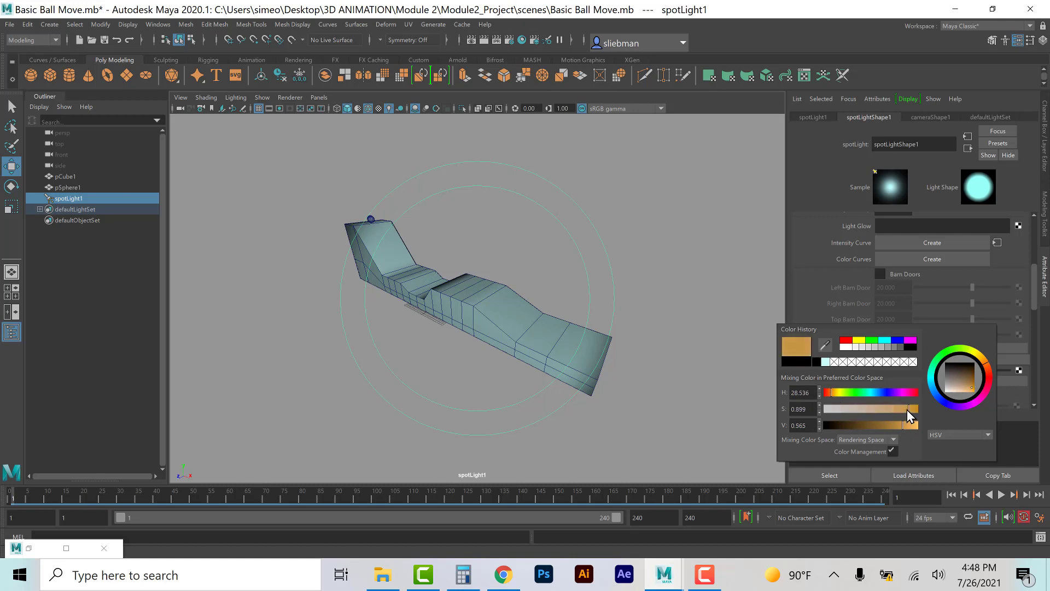
left_click(844, 425)
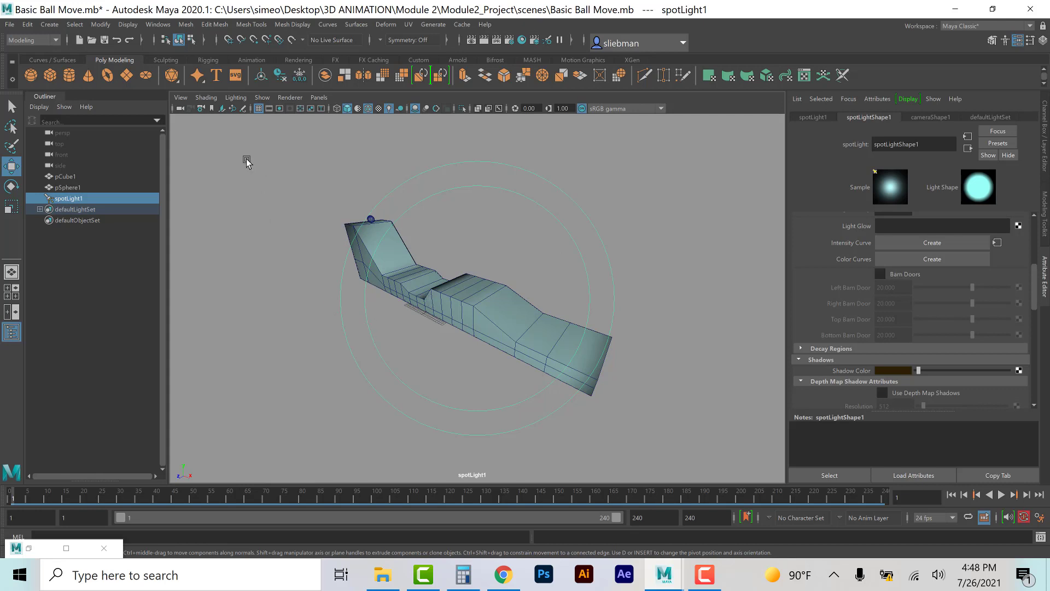
Step: Create a directional light and move it upward above the track
left_click(50, 25)
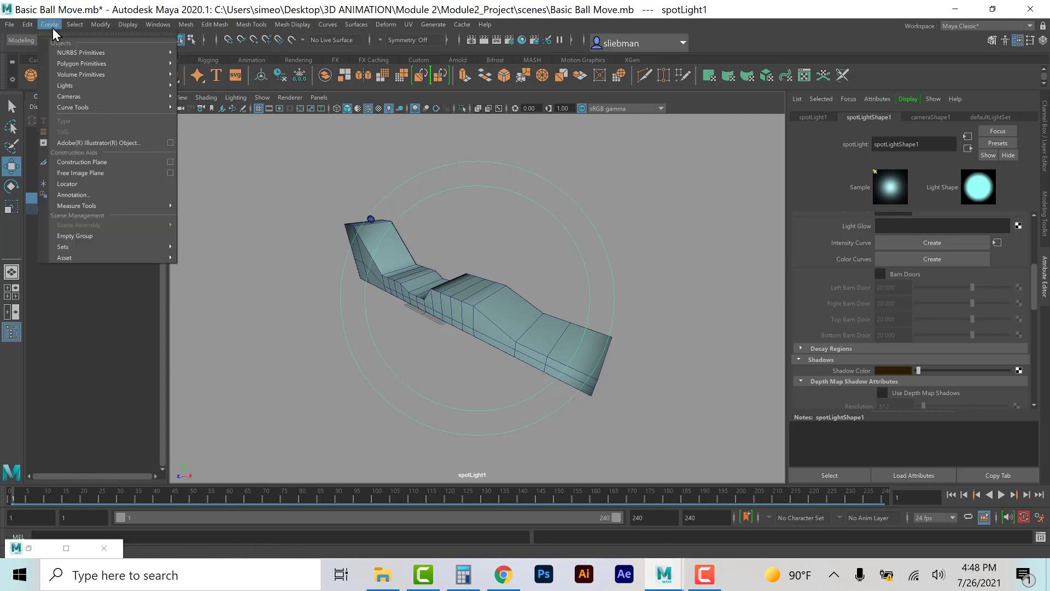
mouse_move(66, 84)
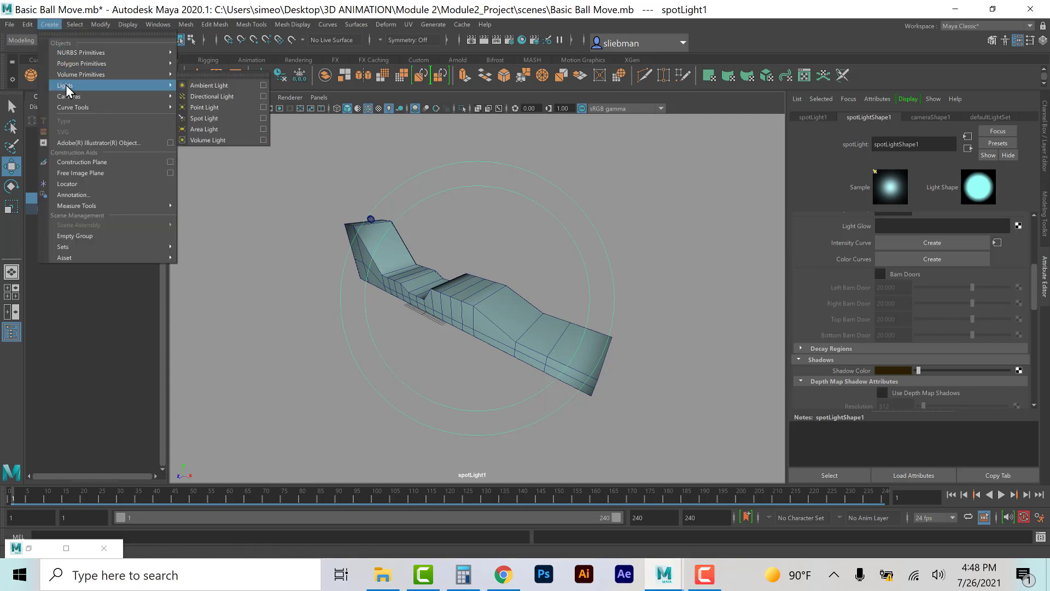
left_click(220, 97)
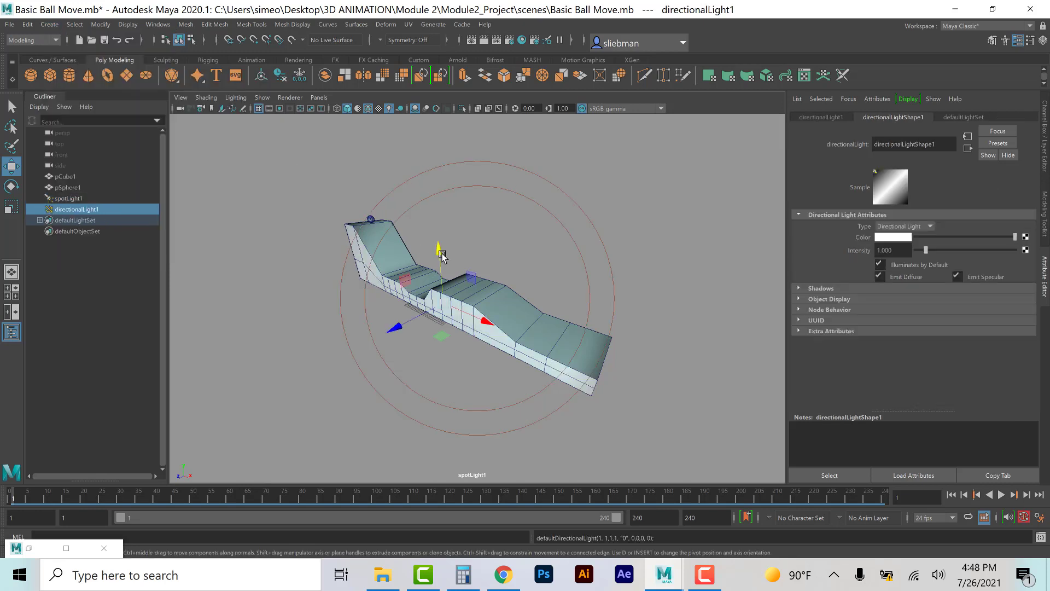
left_click_drag(442, 252, 423, 151)
Step: Look through the directional light and orbit its view to aim it down the length of the track
left_click(320, 97)
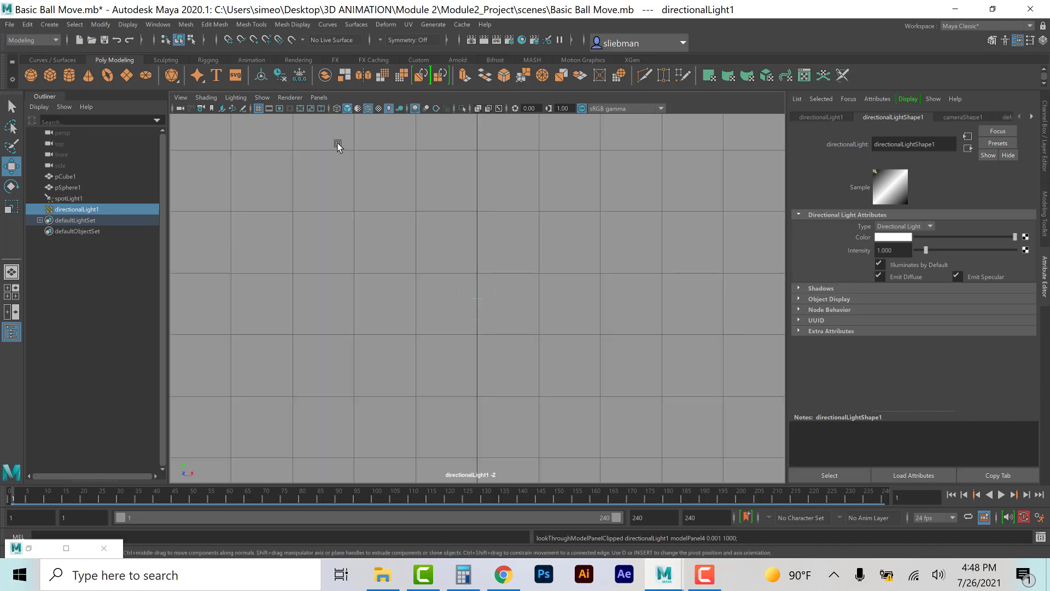
scroll(372, 208, "down", 10)
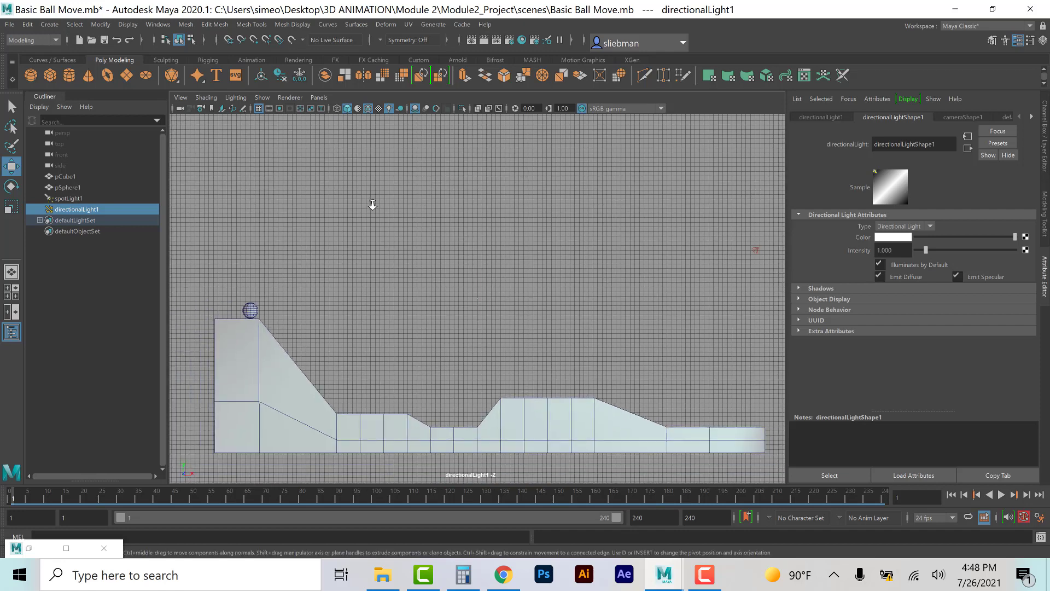
left_click_drag(499, 296, 532, 272, "alt")
middle_click_drag(532, 272, 540, 251, "alt")
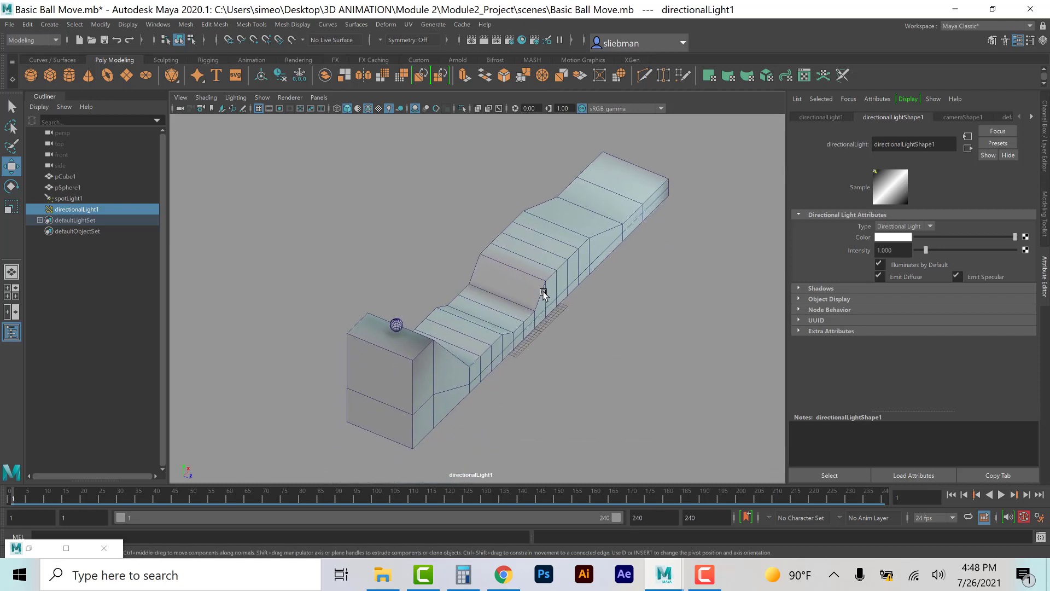
Step: Set the directional light's color to a light orange and its intensity to 0.5
left_click(895, 240)
left_click(891, 238)
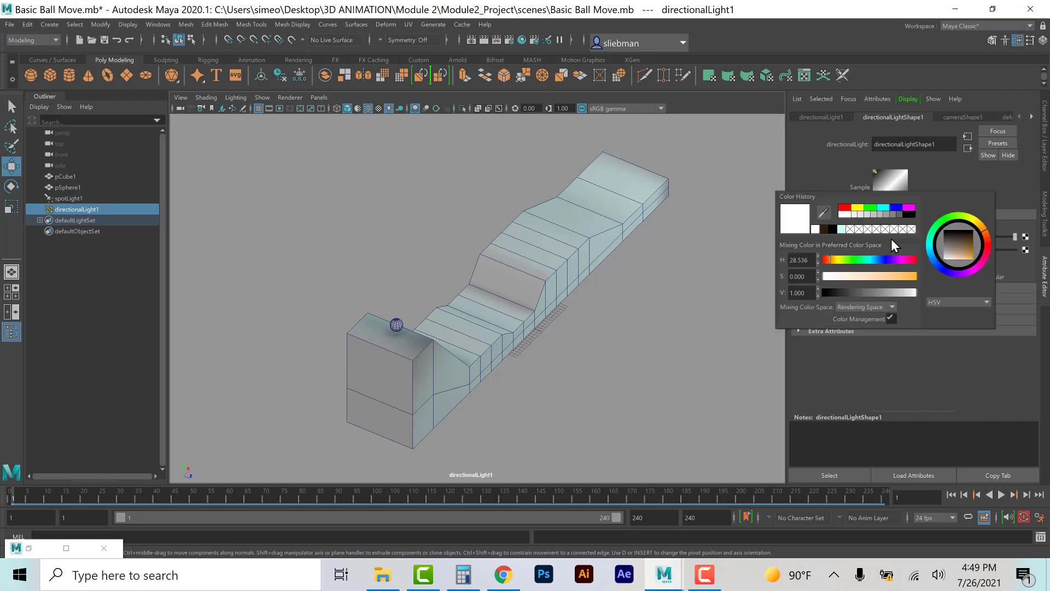
left_click(895, 273)
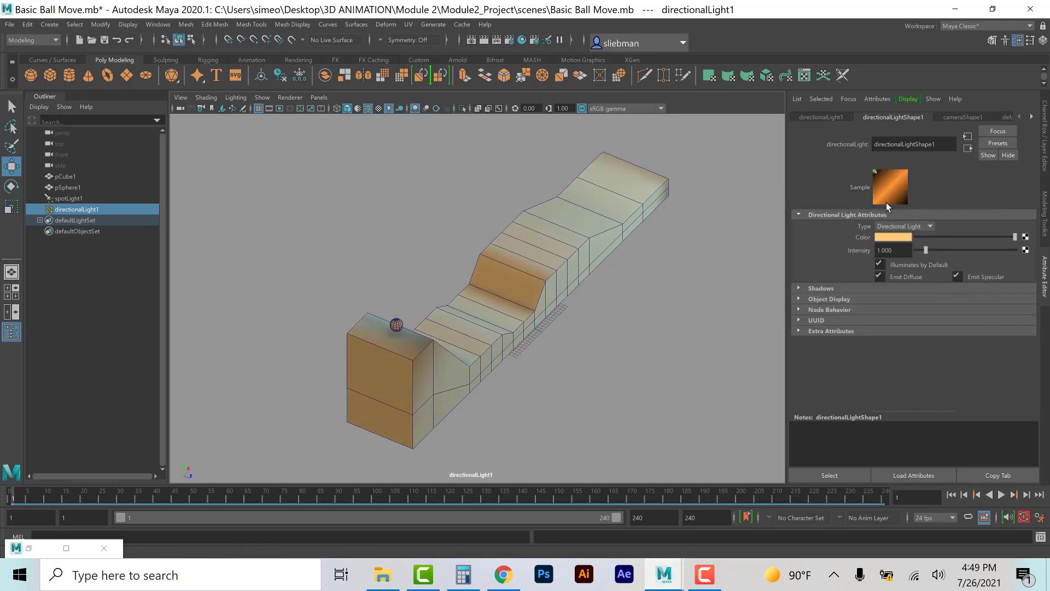
left_click(891, 250)
key("BackSpace")
type("0.5")
key("Return")
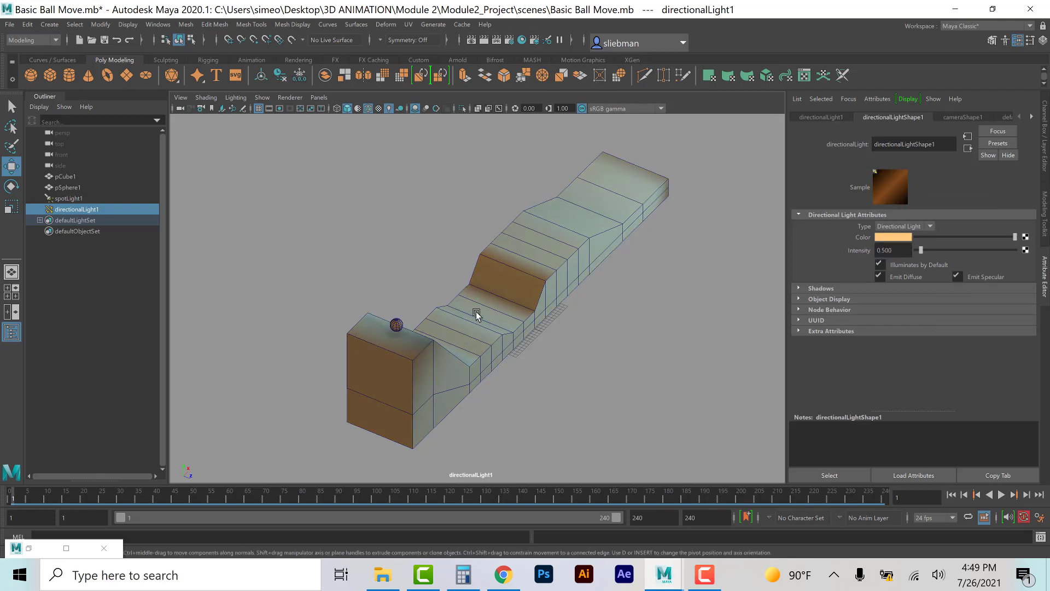
Step: Expand the directional light's Shadows section and set its shadow color to a dark purple
left_click(802, 287)
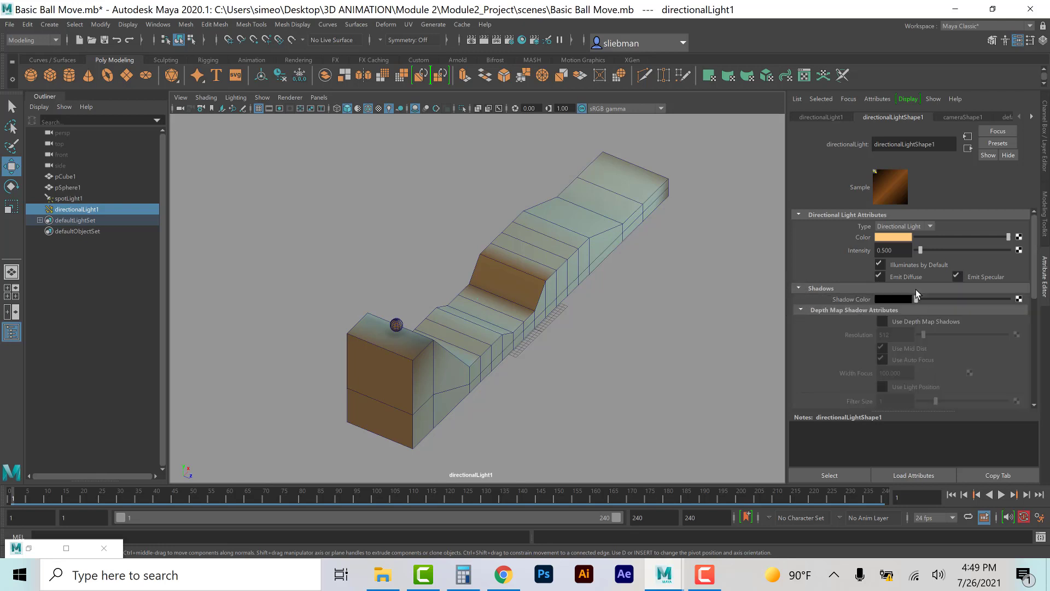
left_click(889, 302)
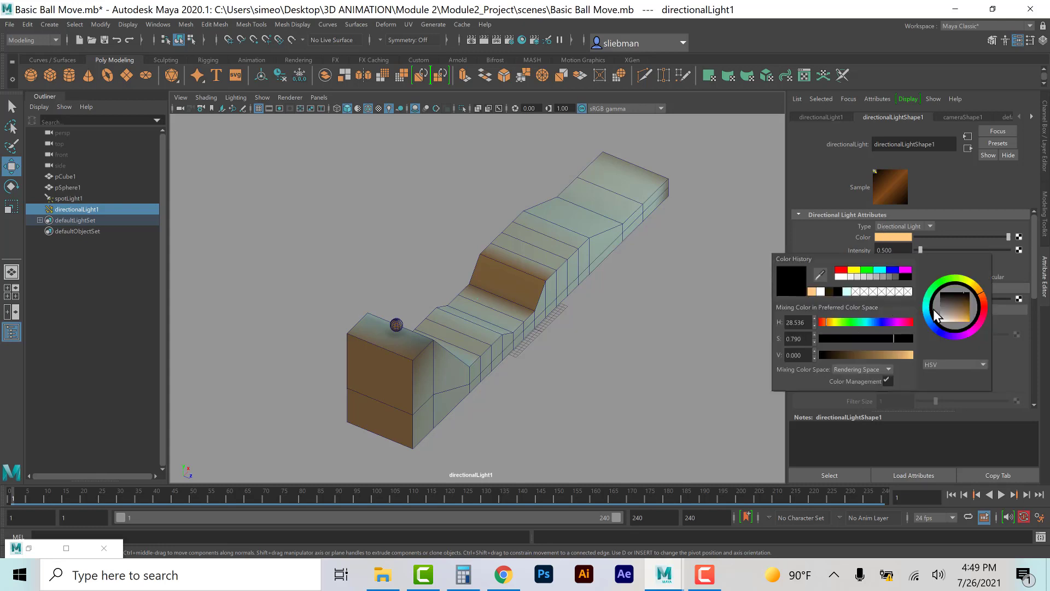
left_click_drag(960, 304, 960, 297)
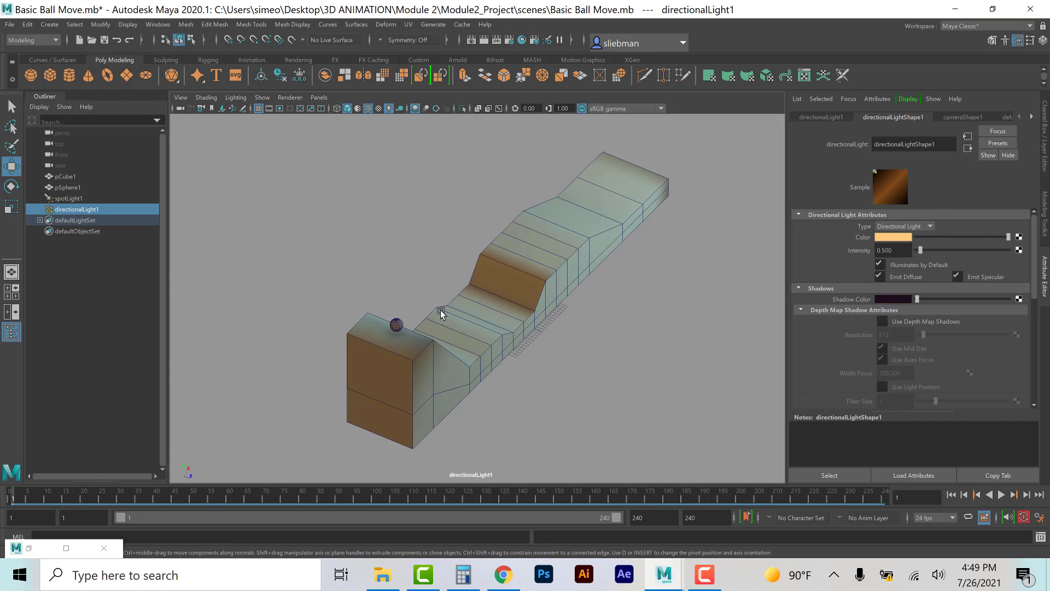
Step: Return to the perspective camera and create a point light
left_click(315, 98)
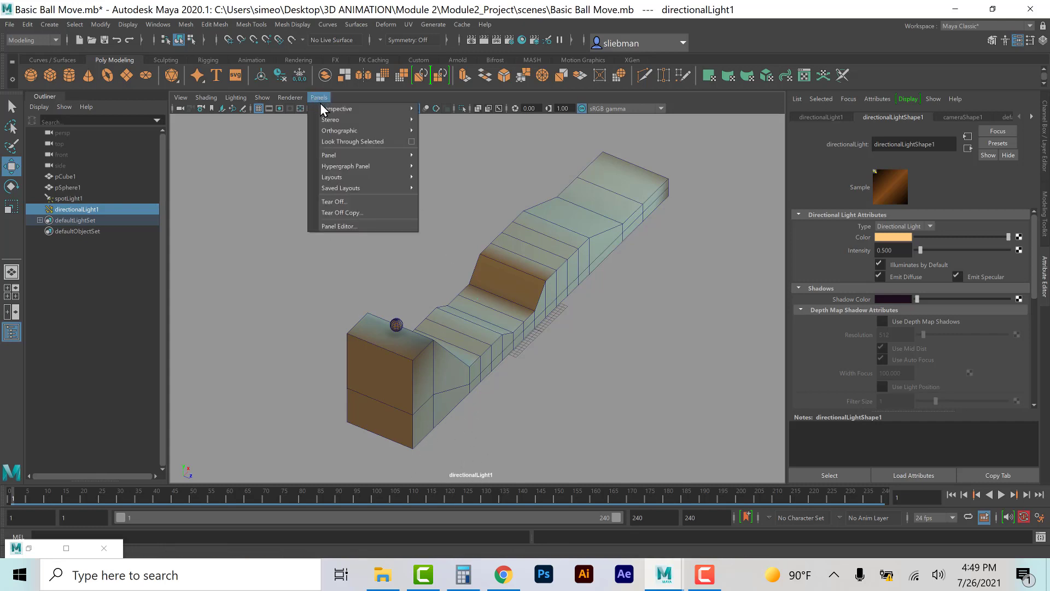
mouse_move(324, 110)
left_click(437, 110)
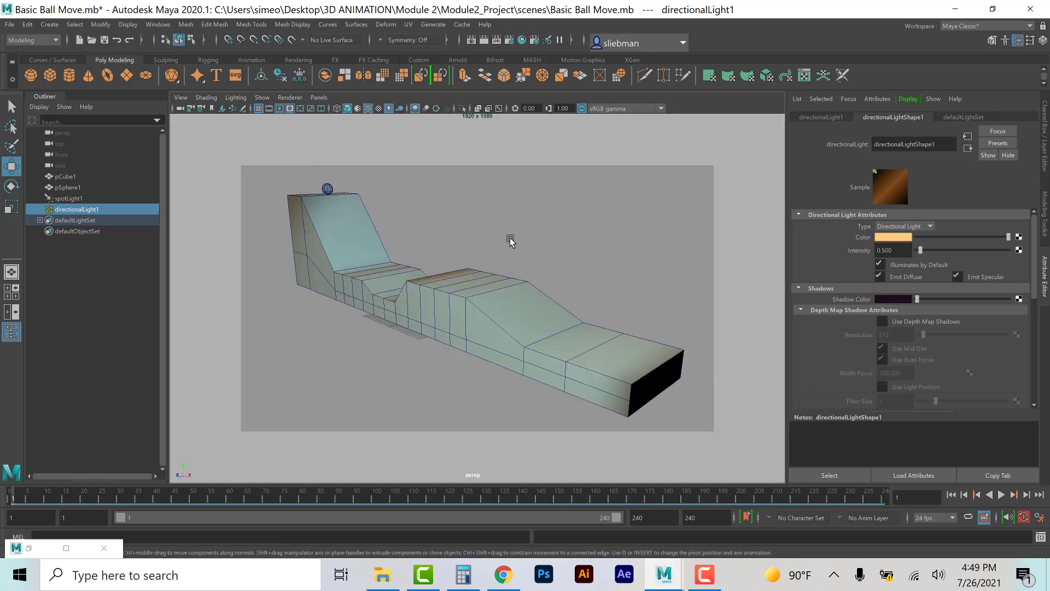
left_click(52, 25)
mouse_move(62, 85)
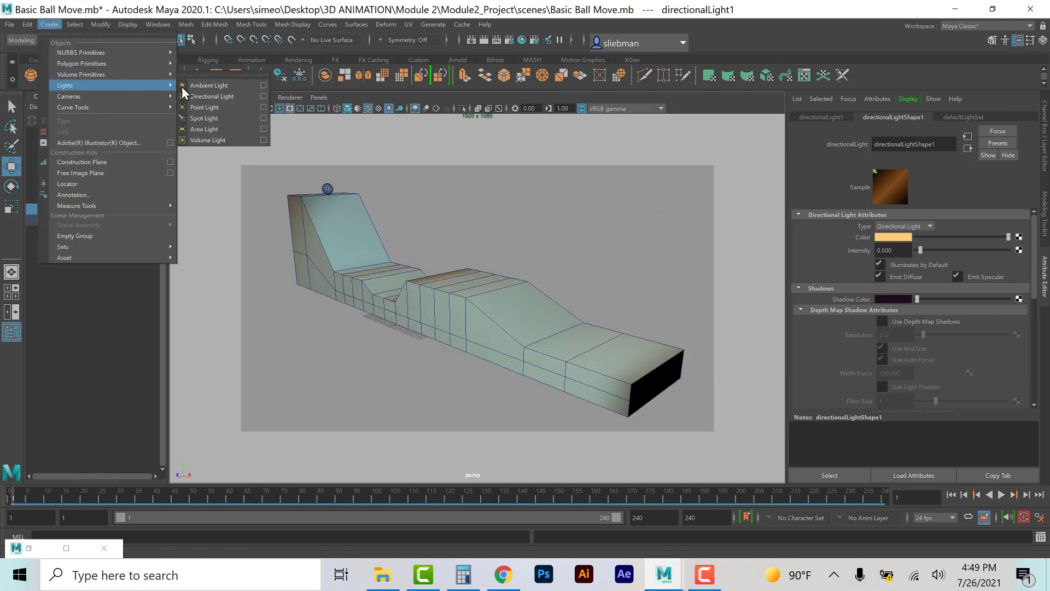
left_click(203, 107)
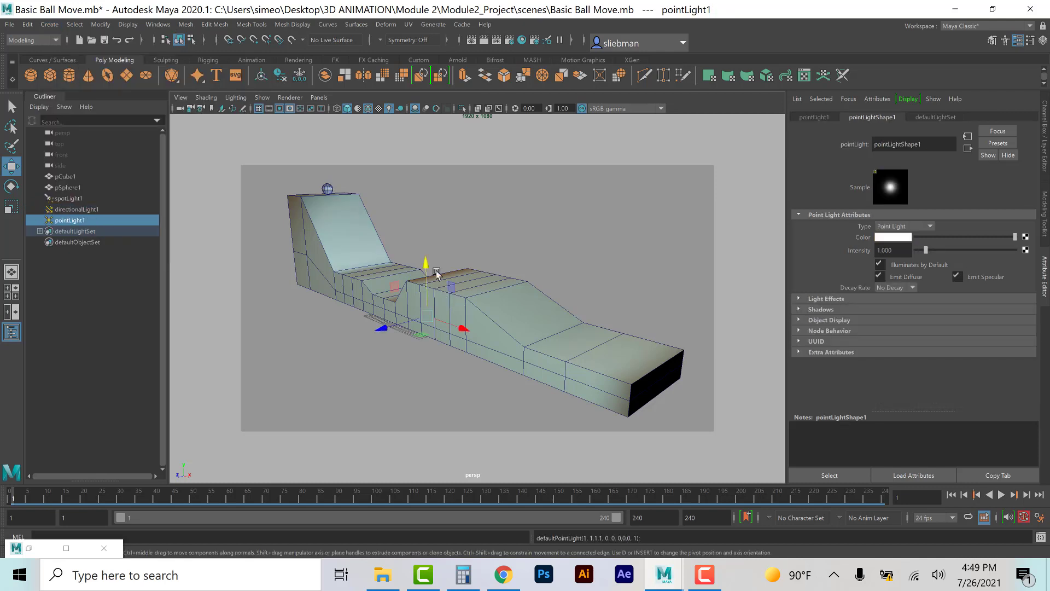
Step: Move the point light up and toward the right, placing it high above the track
left_click_drag(426, 269, 425, 190)
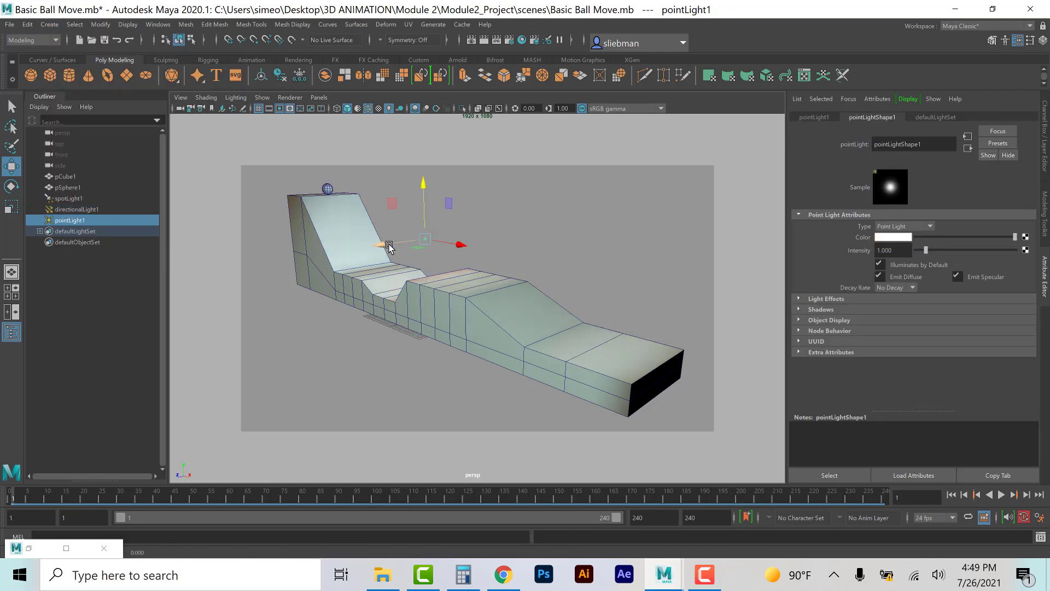
left_click_drag(389, 246, 596, 190)
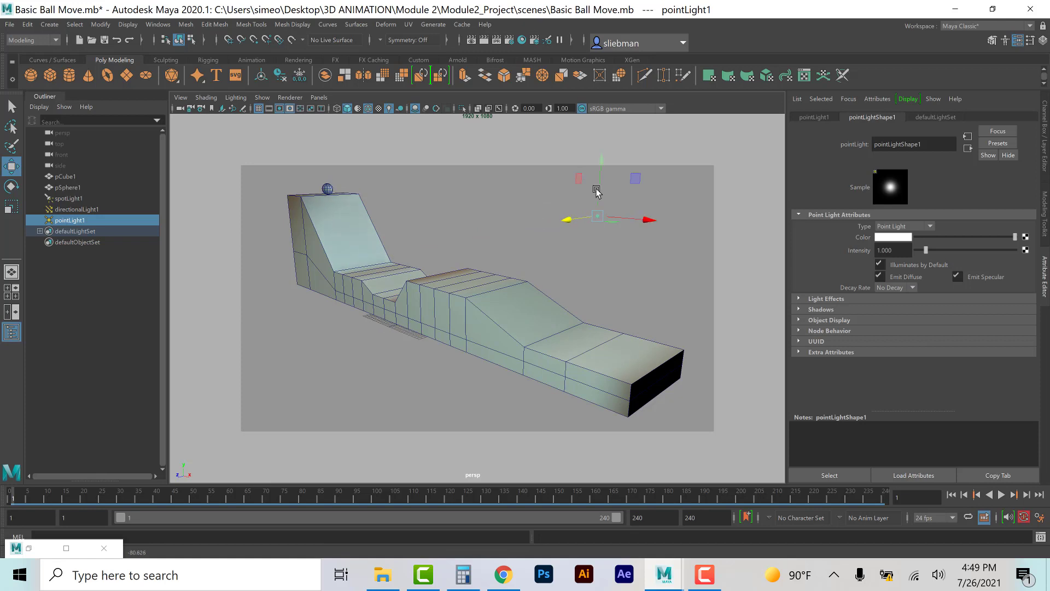
left_click(596, 215)
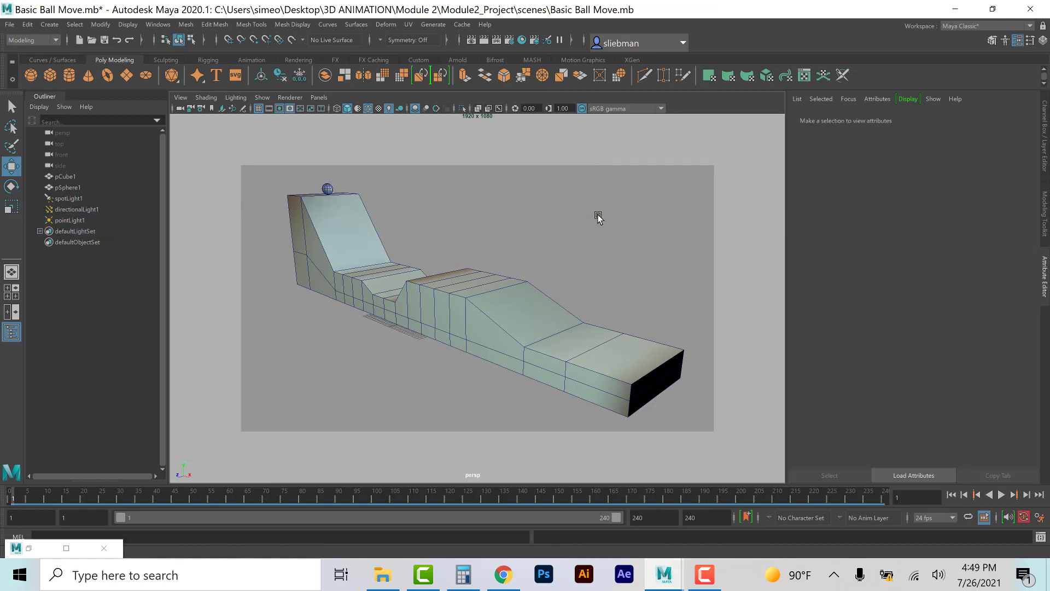
left_click(598, 216)
left_click_drag(597, 198, 603, 144)
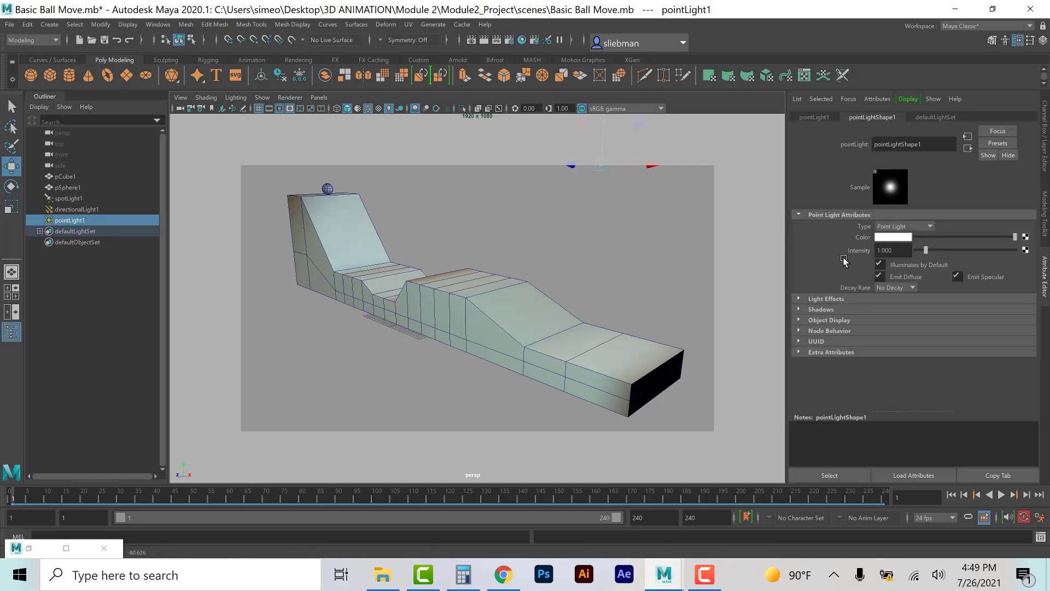
Step: Set the point light's intensity to 0.7 and its color to a pale peach
left_click_drag(896, 249, 869, 251)
key("BackSpace")
type(".7")
key("Return")
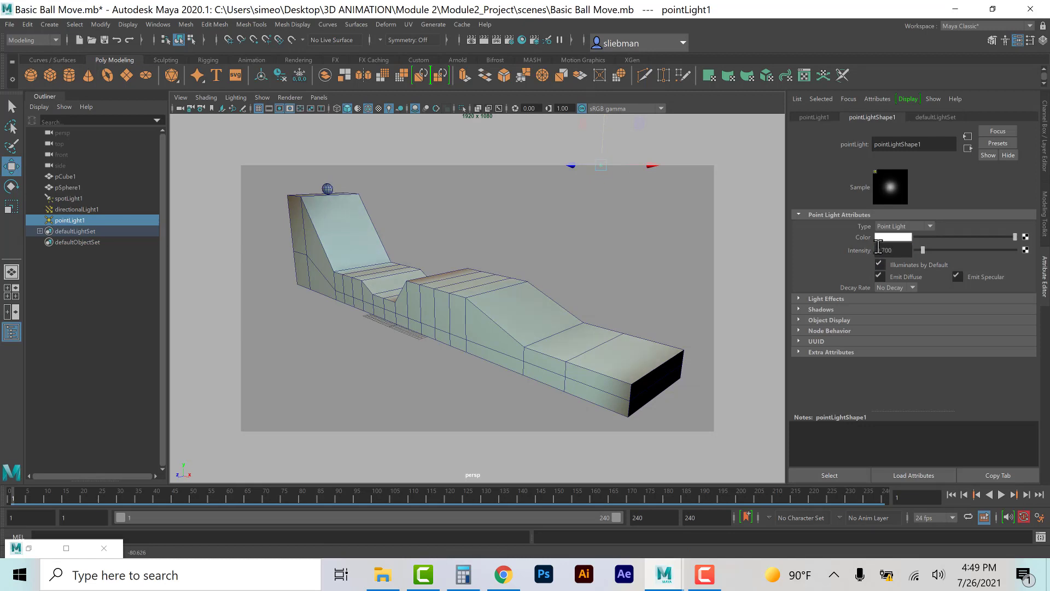
left_click(897, 238)
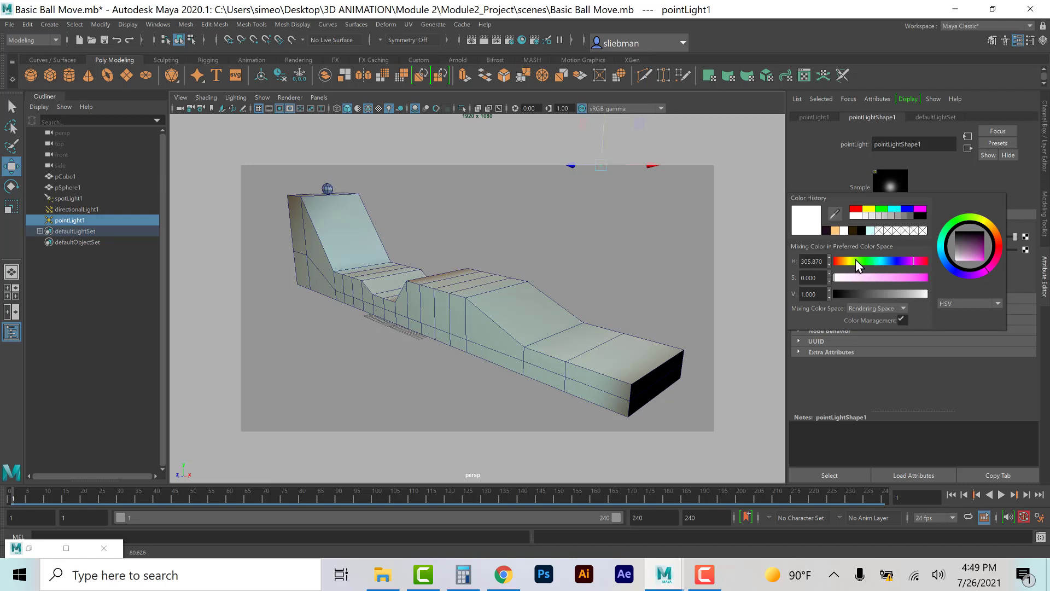
left_click(841, 262)
left_click(888, 275)
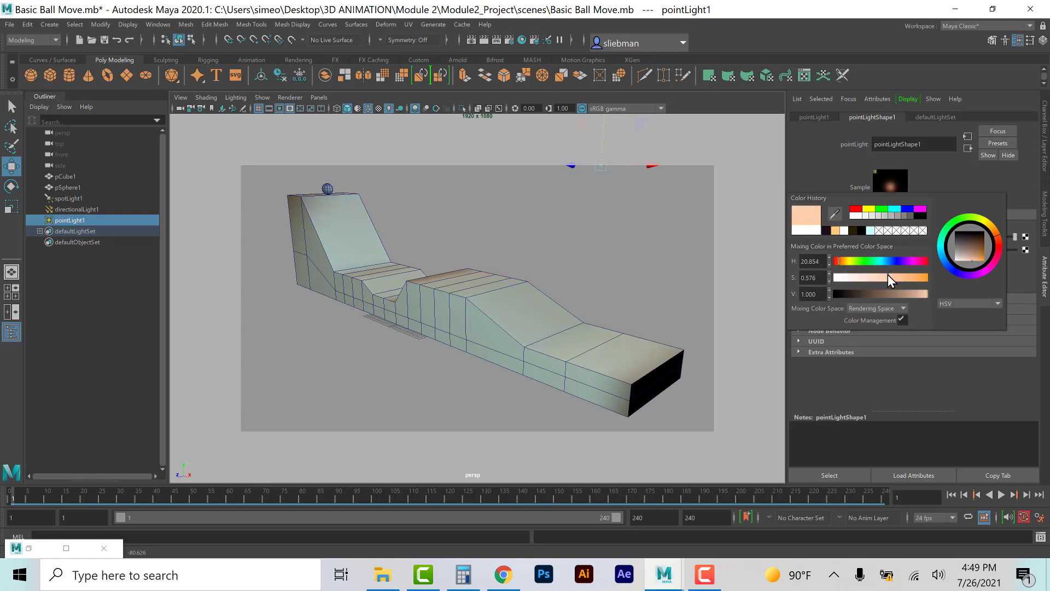
left_click(641, 220)
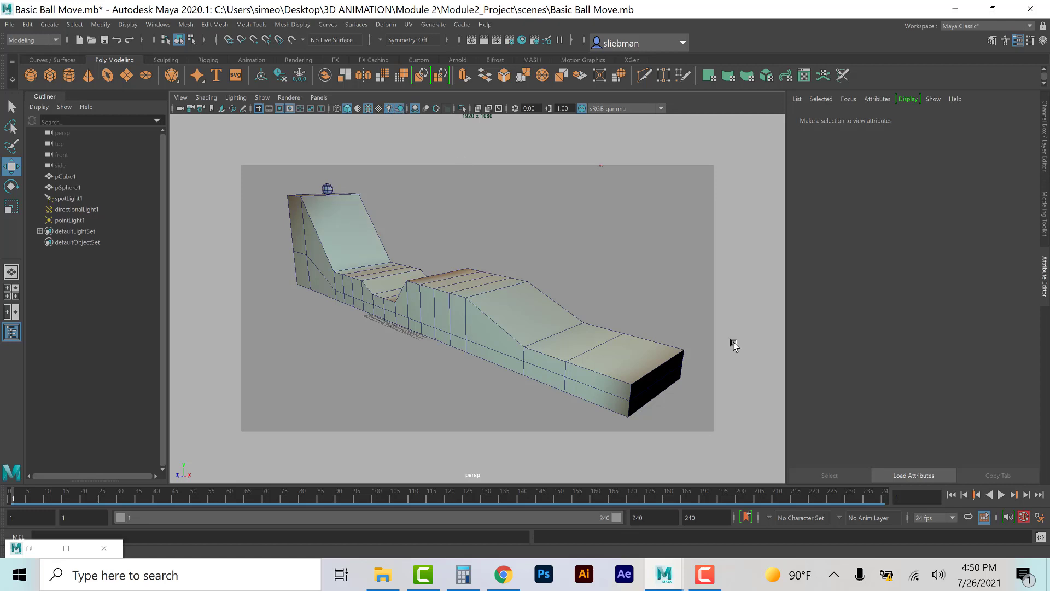
Step: Play back the ball animation to preview the lighting, then stop playback
left_click(1002, 494)
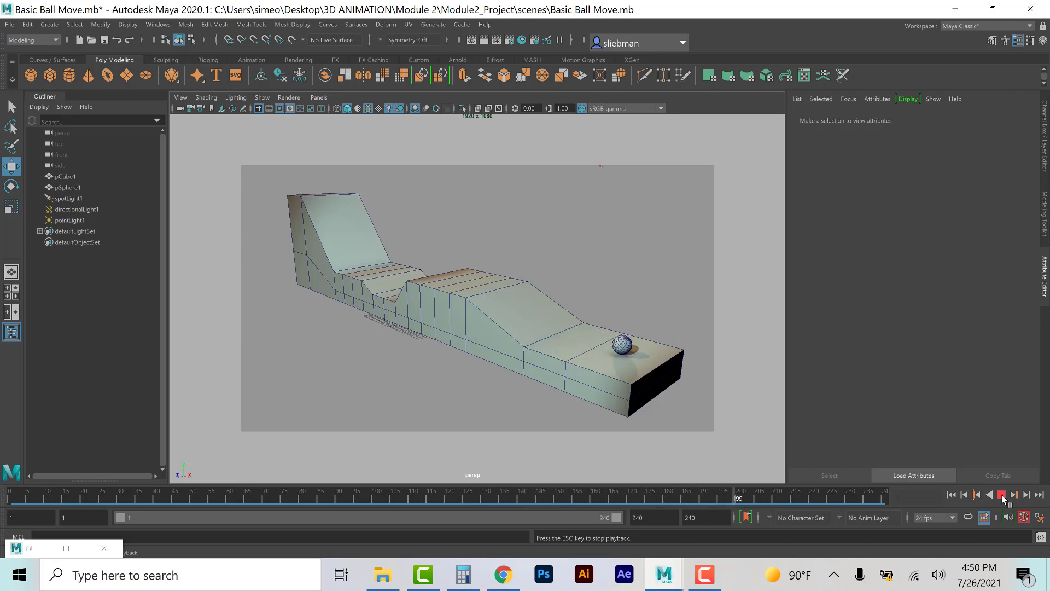
left_click(1003, 495)
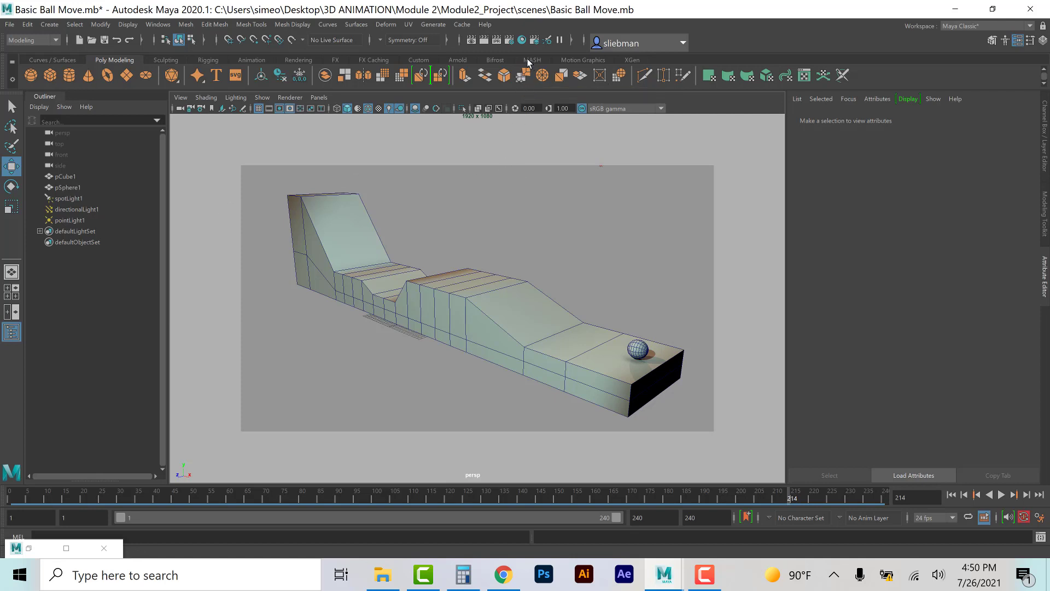
Step: Open the Hypershade and select the lambert1 material
left_click(522, 41)
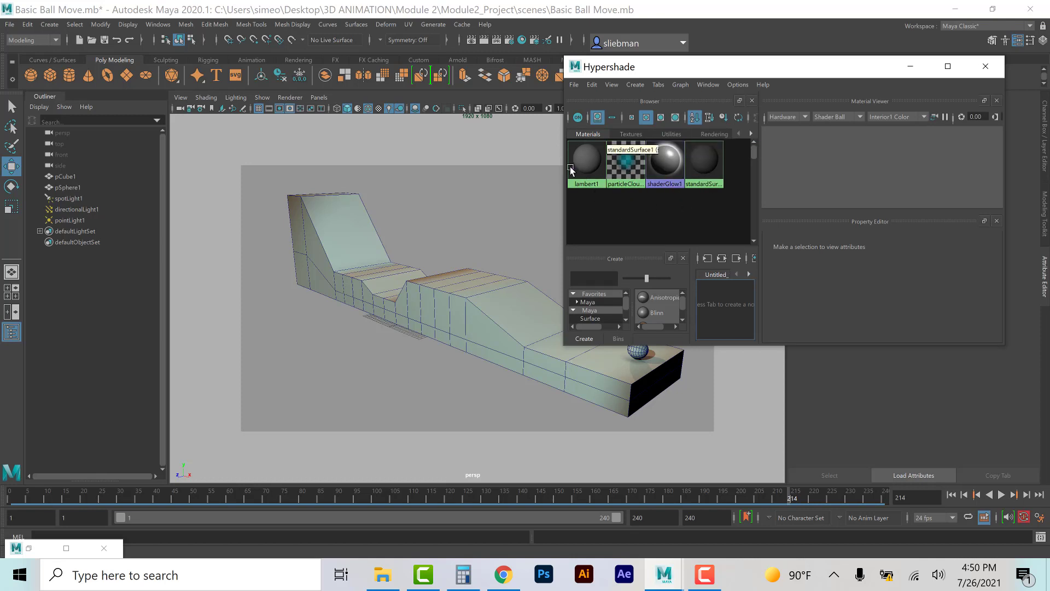
left_click(588, 164)
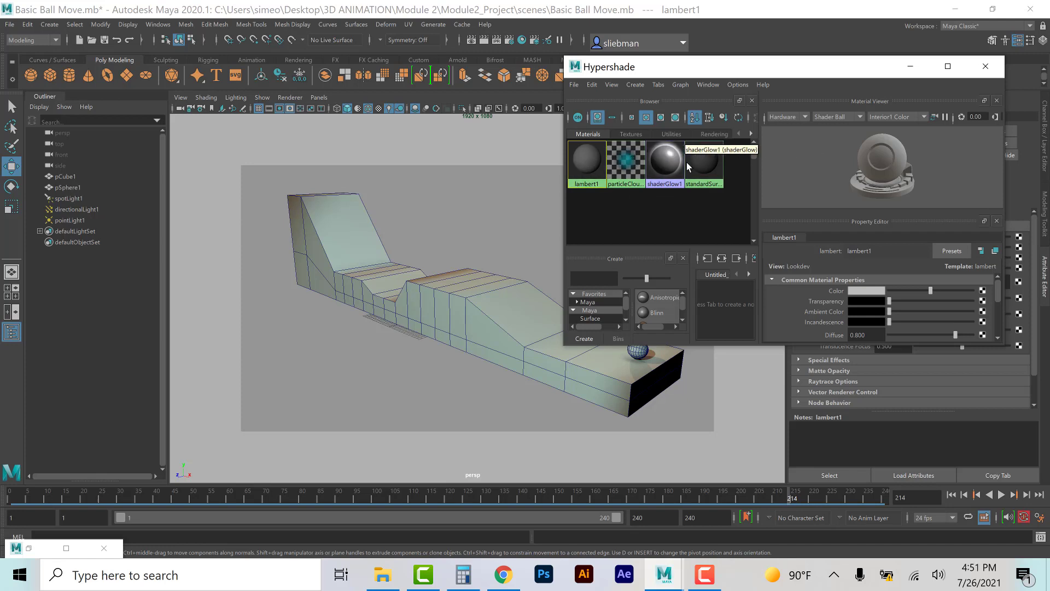
left_click(69, 77)
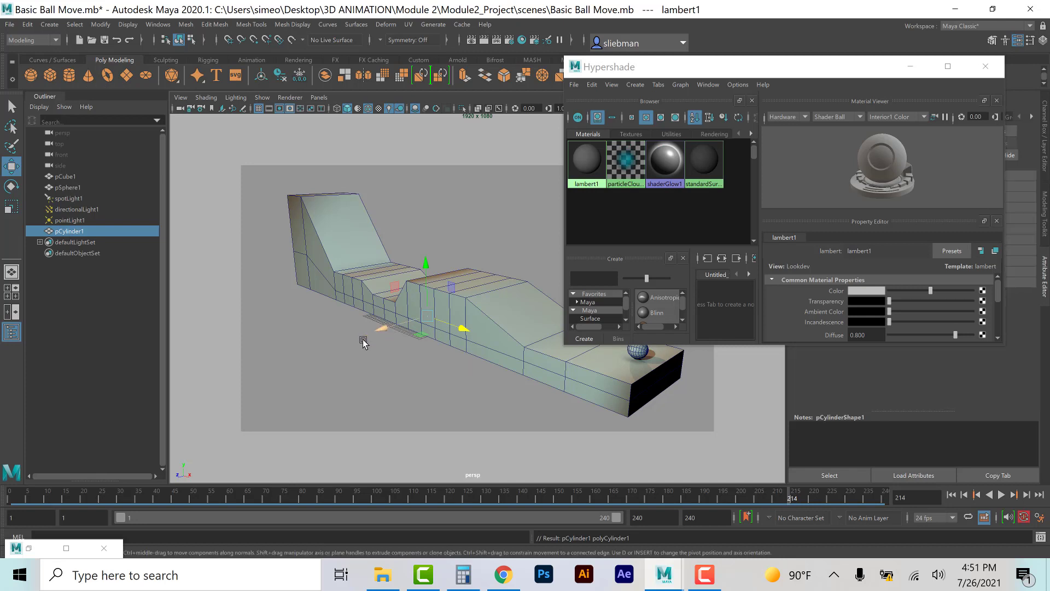
left_click(330, 383)
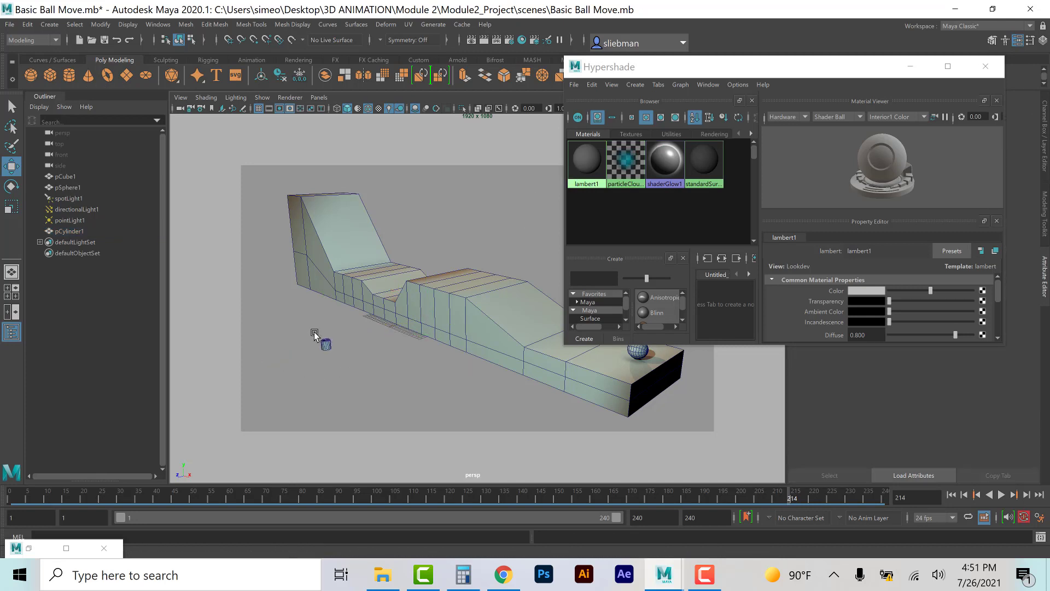
left_click_drag(313, 331, 339, 371)
key("Delete")
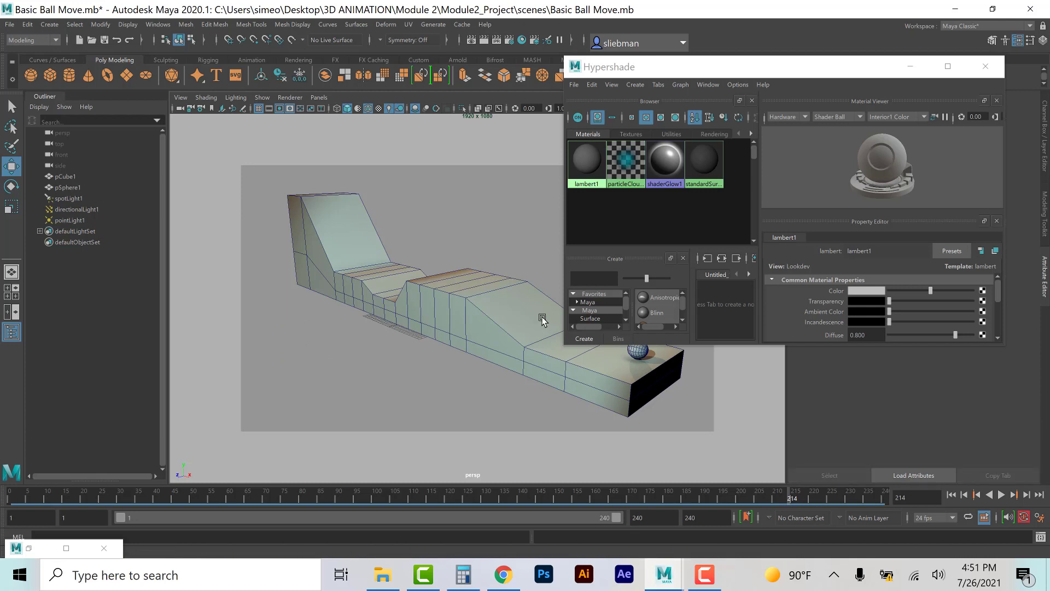
Step: Create a new Blinn material in the Hypershade
left_click(594, 168)
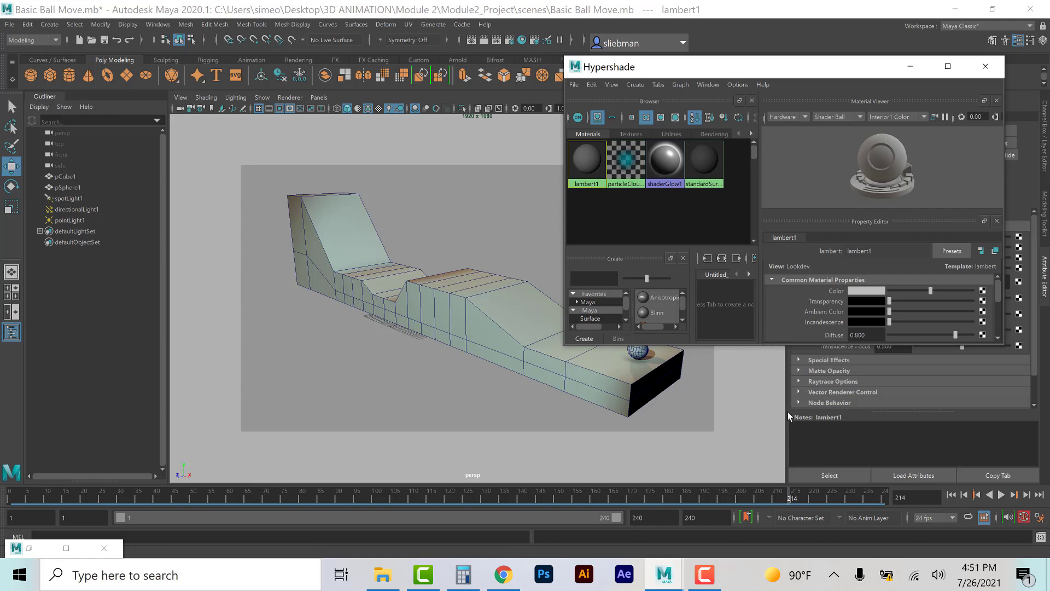
left_click_drag(778, 346, 729, 335)
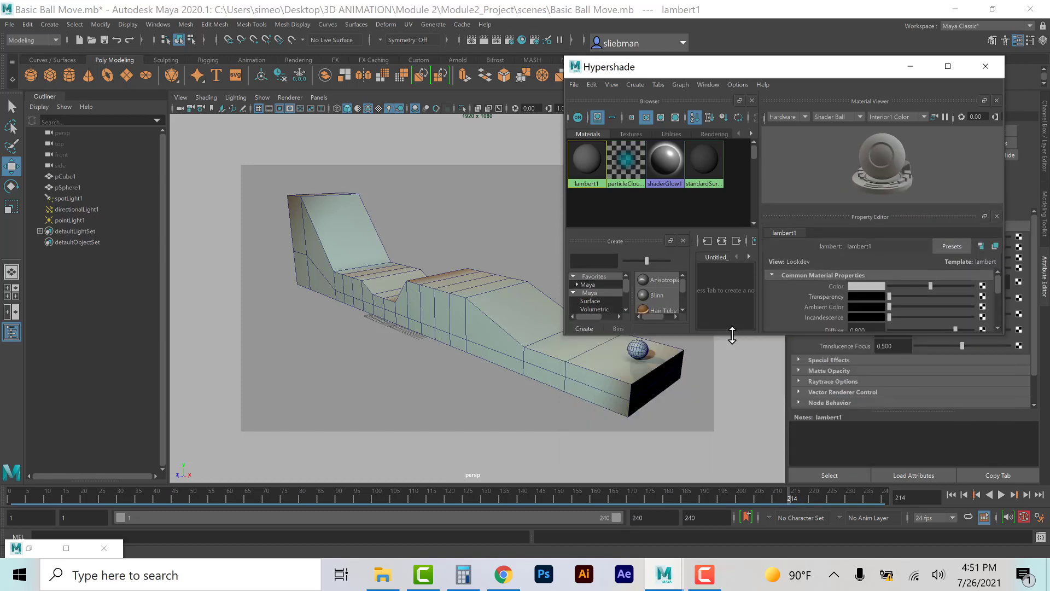
left_click_drag(735, 374, 745, 445)
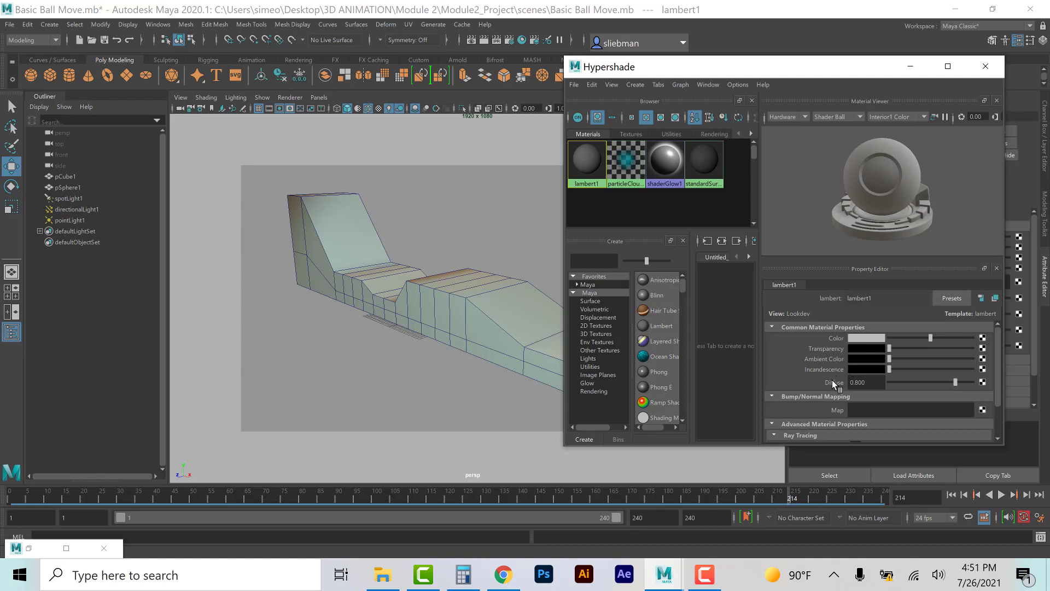
scroll(832, 381, "down", 1)
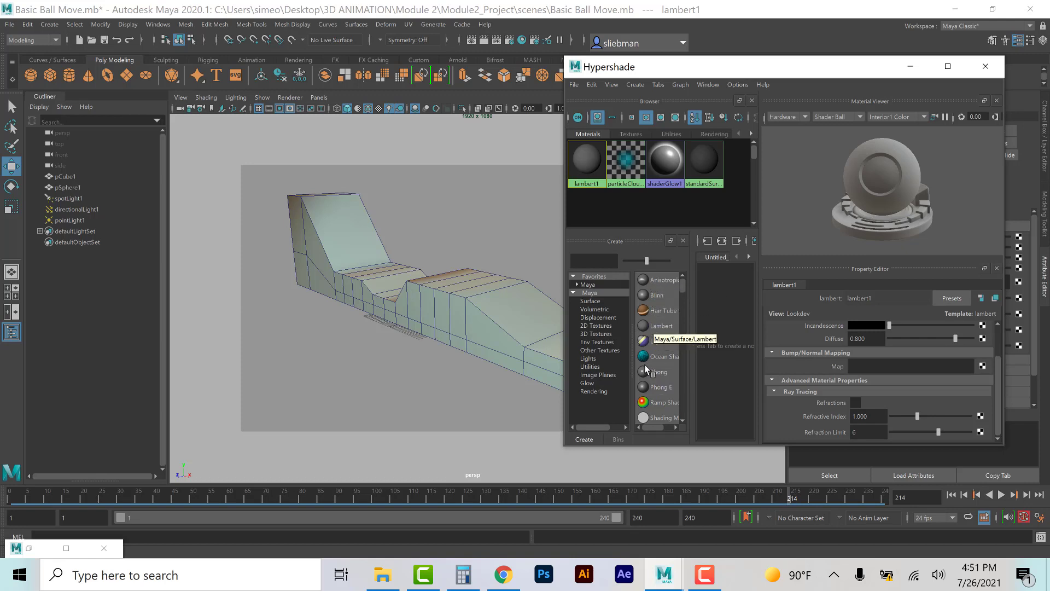
left_click(642, 296)
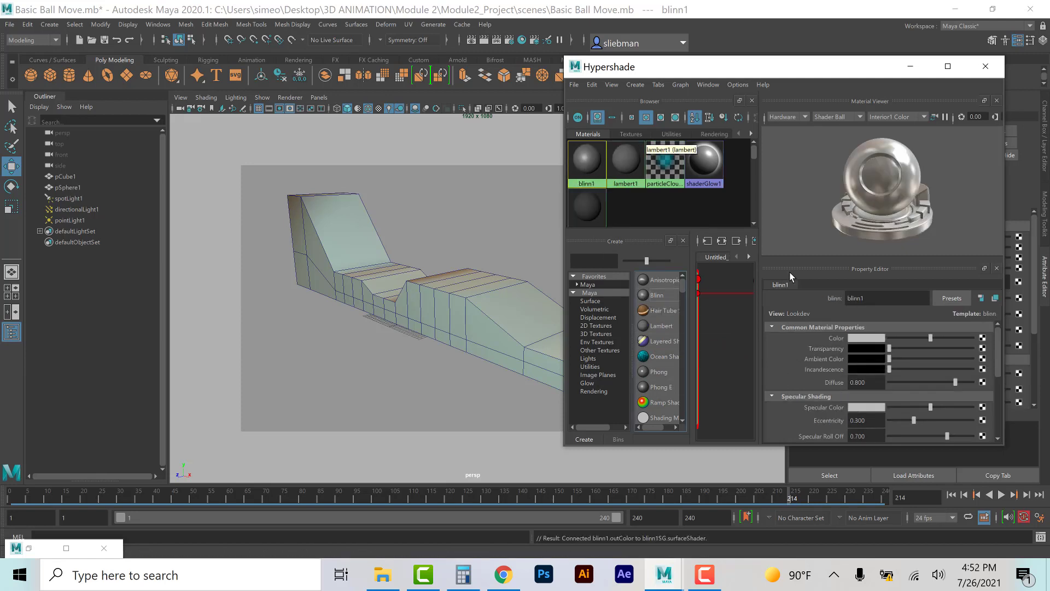
Step: Rename the Blinn material Ball_SG and set its color to red
left_click(844, 296)
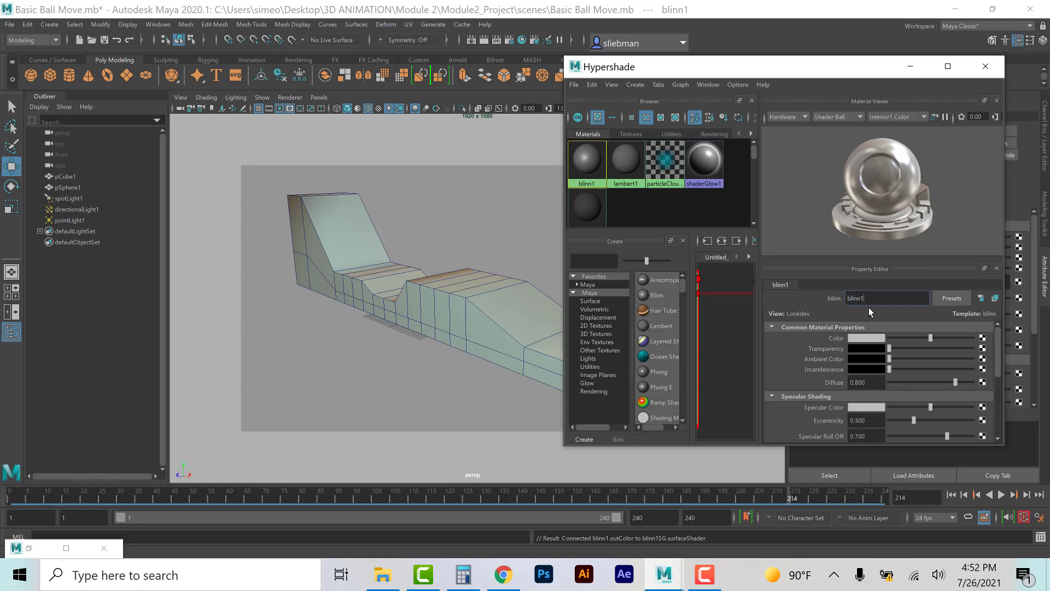
left_click_drag(868, 303, 837, 294)
key("Return")
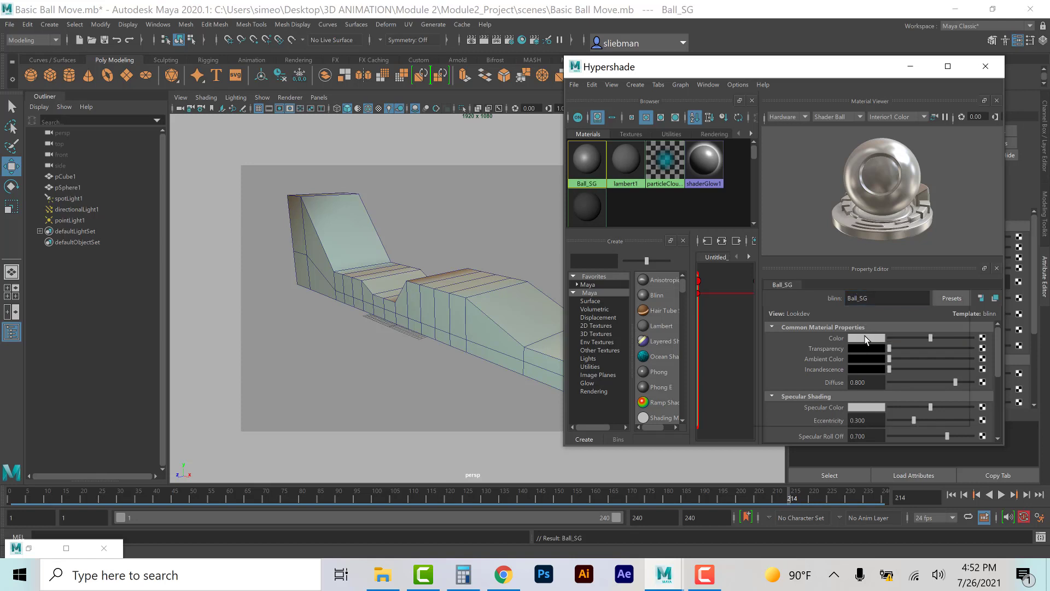
left_click(865, 337)
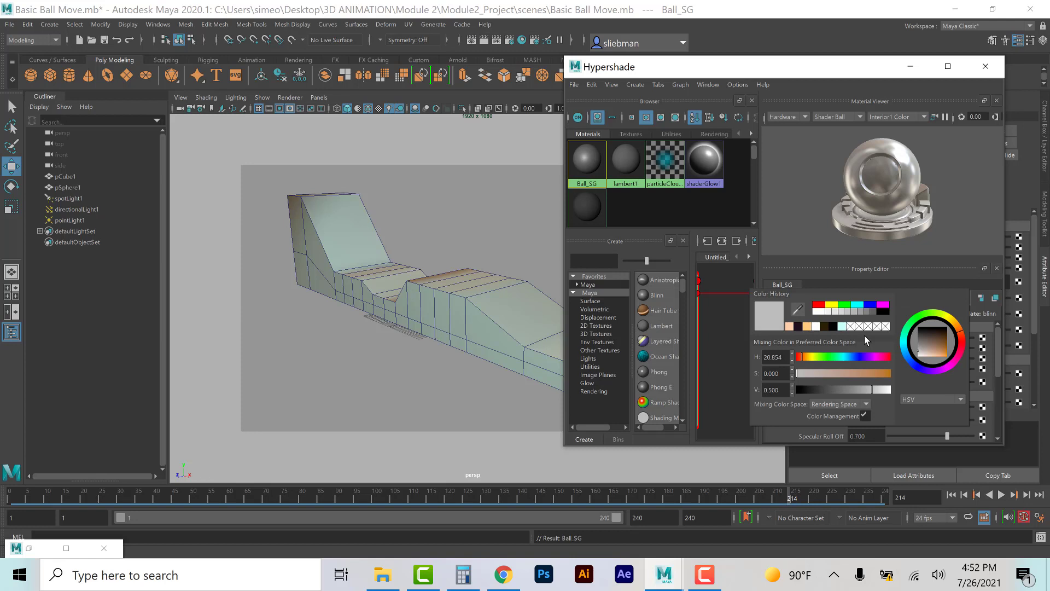
left_click(818, 303)
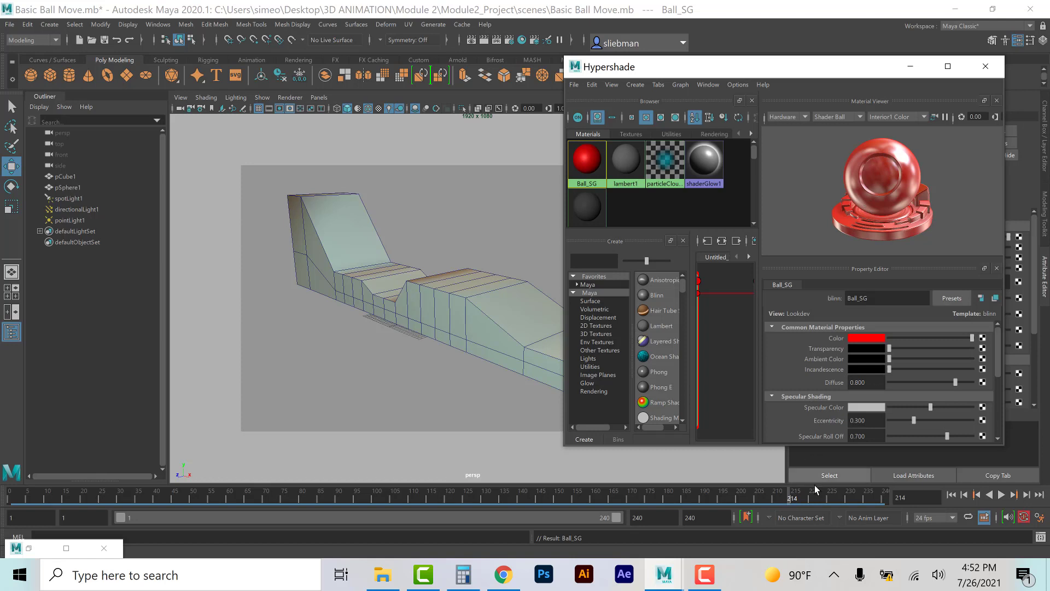
Step: Return to the first frame, select the ball, and assign the Ball_SG material to it
left_click(952, 495)
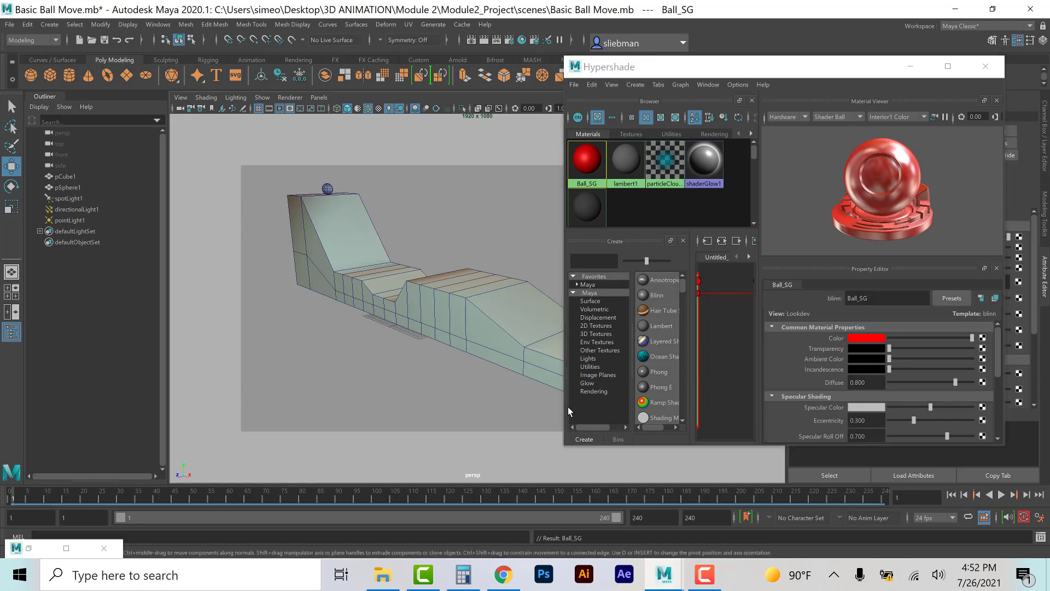
left_click(326, 190)
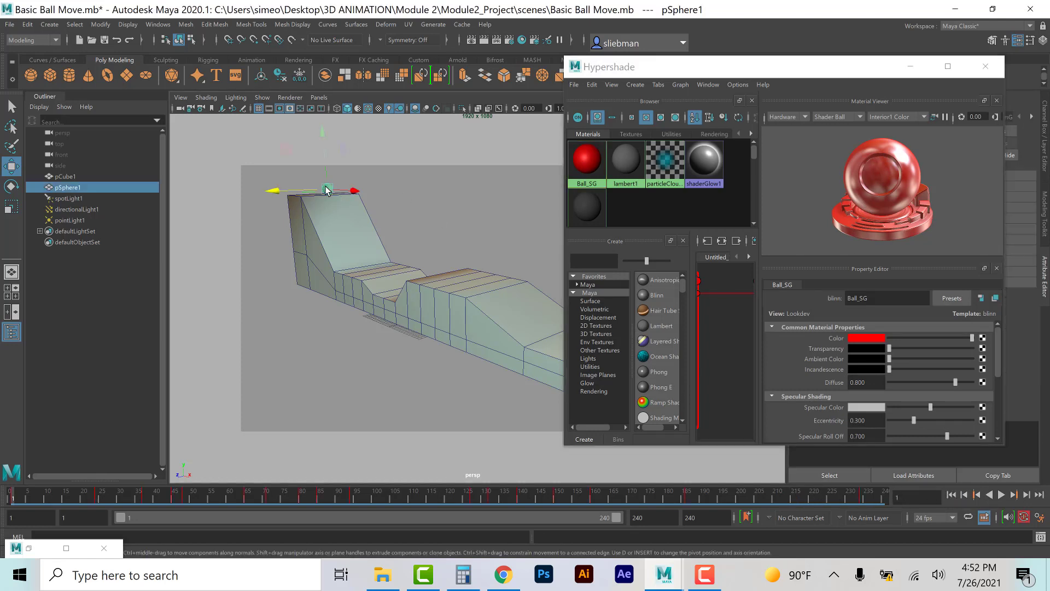
right_click(586, 162)
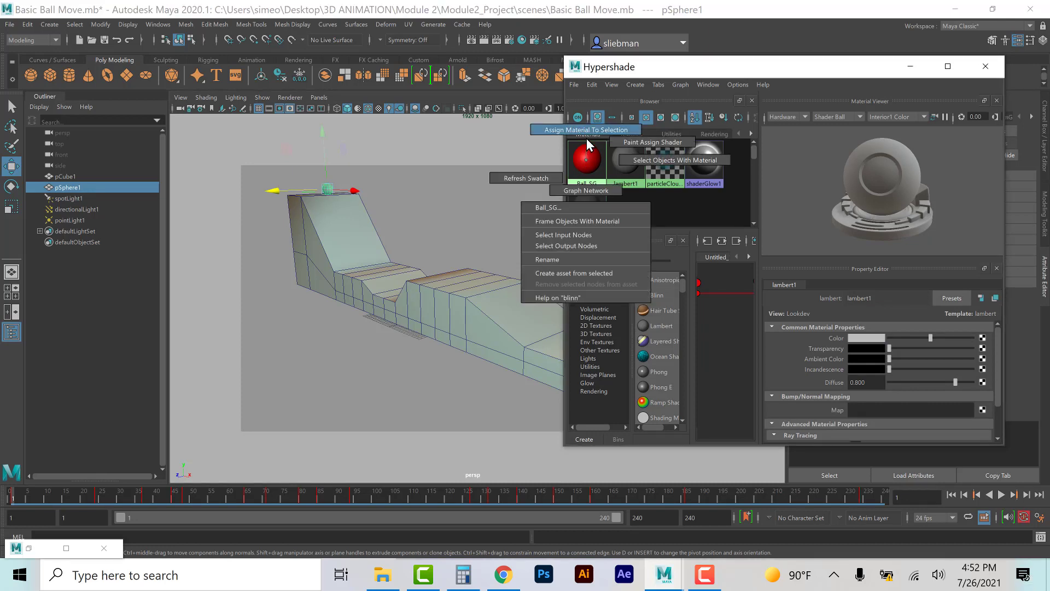
left_click(589, 132)
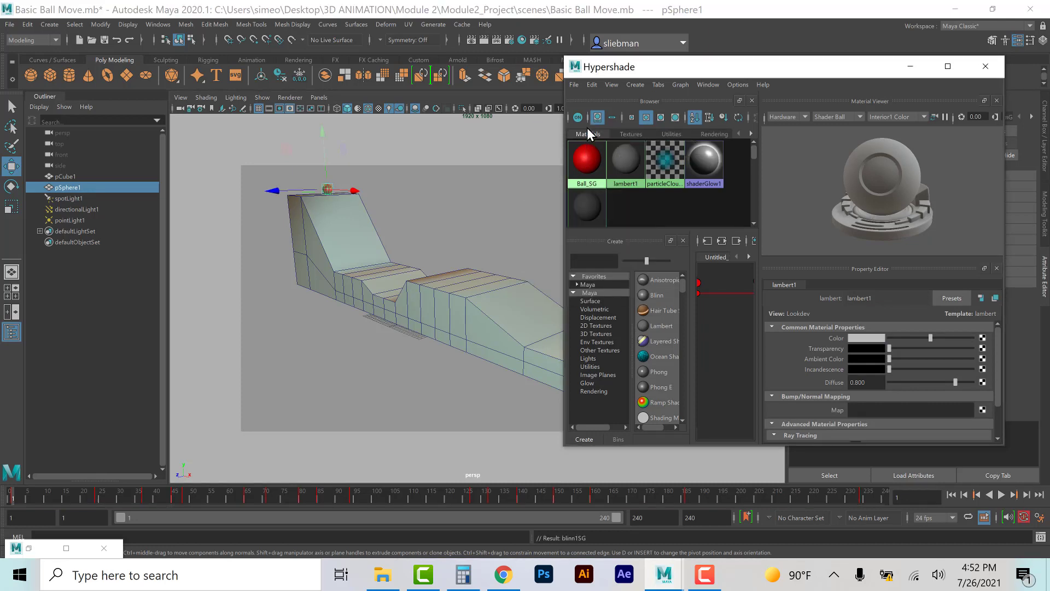
left_click(460, 196)
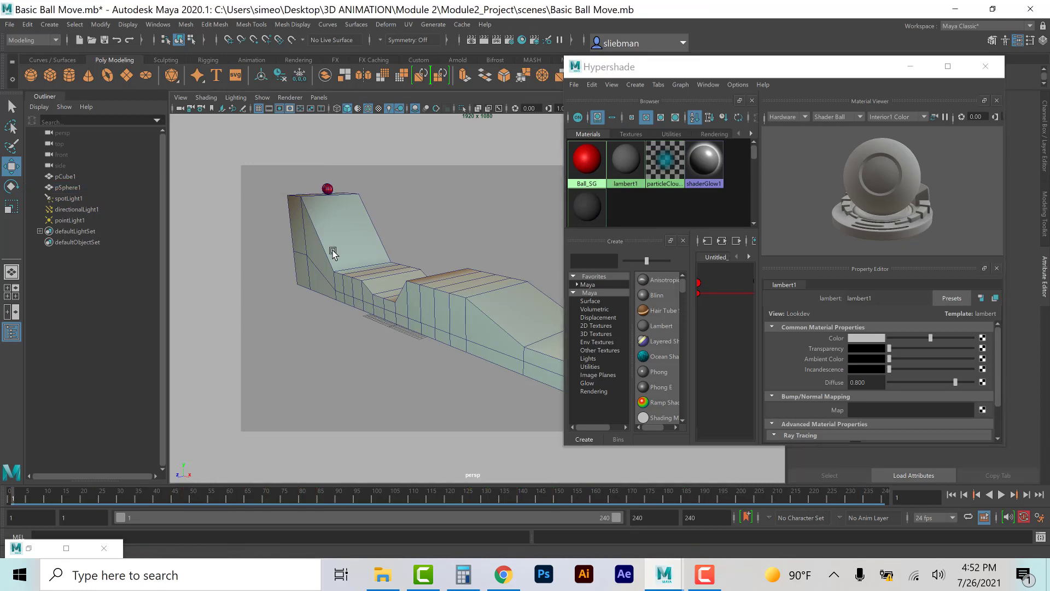
Step: Create a Phong material and set its color to a light orange
left_click(653, 373)
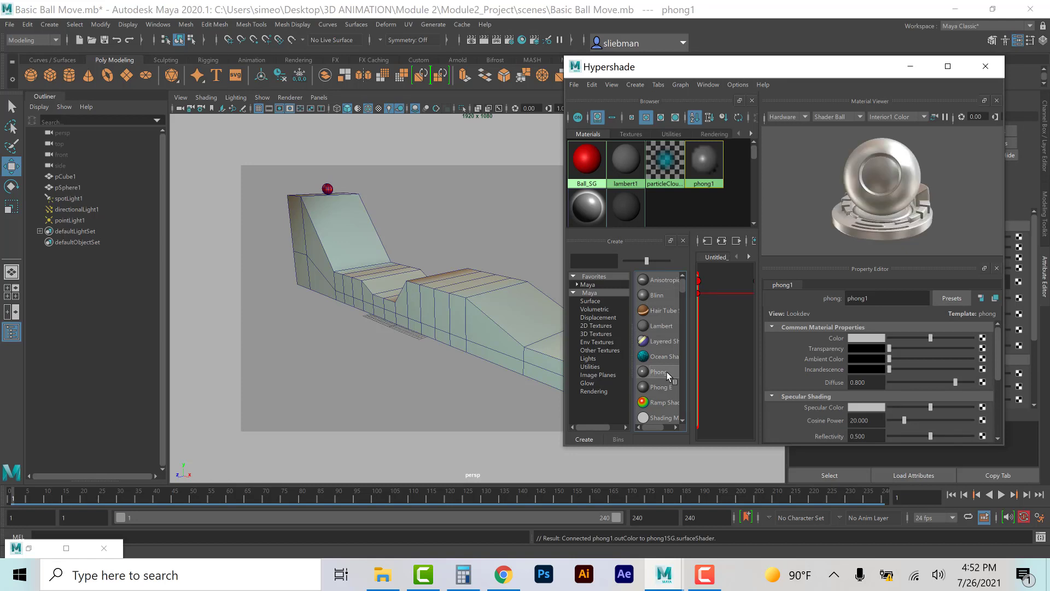
left_click(860, 338)
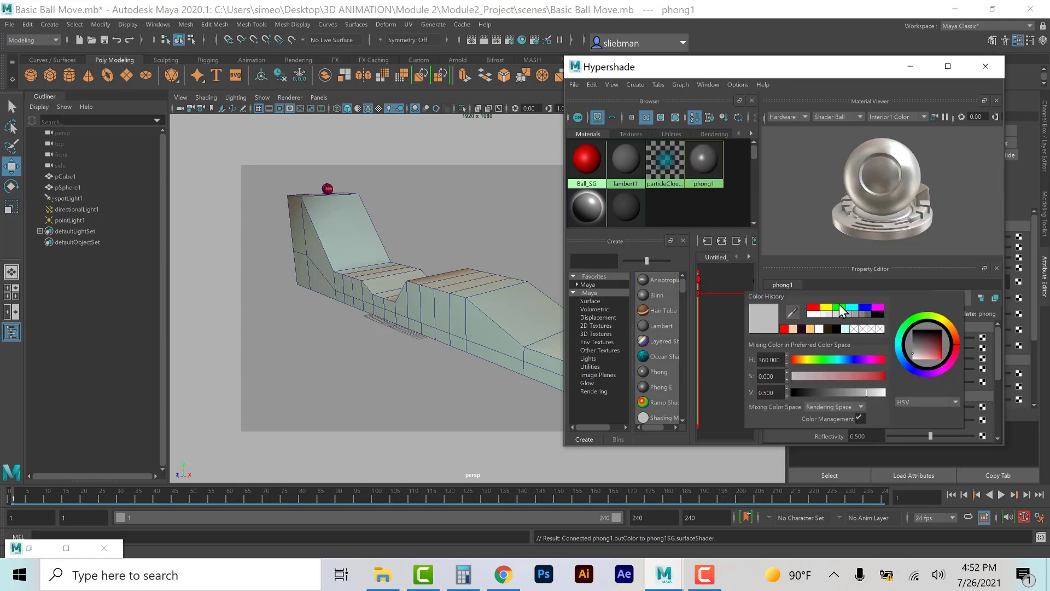
left_click(809, 330)
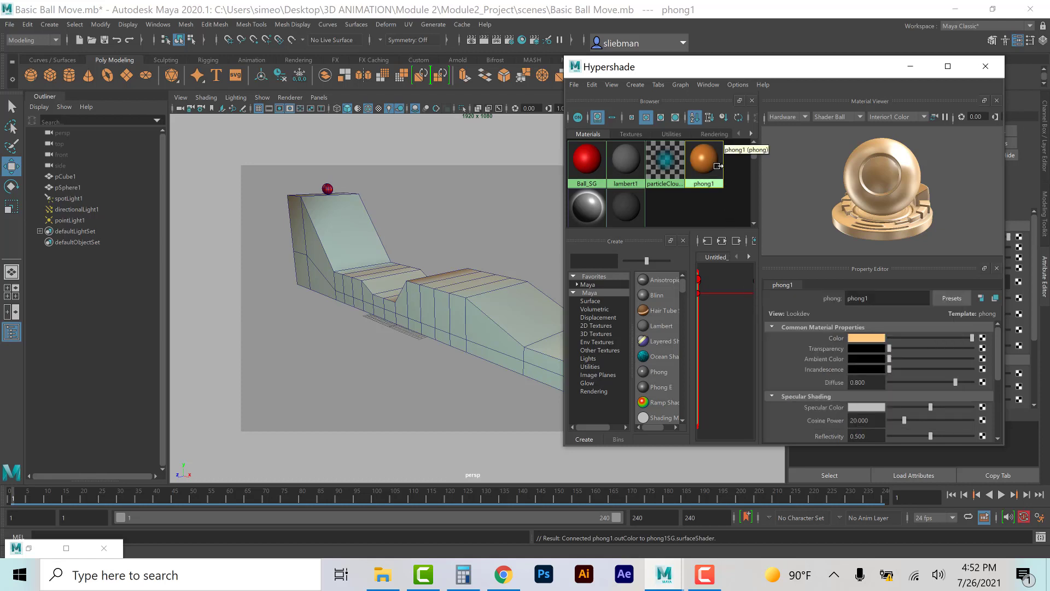
Step: Select the track and assign the Phong material to it
left_click(346, 241)
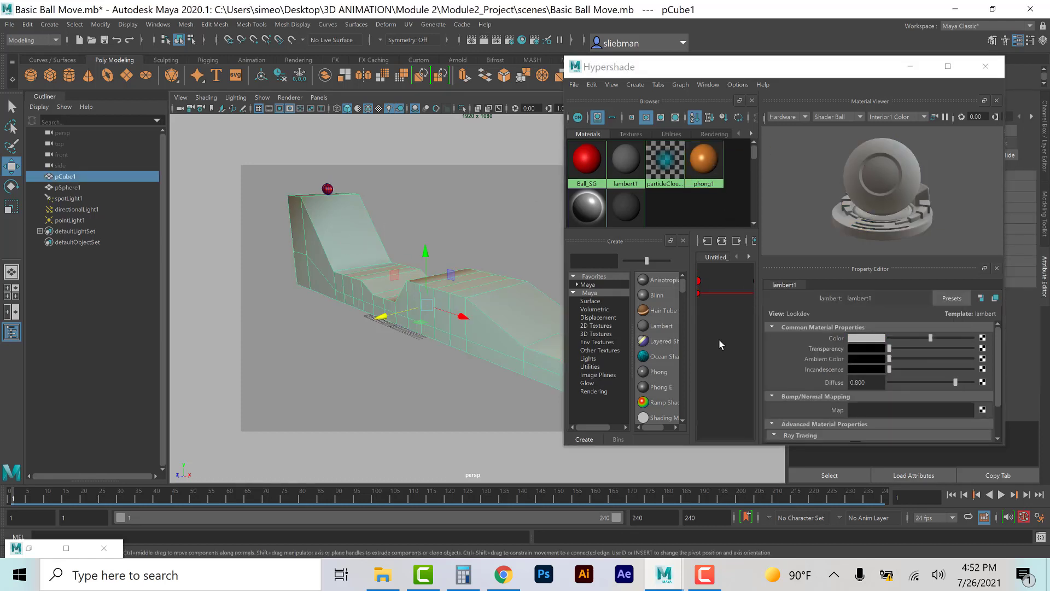
right_click(704, 163)
left_click(702, 134)
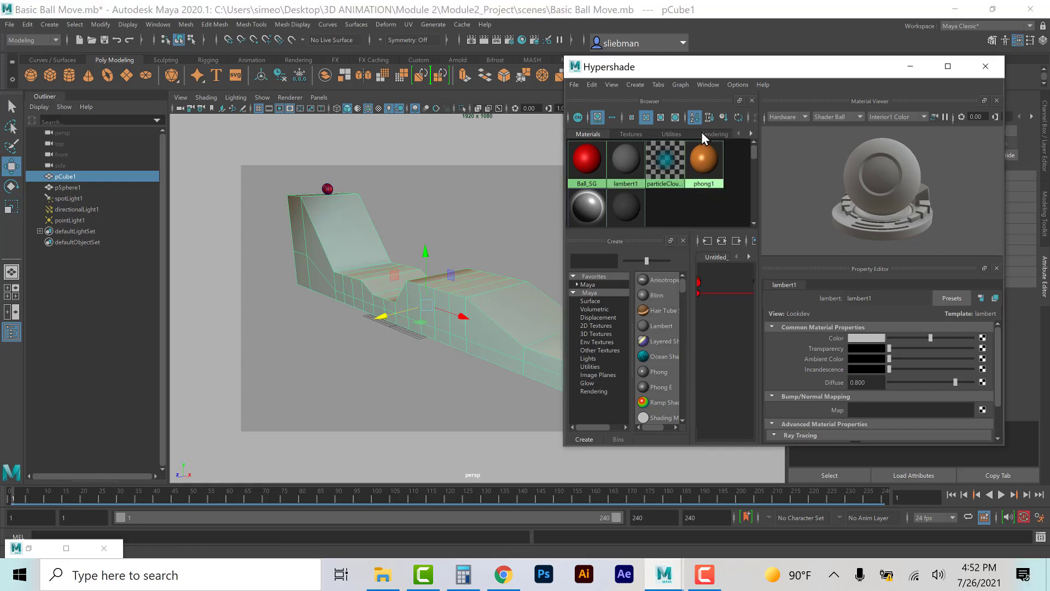
left_click(420, 388)
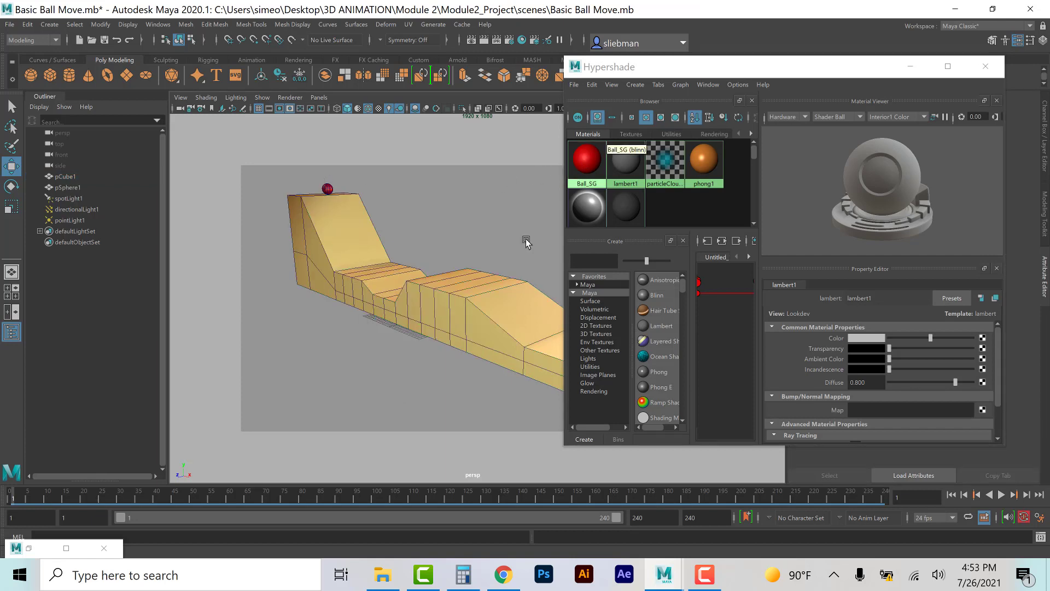
Step: Rename the Phong material Ramp_SG
left_click(701, 158)
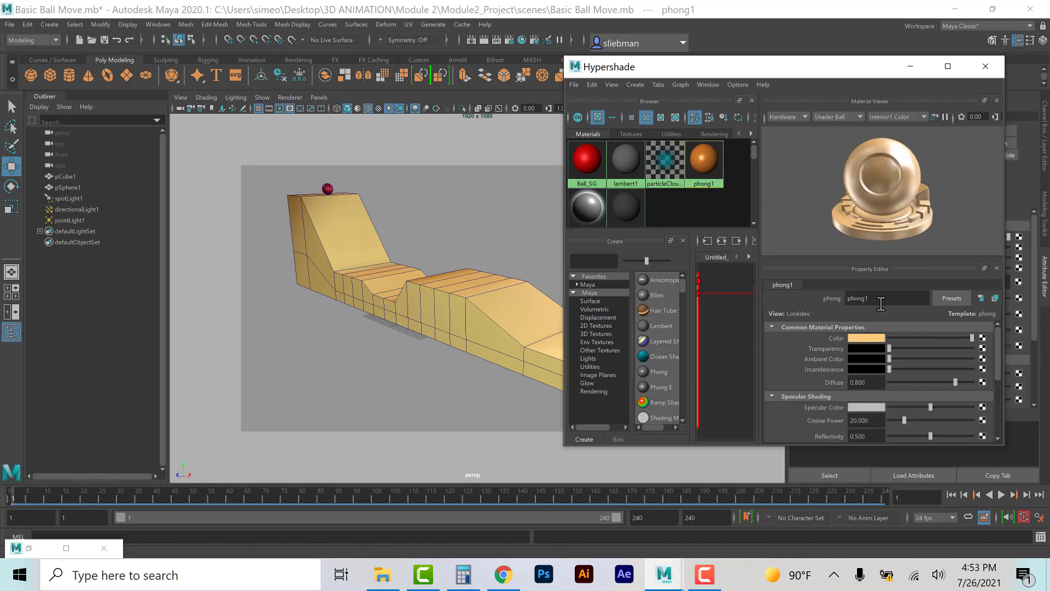
left_click_drag(898, 298, 820, 296)
type("Ramp_SG")
key("Return")
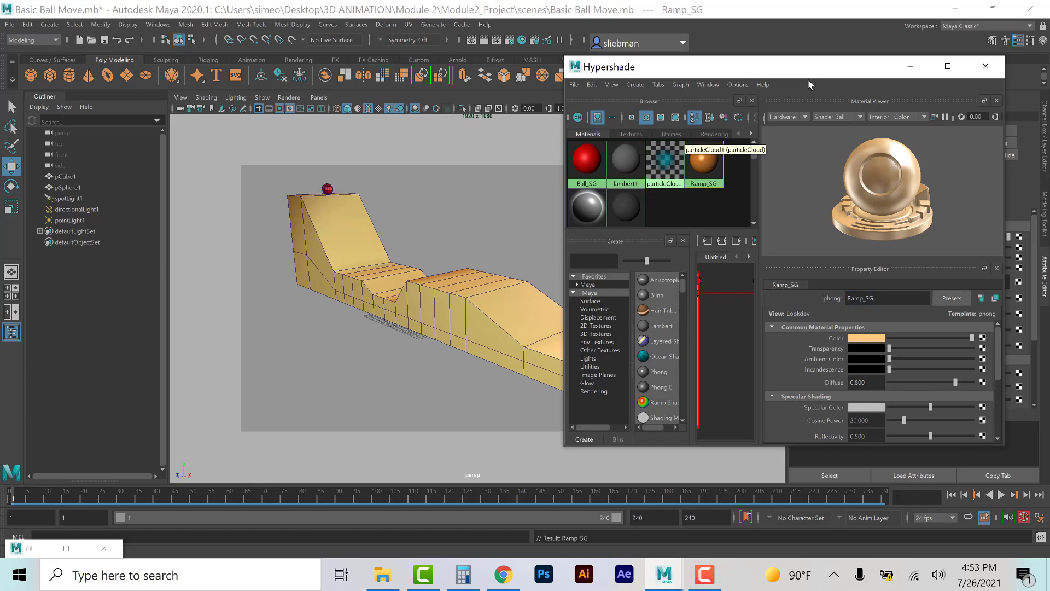
Step: Open the Ball_SG material's Raytrace Options in the Attribute Editor
left_click_drag(763, 64, 603, 58)
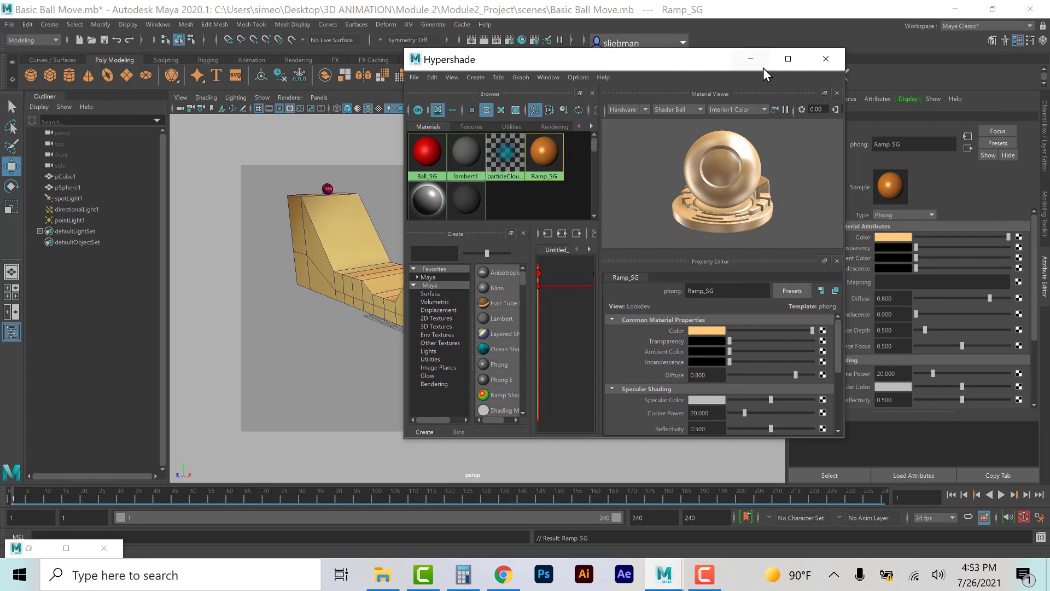
left_click(428, 153)
left_click_drag(720, 63, 549, 78)
scroll(849, 334, "down", 5)
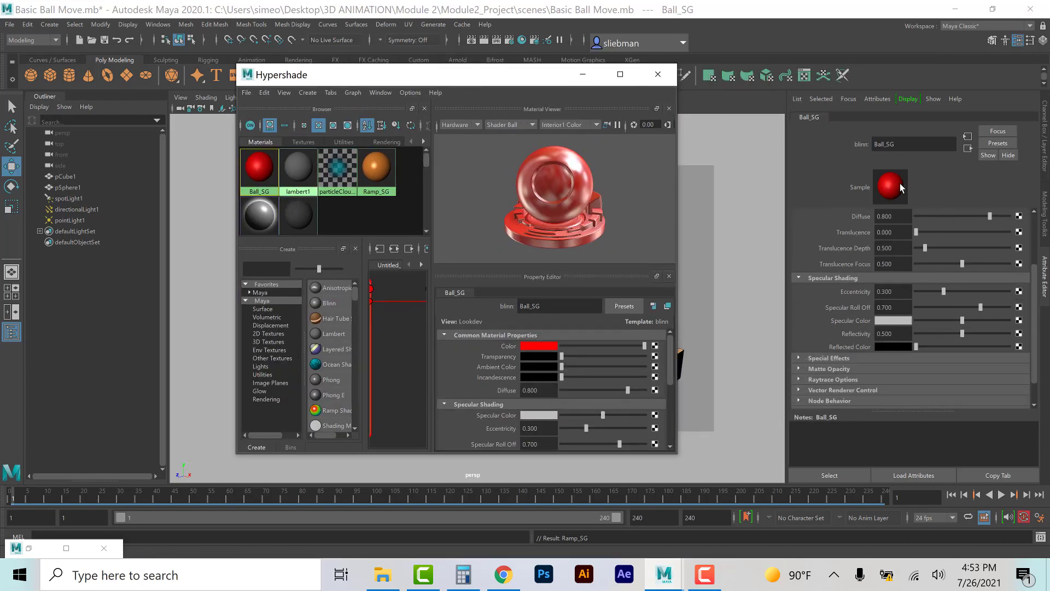
left_click(798, 379)
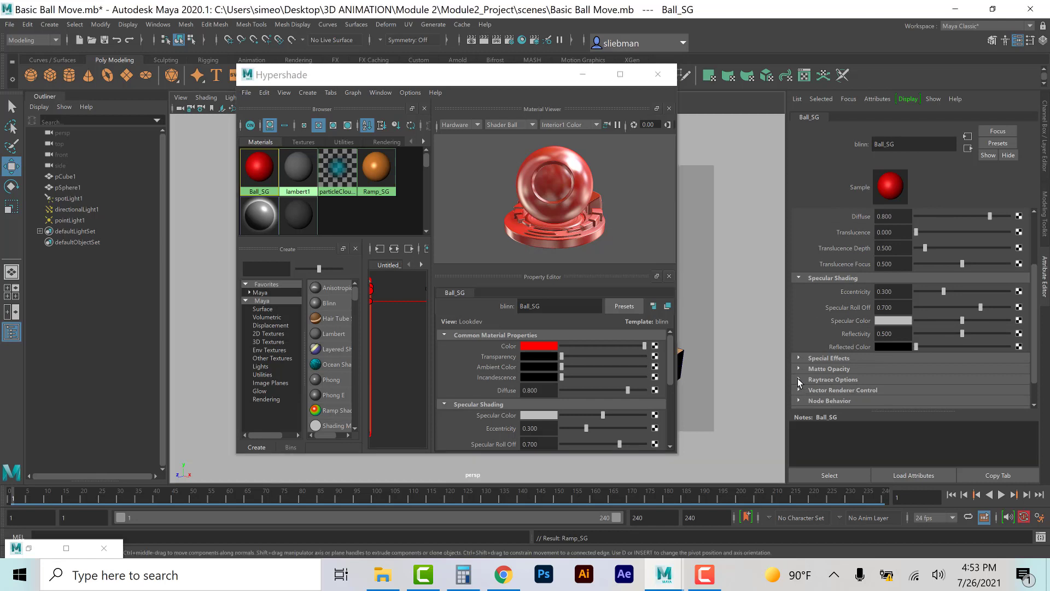
left_click(799, 379)
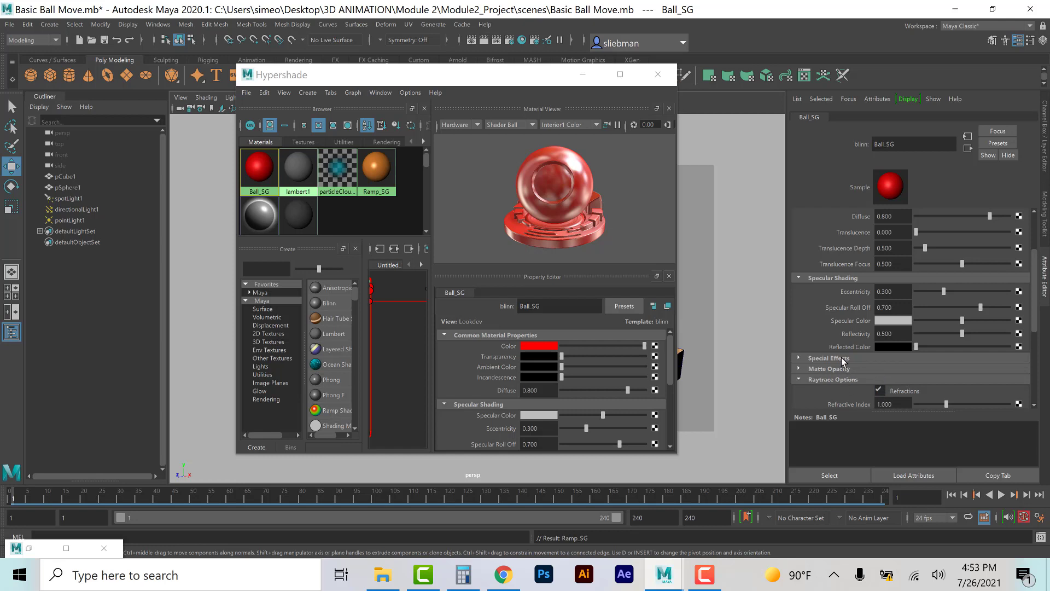
Step: Enable Refractions in the Ramp_SG material's Raytrace Options and close the Hypershade
left_click(376, 167)
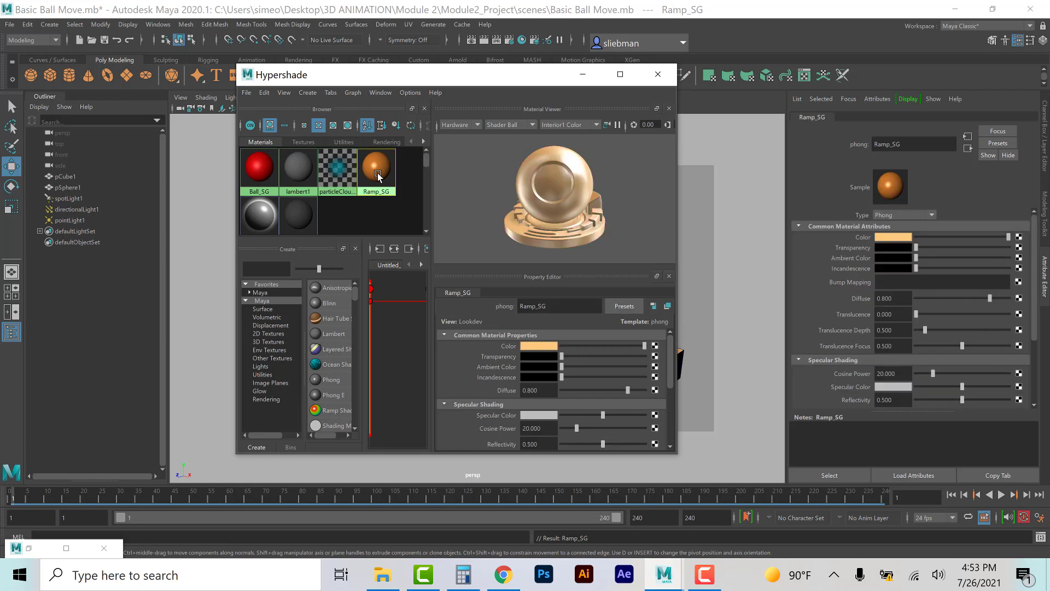
scroll(846, 359, "down", 3)
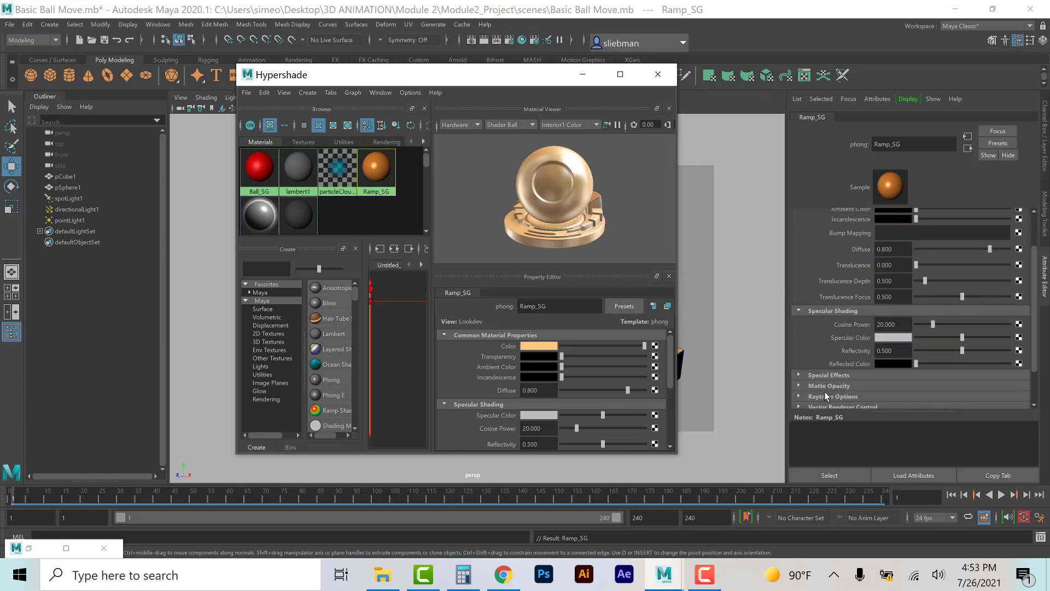
left_click(823, 396)
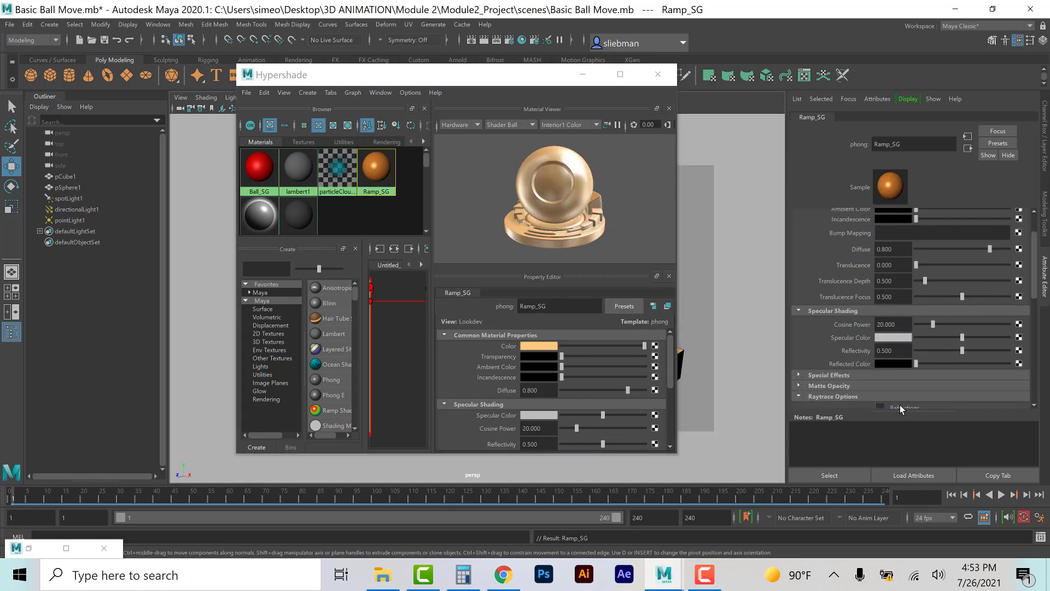
scroll(899, 405, "down", 2)
left_click(878, 374)
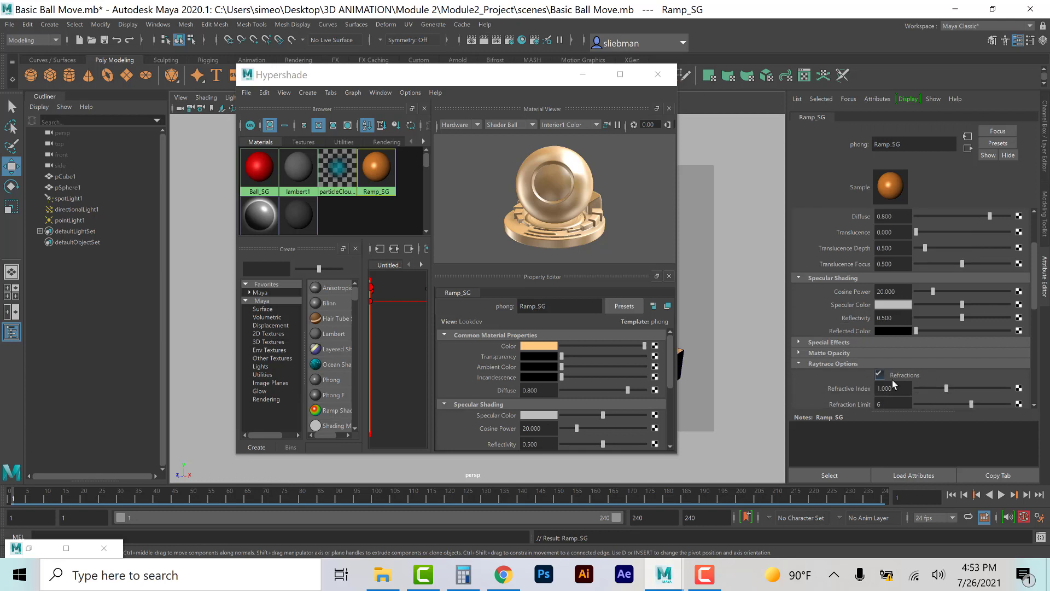
scroll(881, 386, "down", 1)
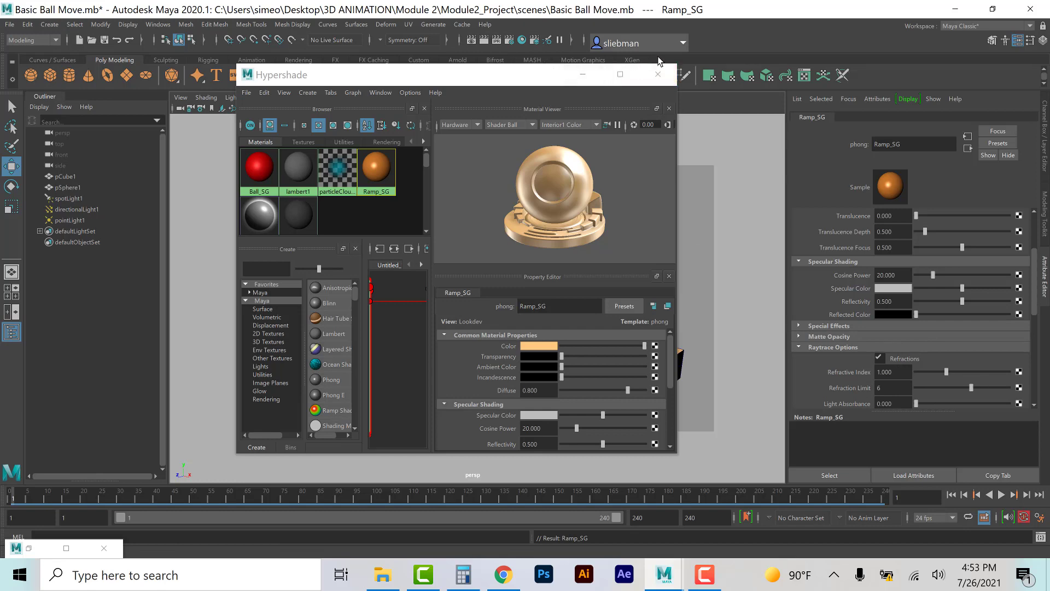
left_click(663, 77)
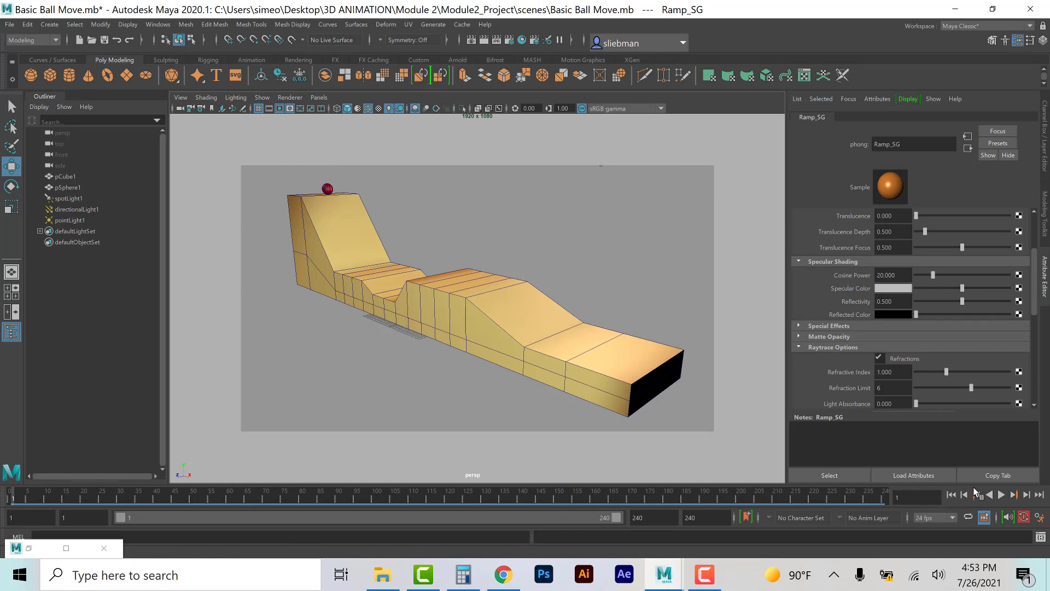
Step: Play back the animation to preview the ball rolling along the track, then stop playback
left_click(1002, 495)
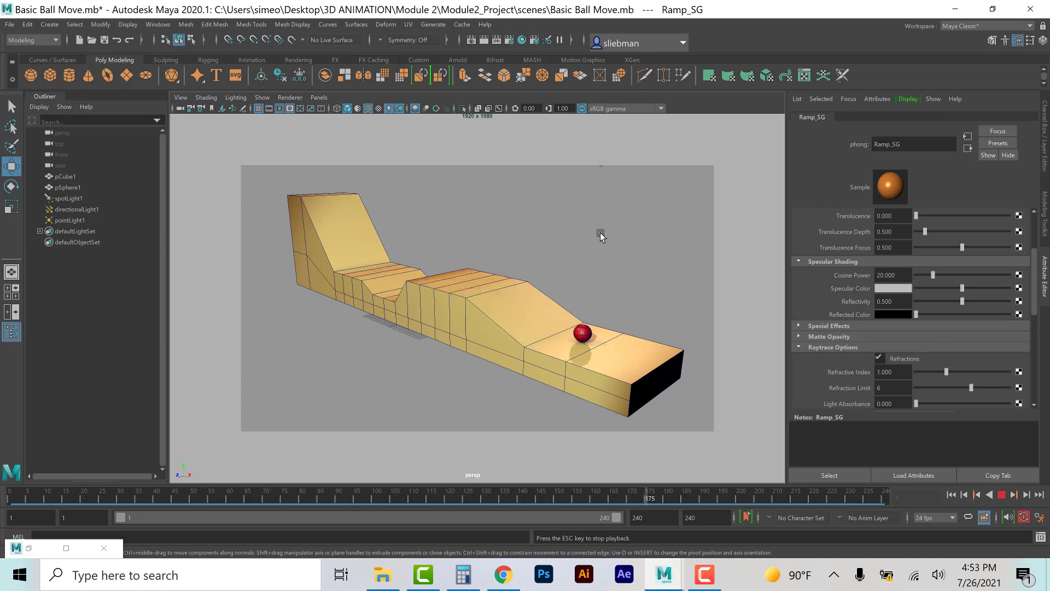
key("Escape")
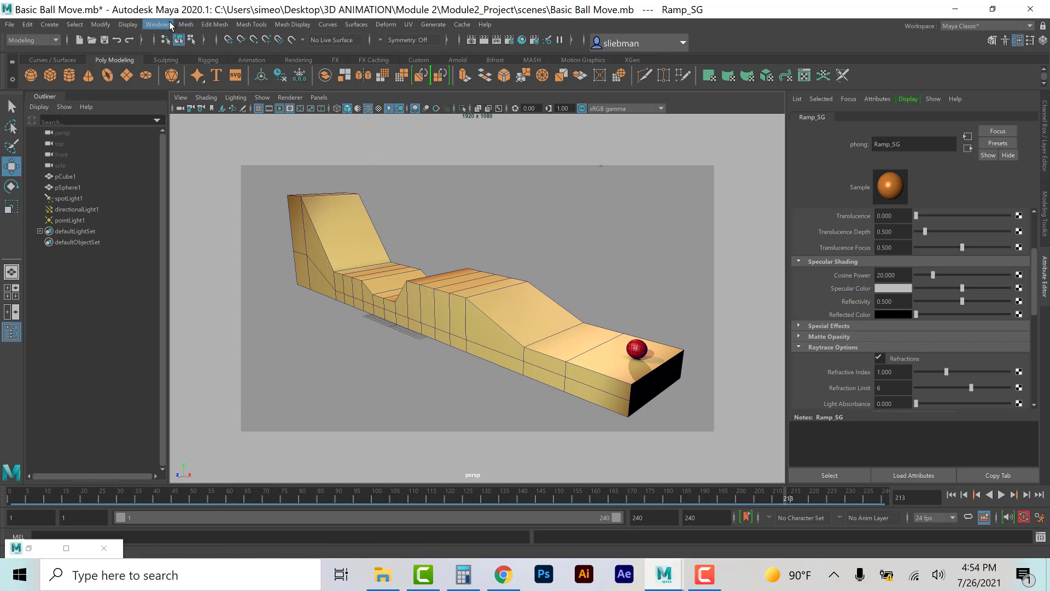
Step: Open the Render Settings and set the file name prefix to Lastname_InclineRenders
left_click(510, 42)
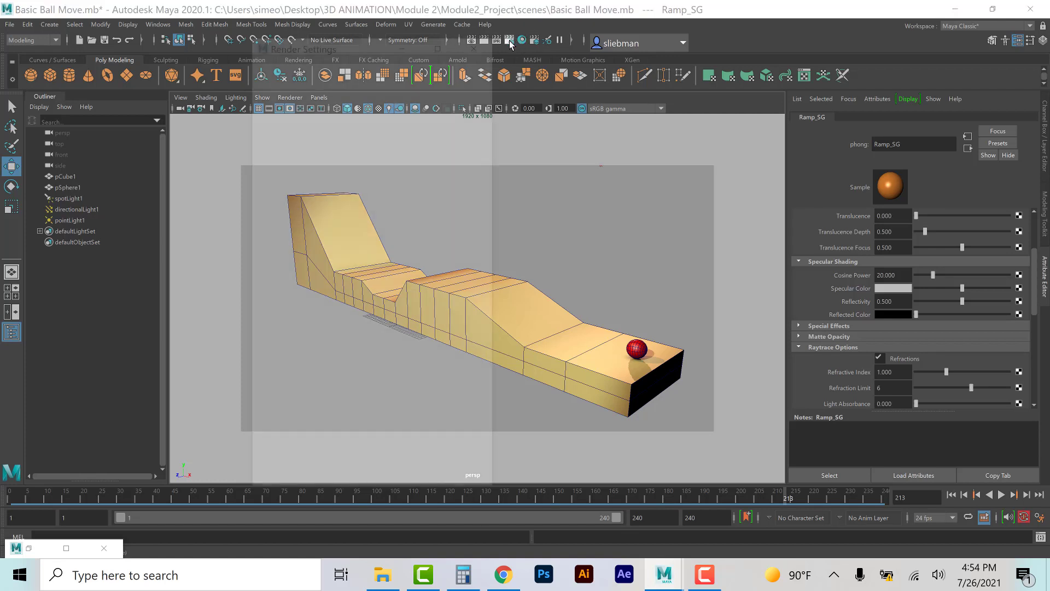
left_click(281, 97)
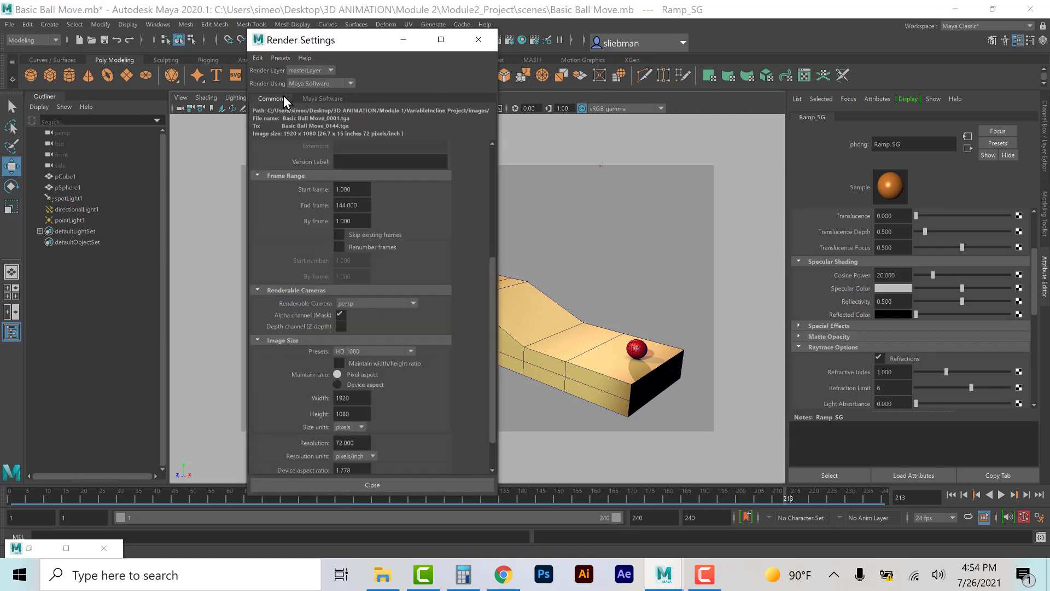
scroll(475, 227, "up", 6)
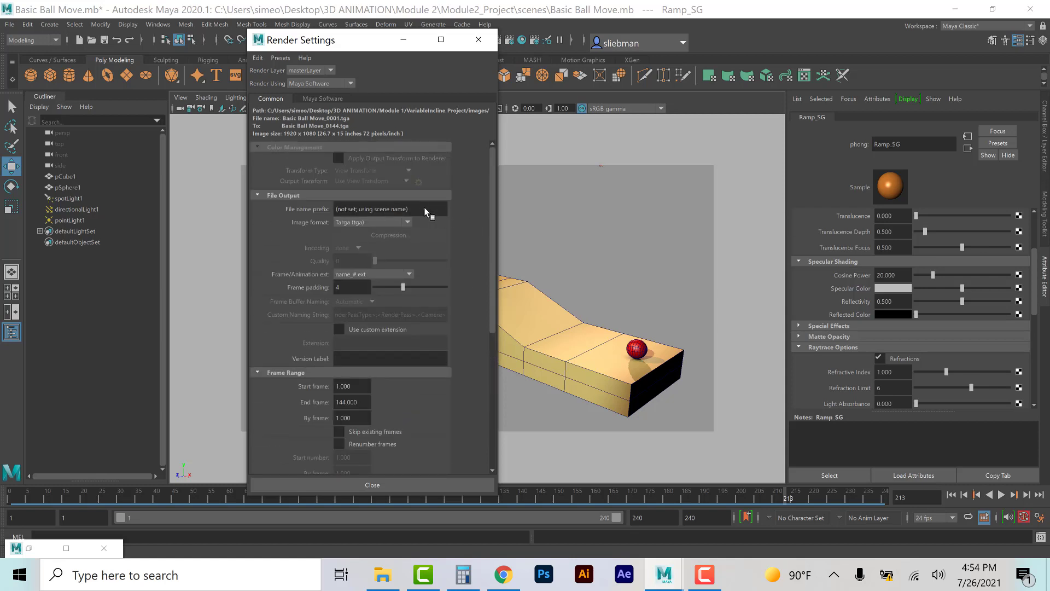
left_click(426, 211)
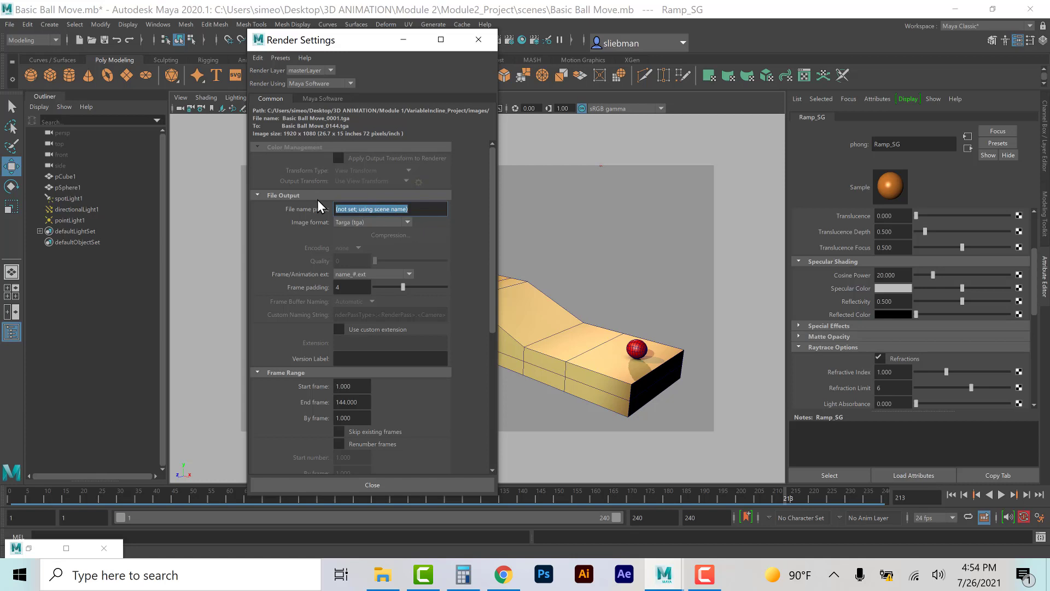
type("Las")
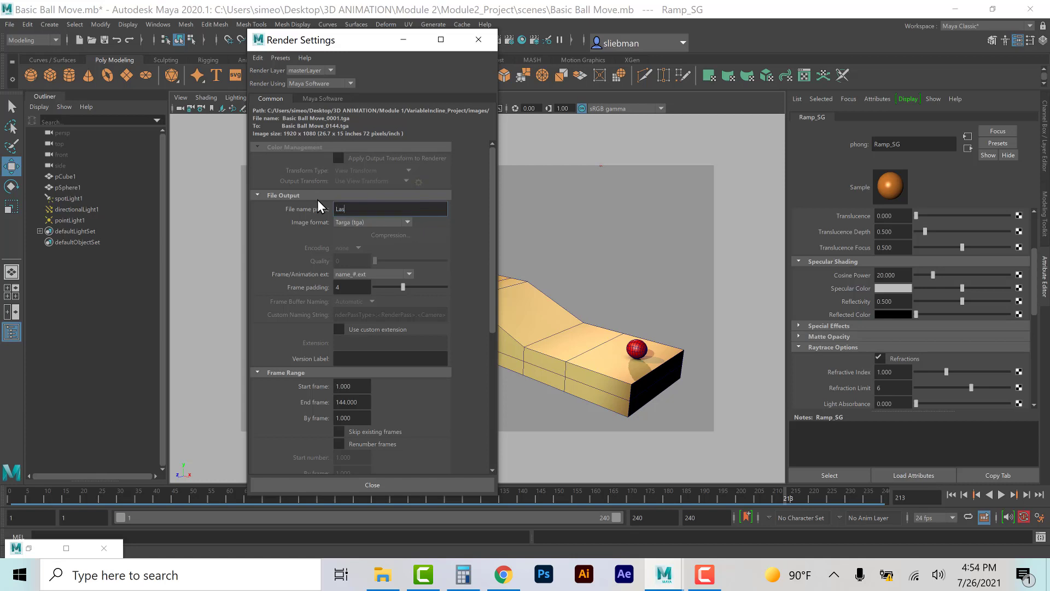
type("tname_InclineRenders")
Step: Set the image format to Targa (tga) and the frame/animation extension to name_#.ext
left_click(353, 220)
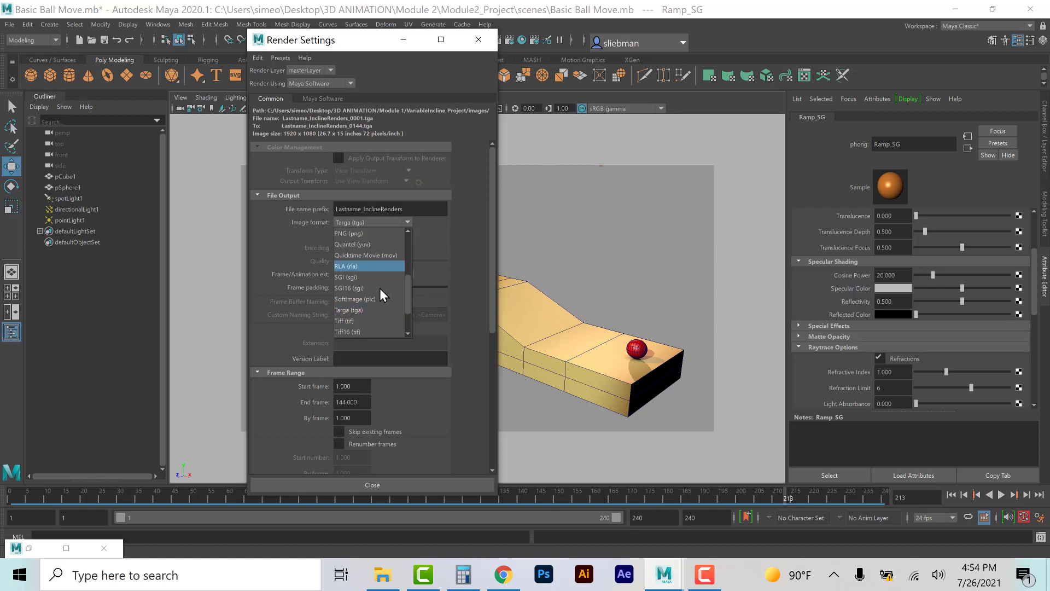
left_click(360, 311)
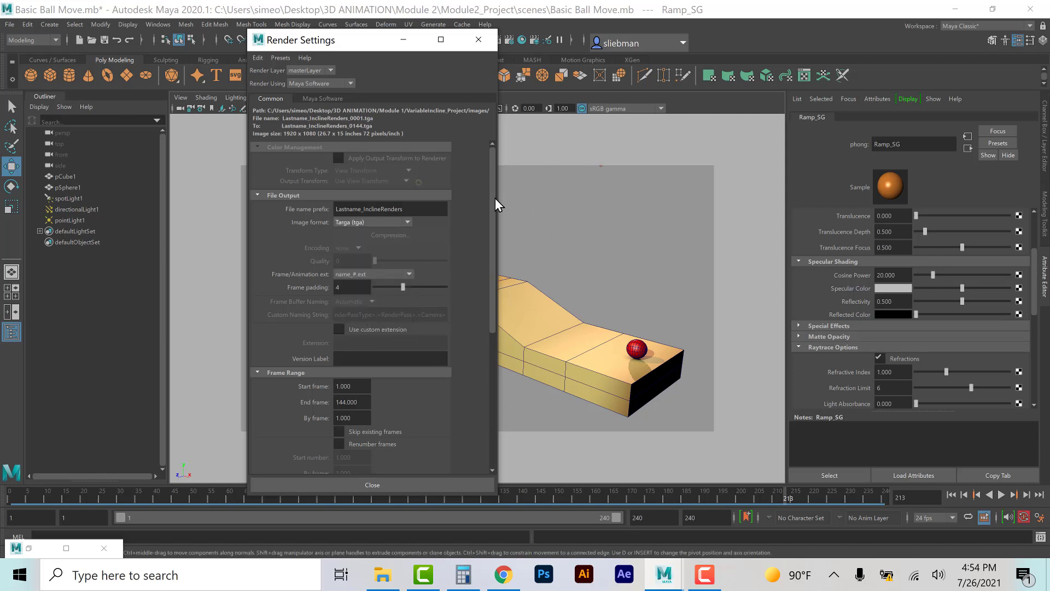
left_click(379, 275)
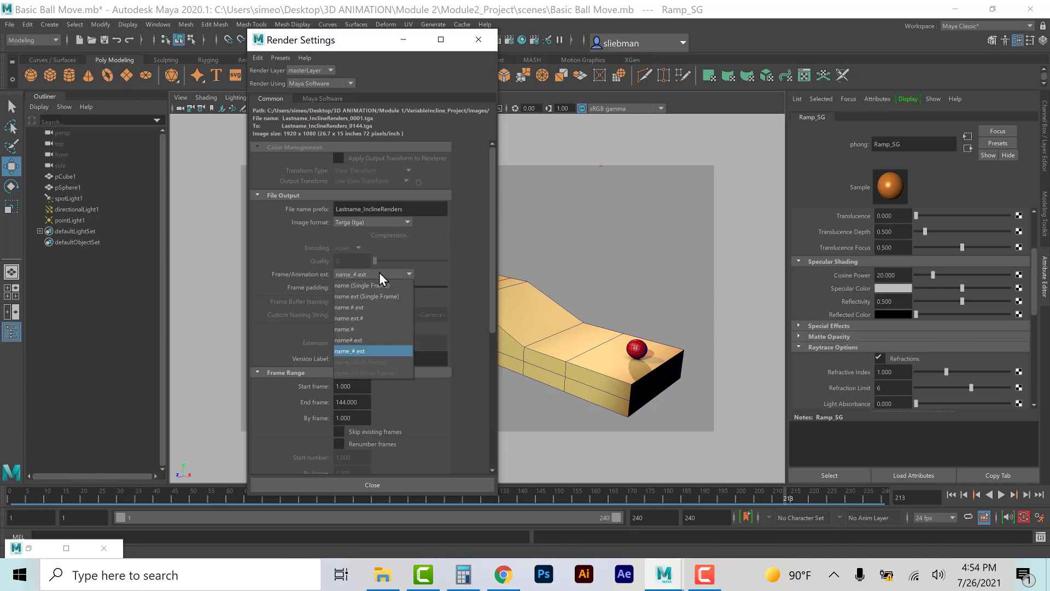
left_click(357, 351)
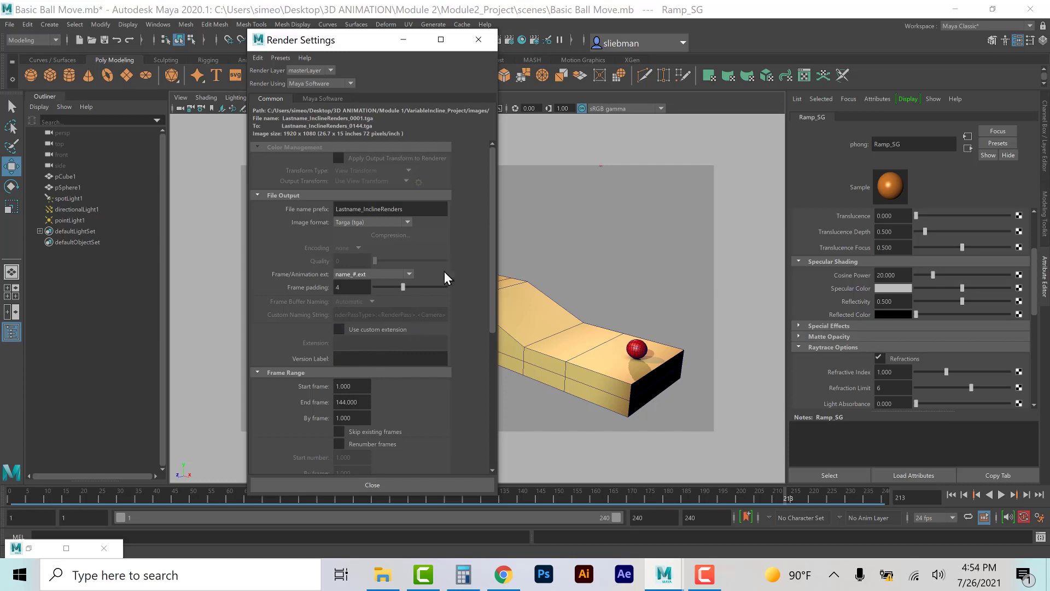
Step: Set the render frame range's End frame to 240
scroll(464, 256, "down", 3)
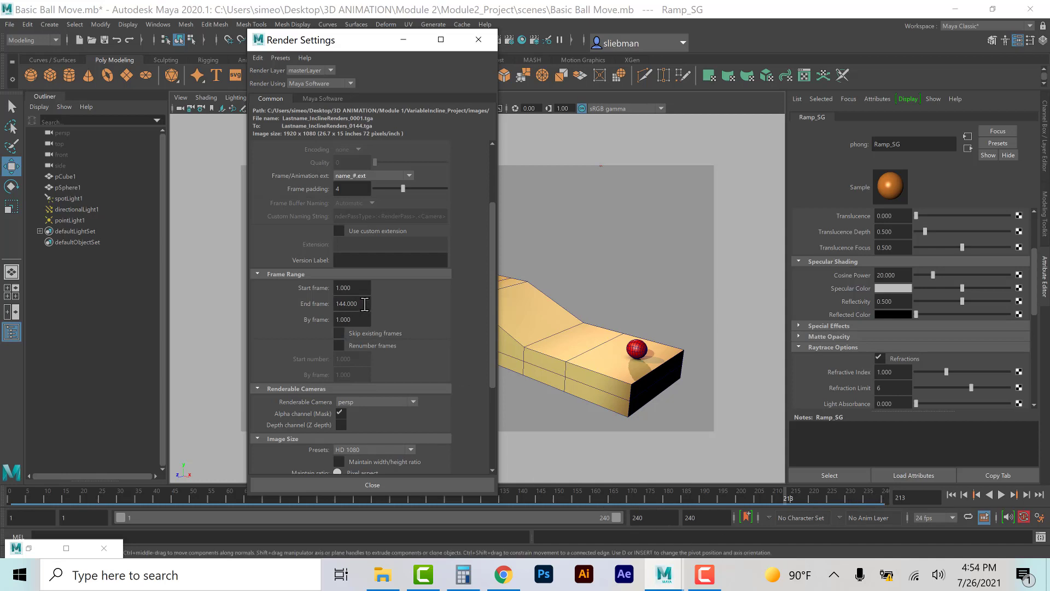
double_click(365, 303)
type("240")
left_click(362, 320)
left_click_drag(492, 261, 488, 336)
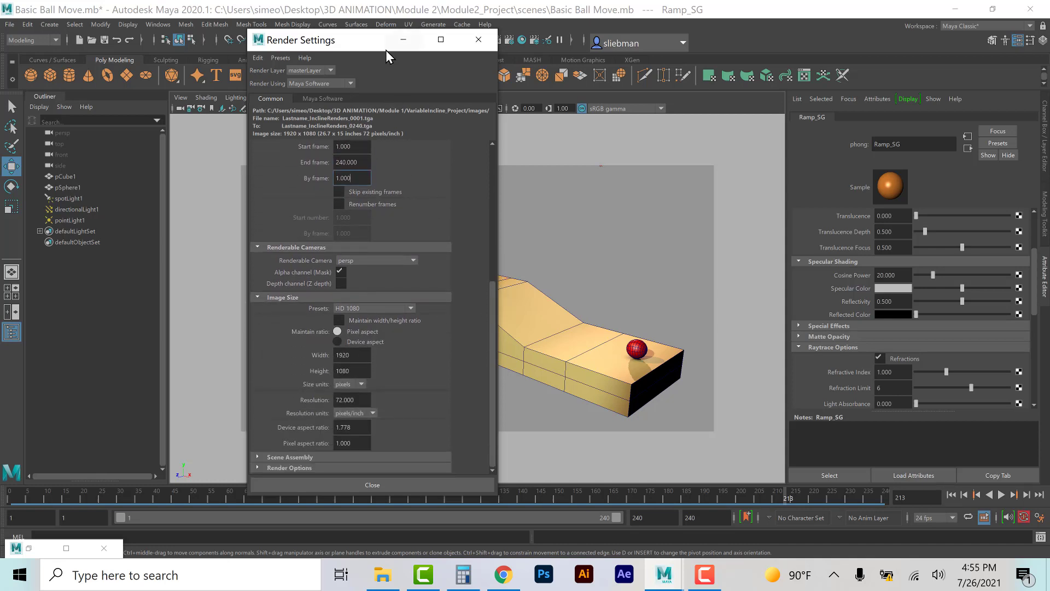
left_click_drag(386, 50, 260, 47)
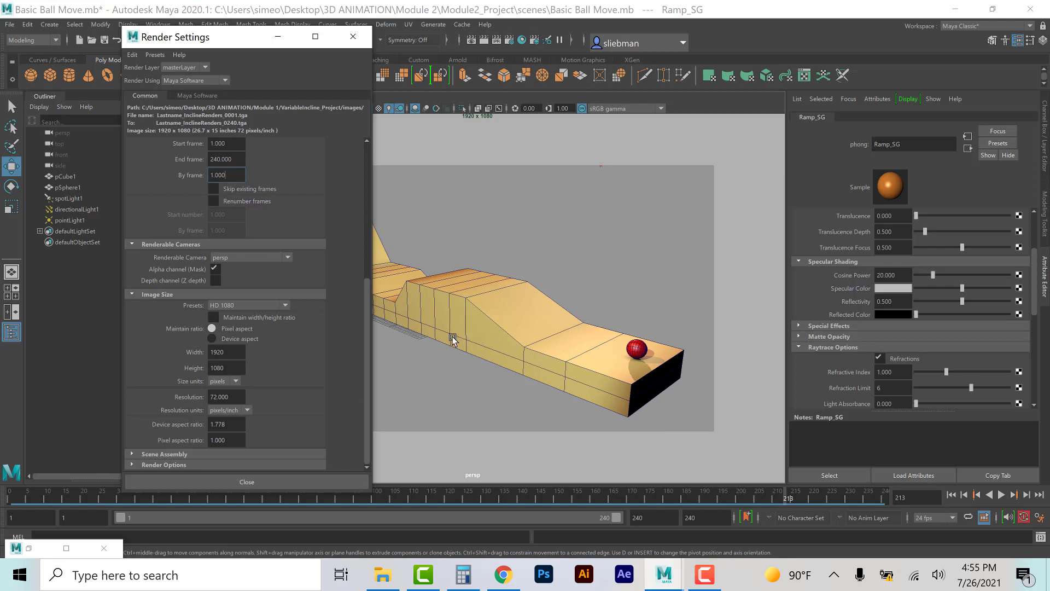
Step: Choose the HD 1080 image size preset and Maya Software as the renderer
left_click(236, 308)
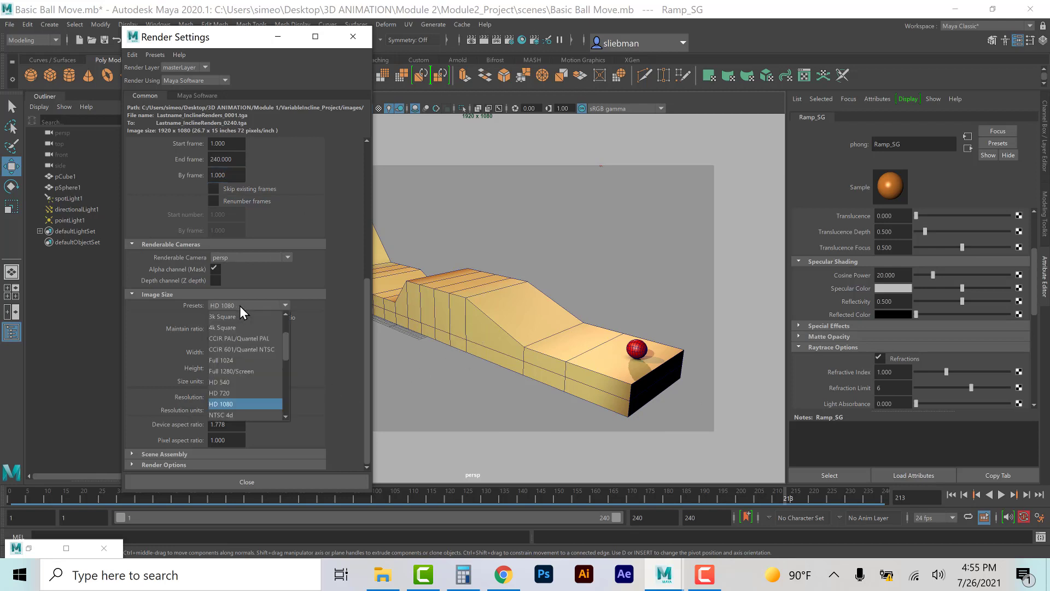
left_click(235, 404)
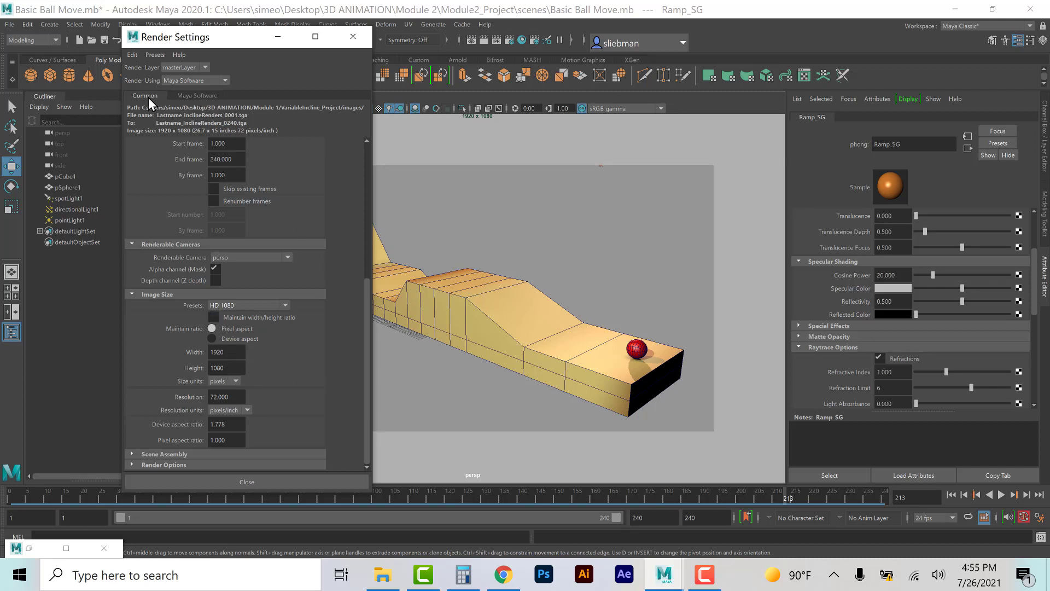
left_click(187, 96)
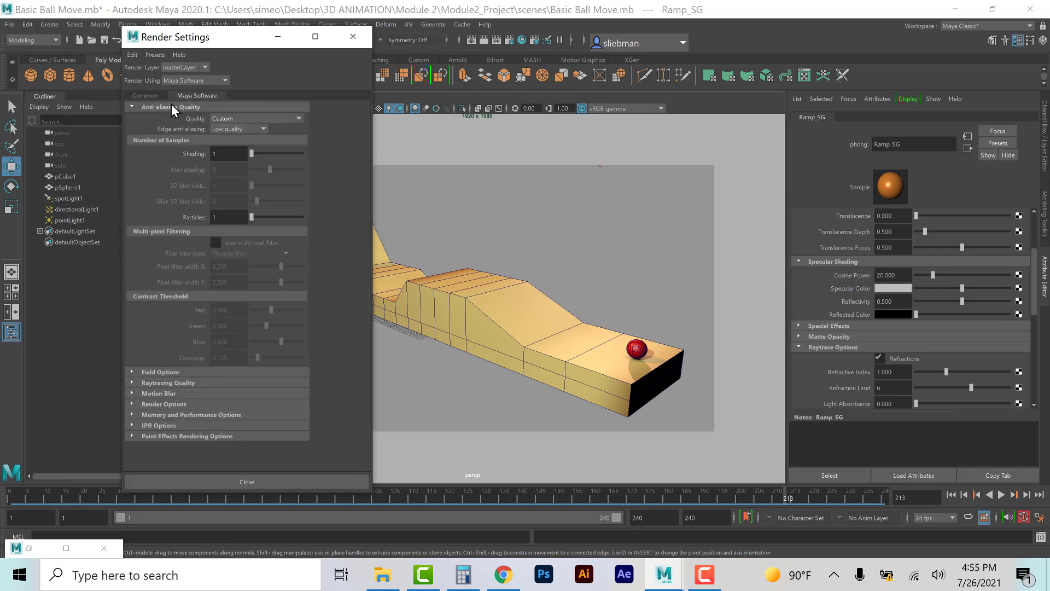
left_click(218, 78)
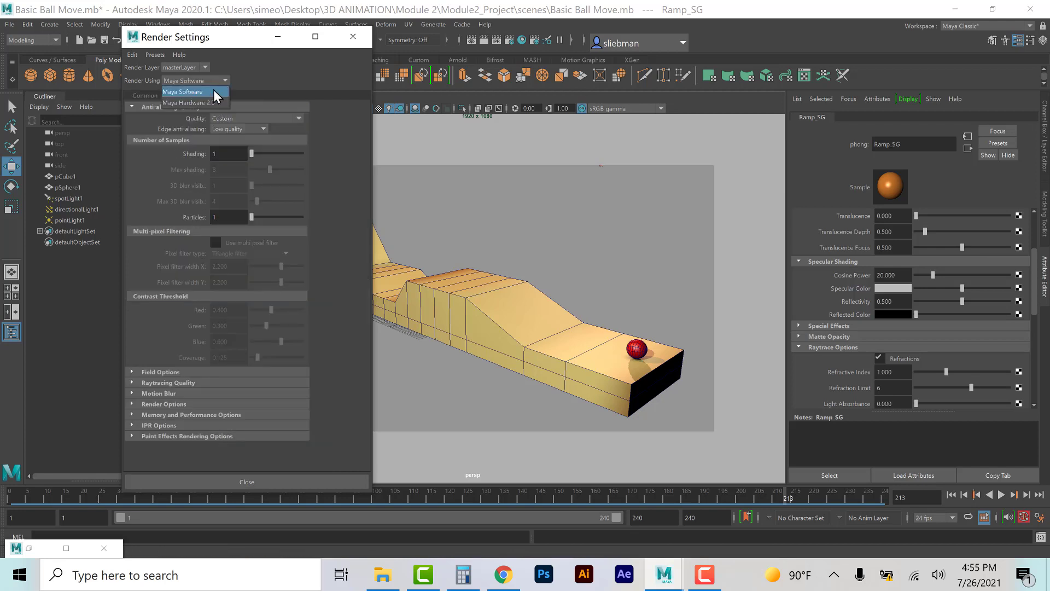
left_click(207, 94)
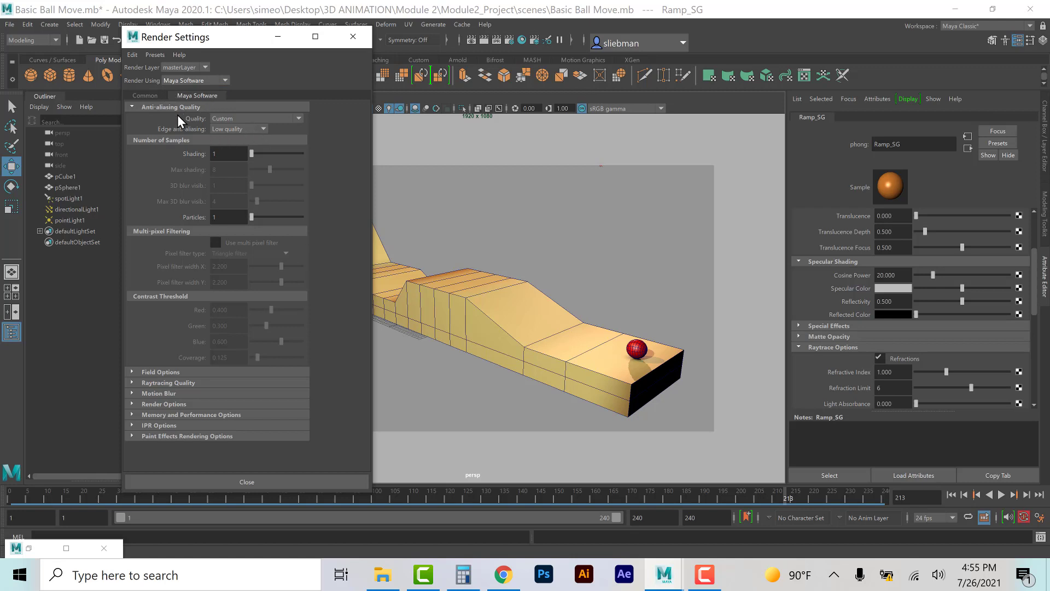
Step: Set edge anti-aliasing to High quality and enable Raytracing in the Maya Software render settings
left_click(230, 129)
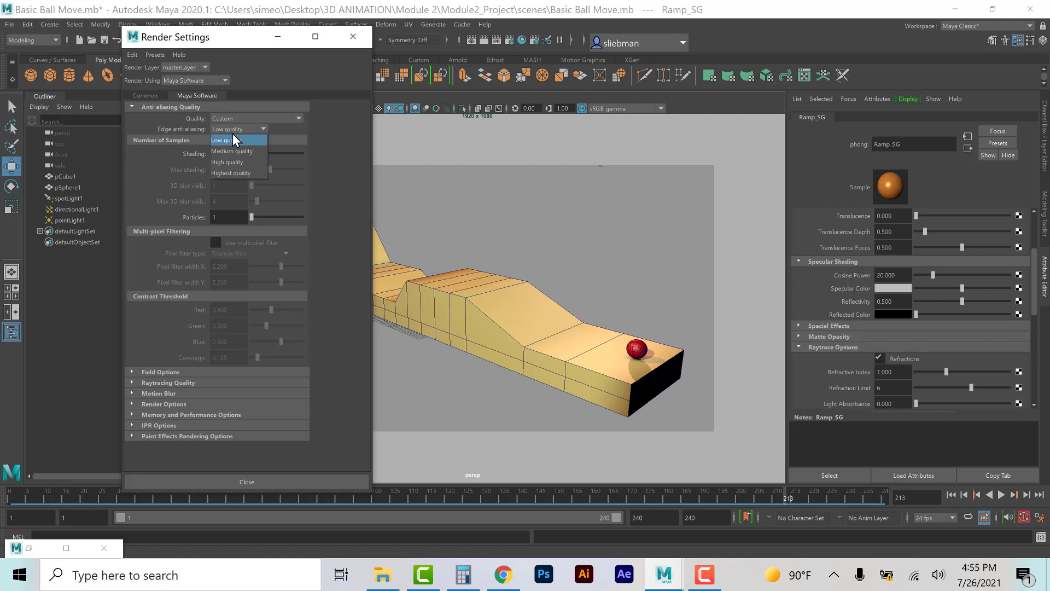
left_click(233, 160)
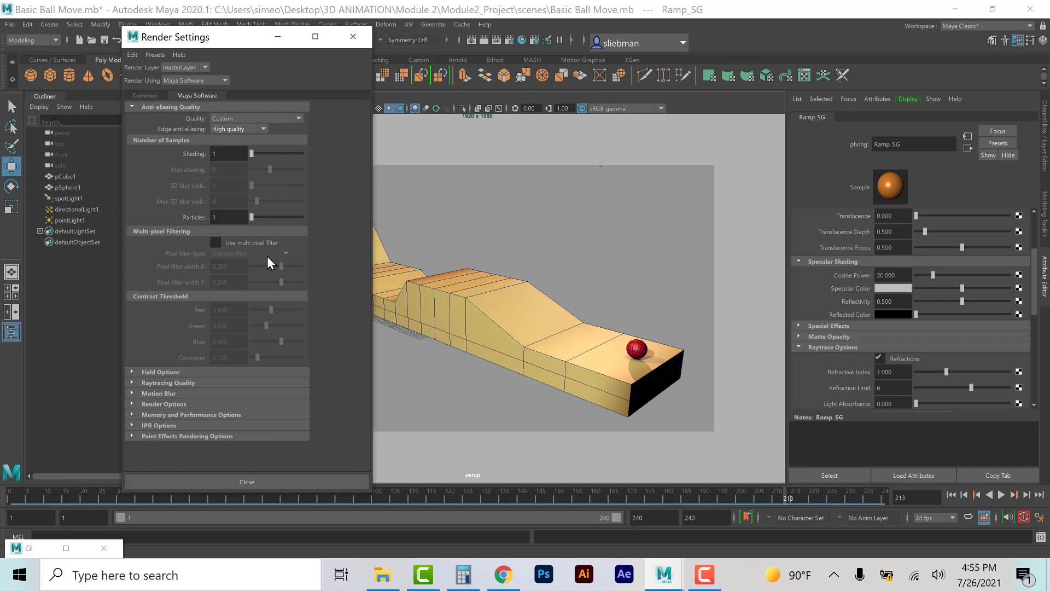
left_click(165, 383)
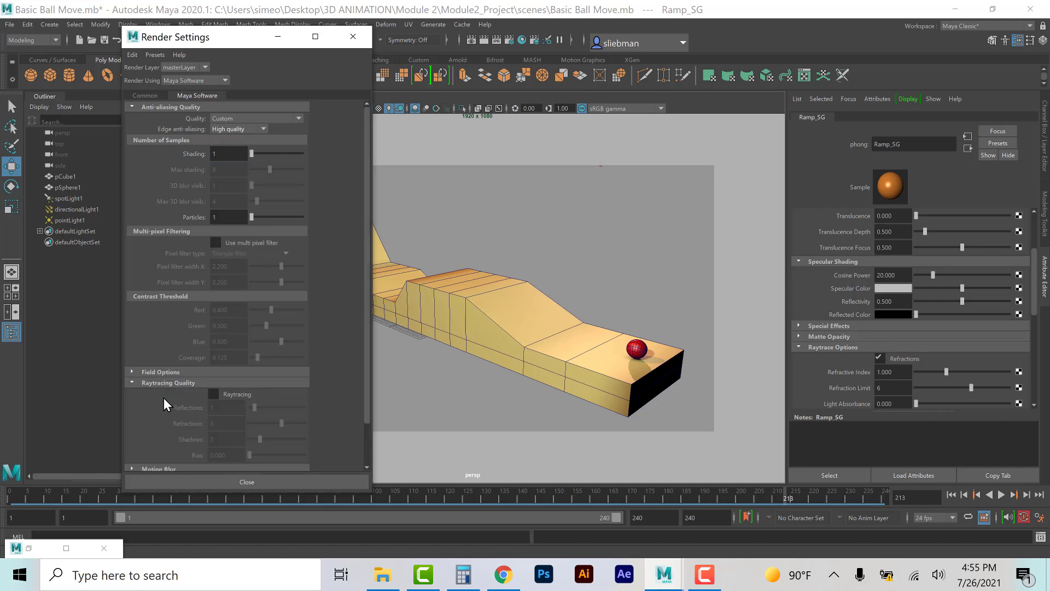
left_click(212, 393)
Step: Review the Motion Blur options and close the Render Settings
scroll(149, 432, "down", 3)
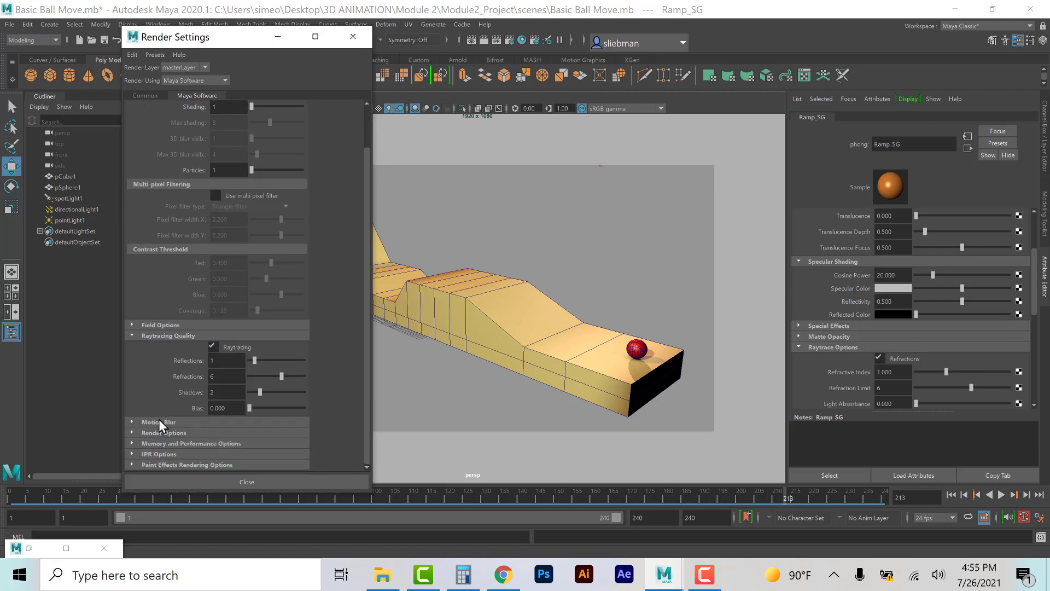
left_click(154, 422)
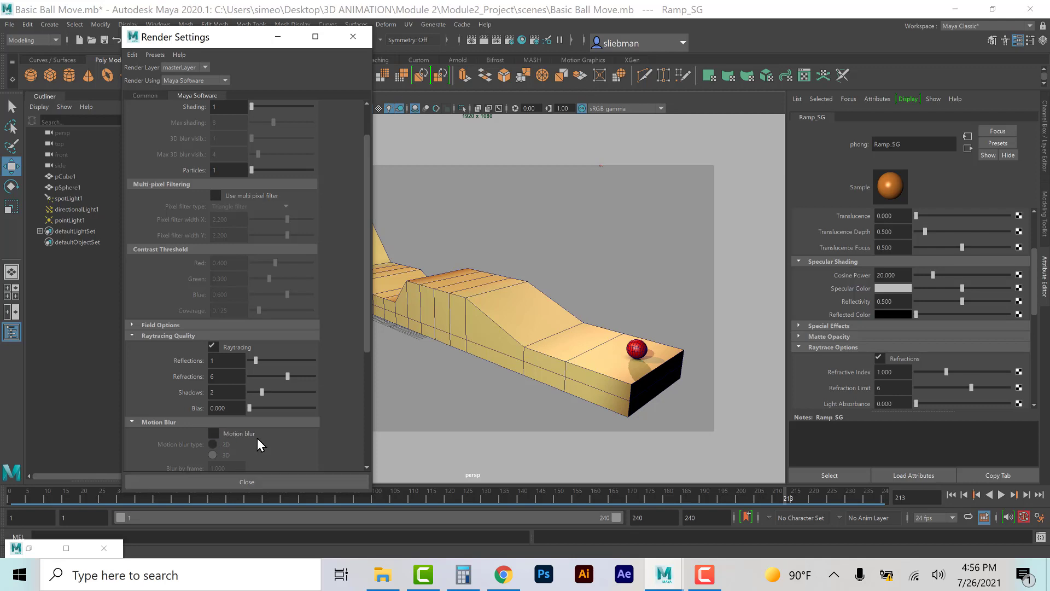
scroll(260, 441, "down", 5)
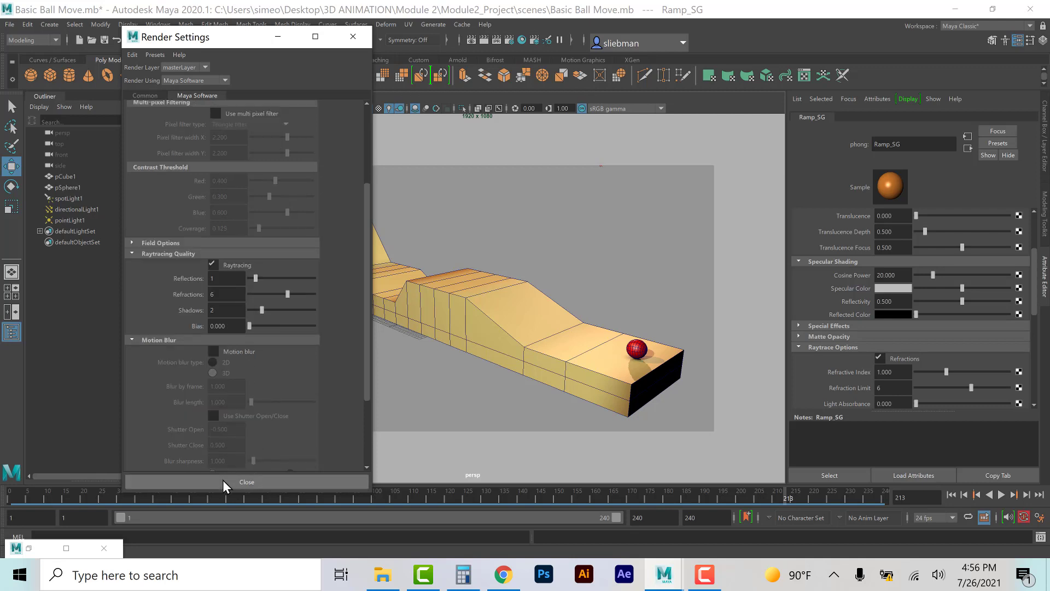
left_click(247, 481)
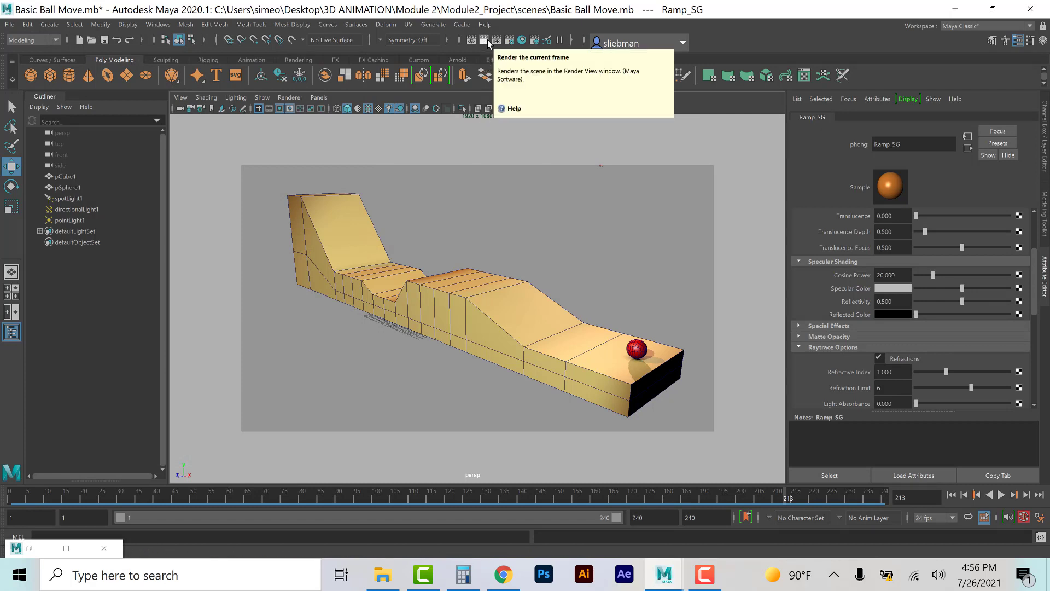
Step: Render the current frame in the Render View, then close the Render View window
left_click(485, 39)
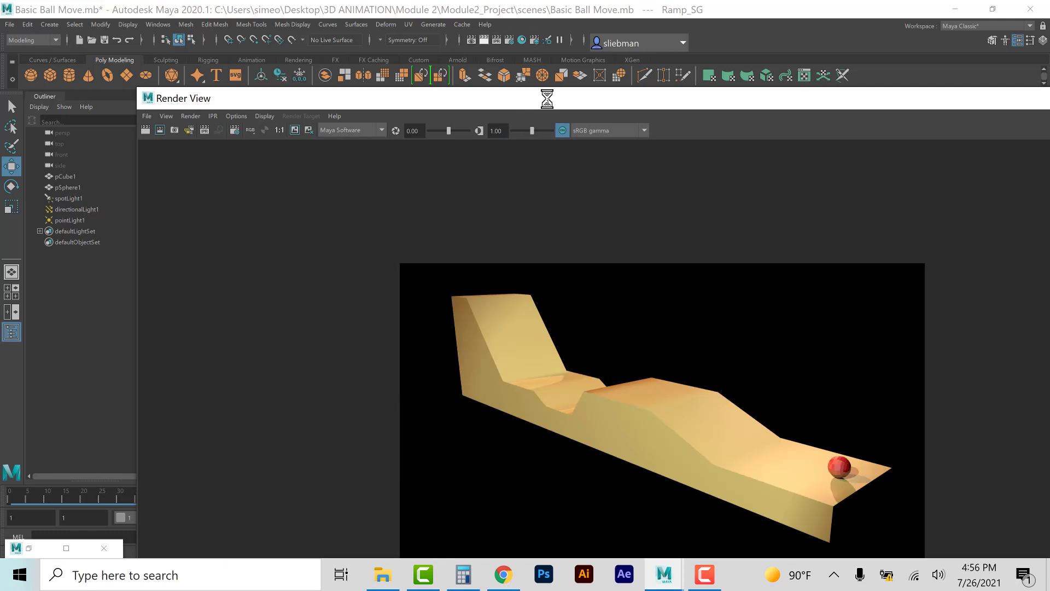
left_click_drag(547, 99, 464, 67)
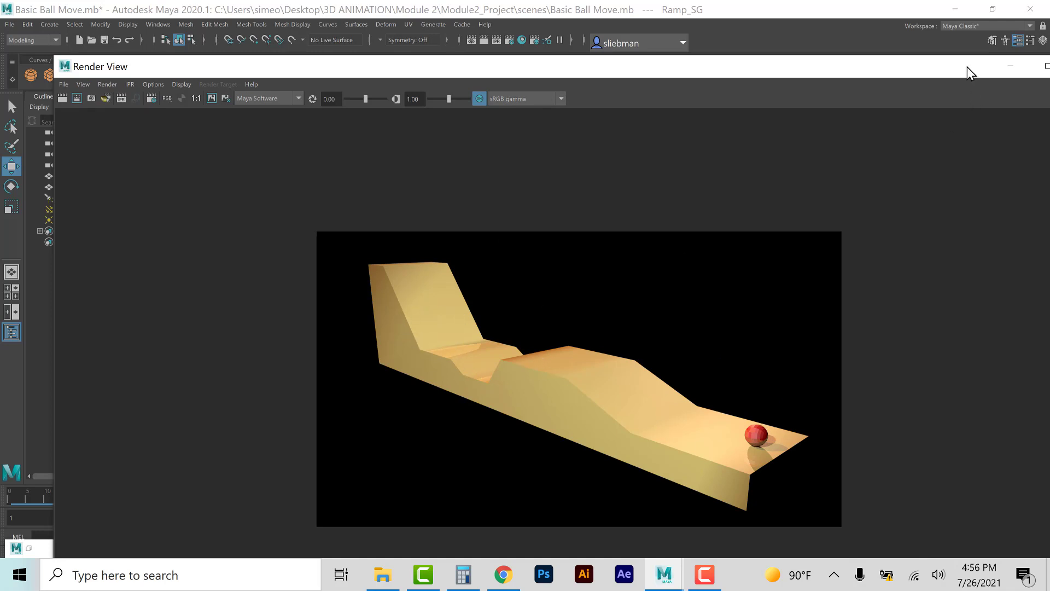
left_click_drag(967, 66, 919, 67)
left_click(1037, 65)
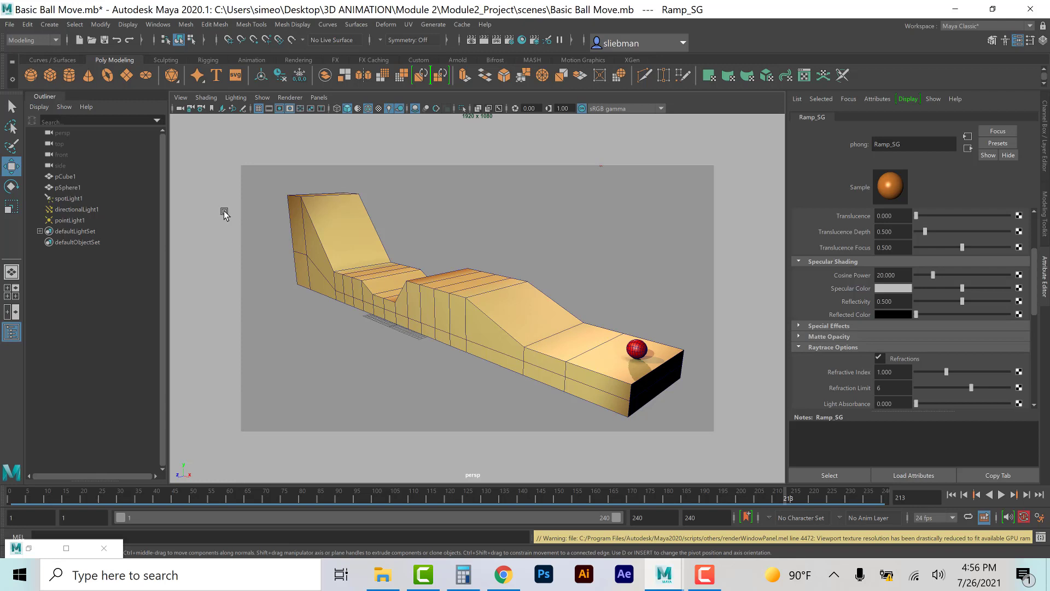
Step: Save the scene under the new name FinalIncline_Rendered
left_click(10, 26)
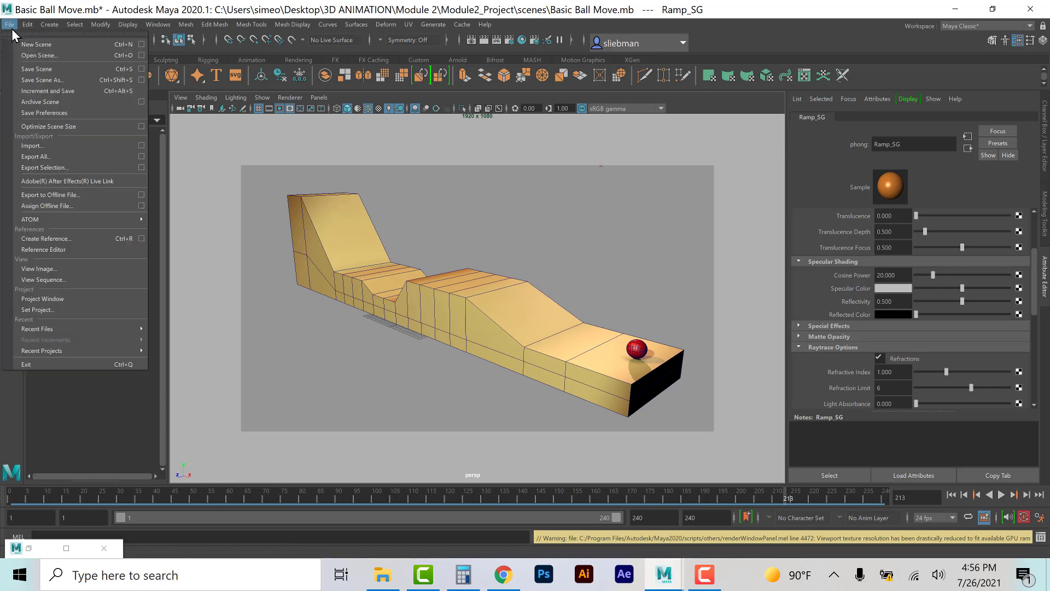
left_click(66, 82)
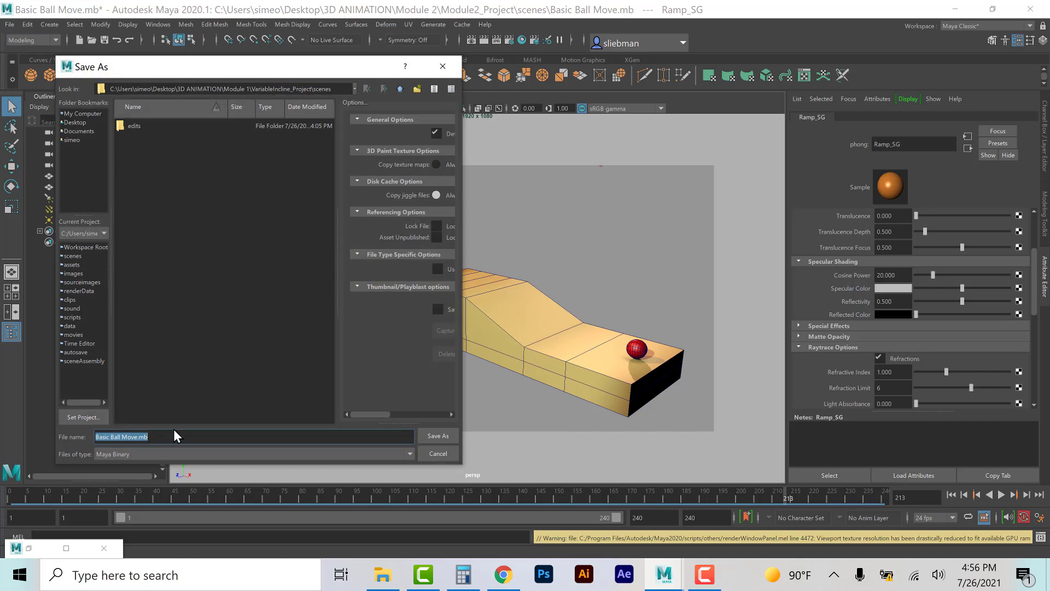
left_click(172, 431)
left_click_drag(152, 433, 85, 426)
type("FinalIncline_Rendered")
key("Return")
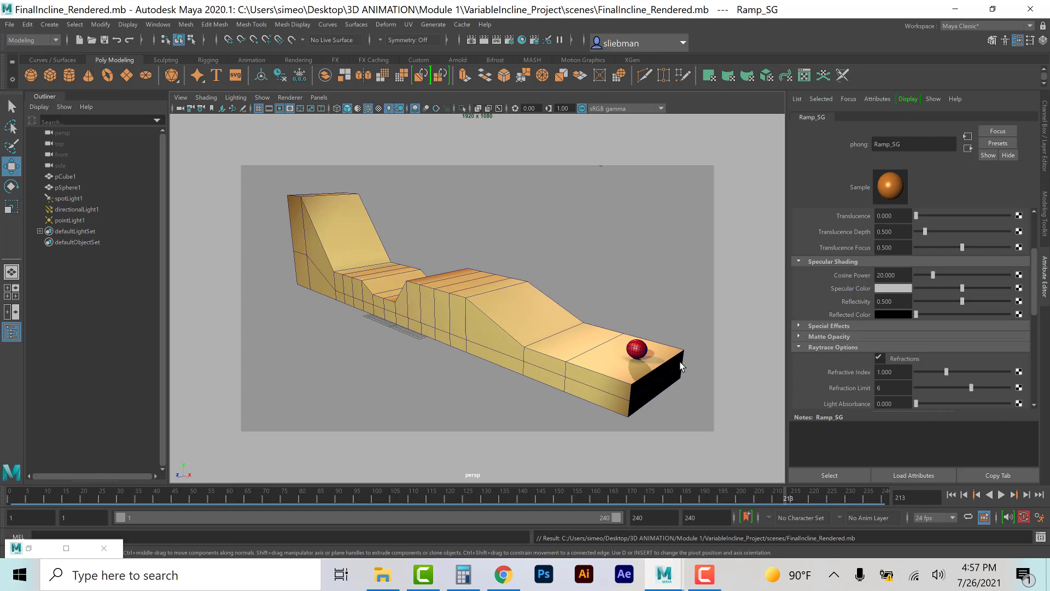
Step: Switch to the Rendering menu set and launch a Batch Render of the animation
left_click(164, 26)
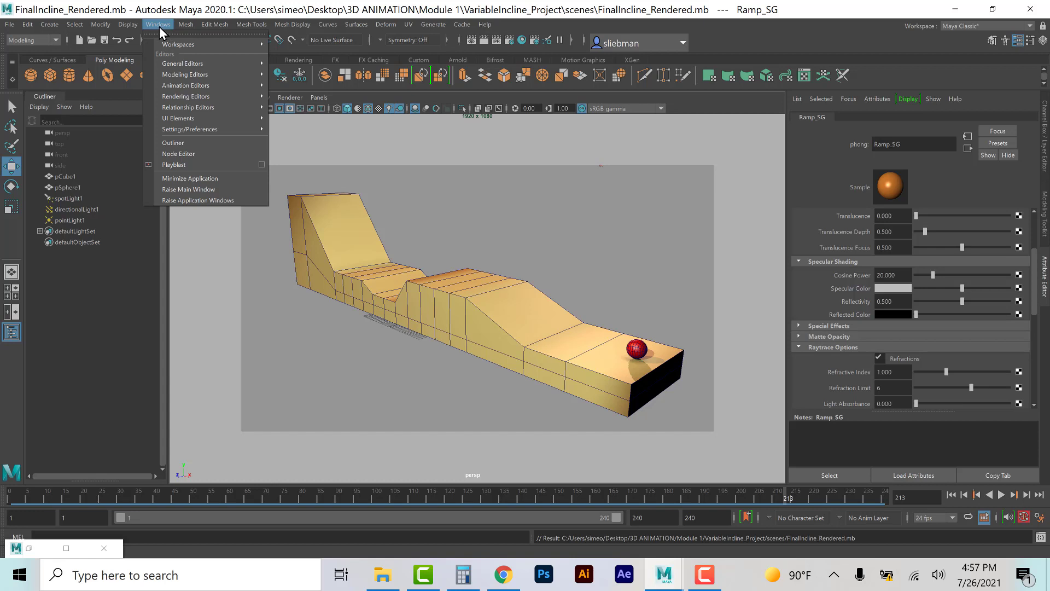
left_click(437, 179)
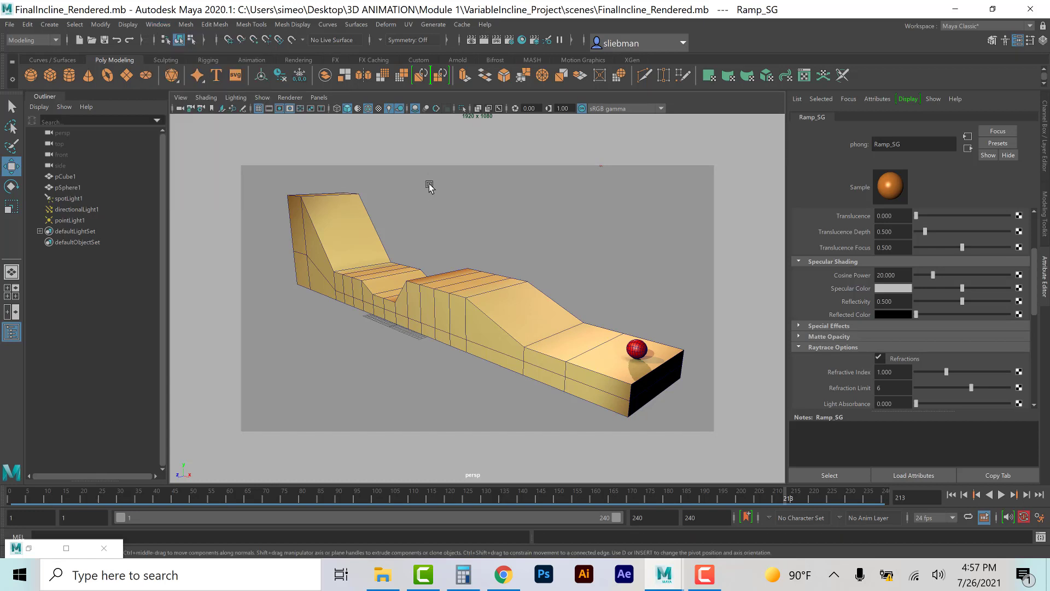
left_click(46, 42)
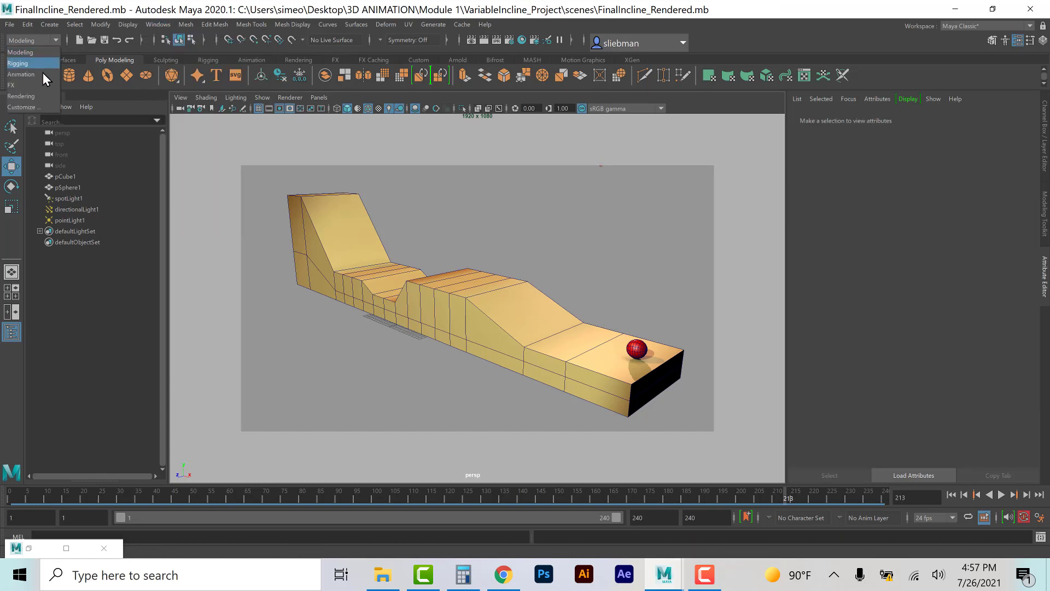
left_click(37, 96)
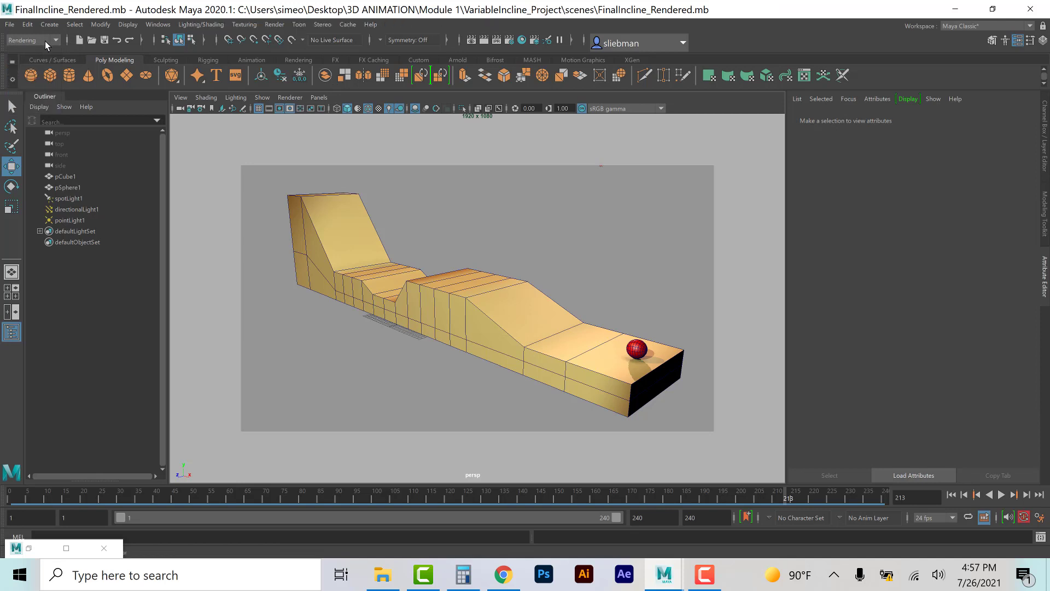
left_click(280, 27)
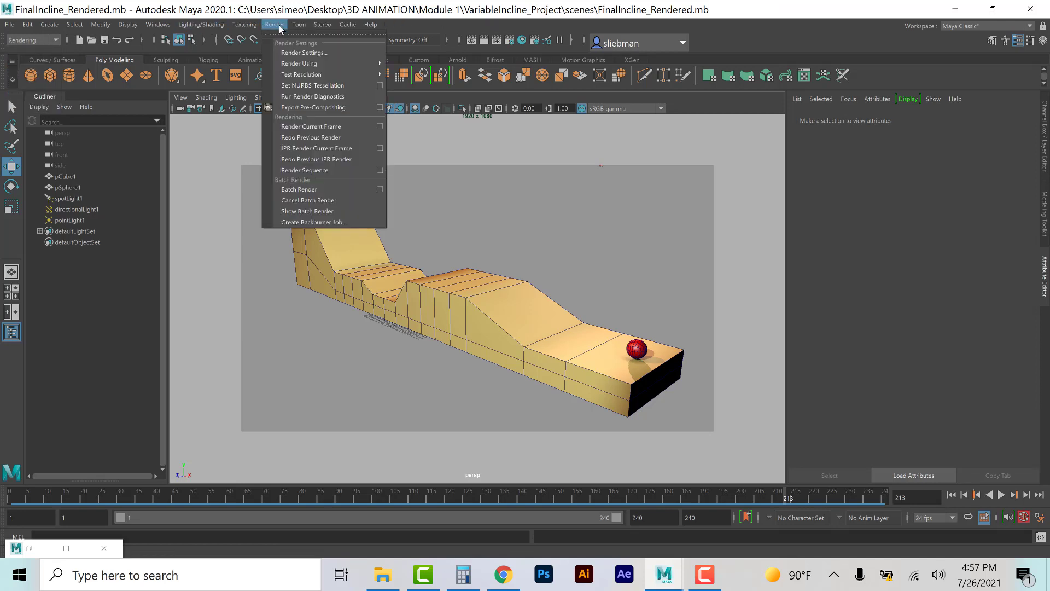
left_click(302, 189)
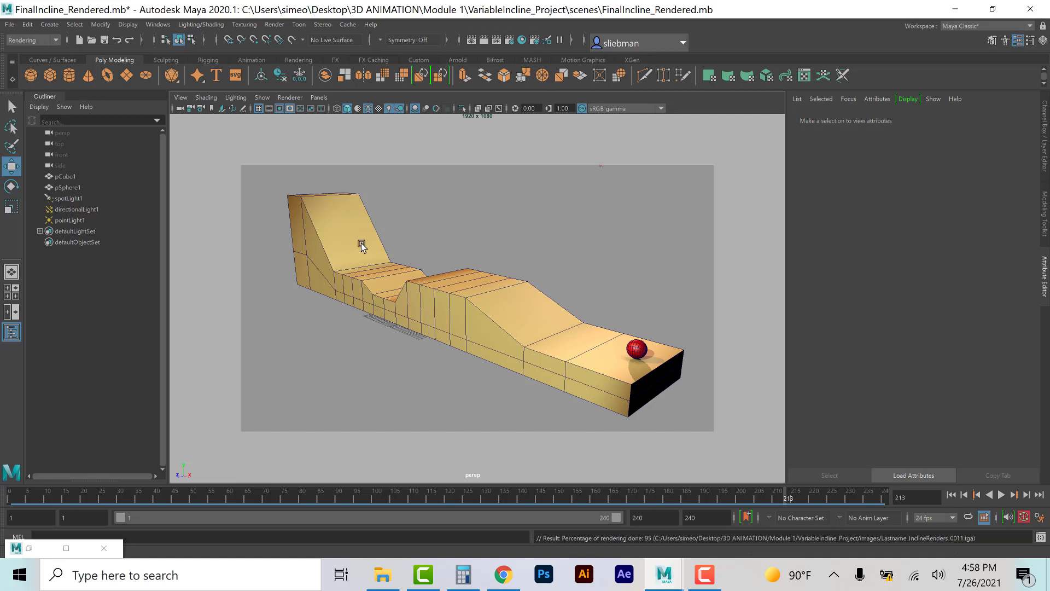
Step: Open the rendered image sequence starting at Lastname_InclineRenders_0001.tga in the sequence viewer and compare its alpha and colour views
left_click(10, 27)
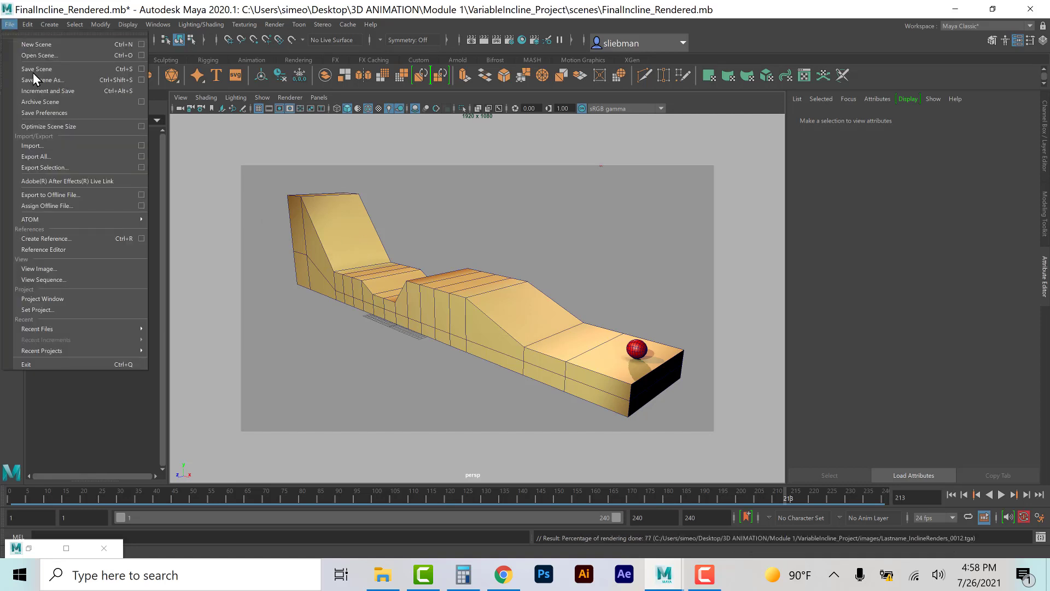
left_click(66, 281)
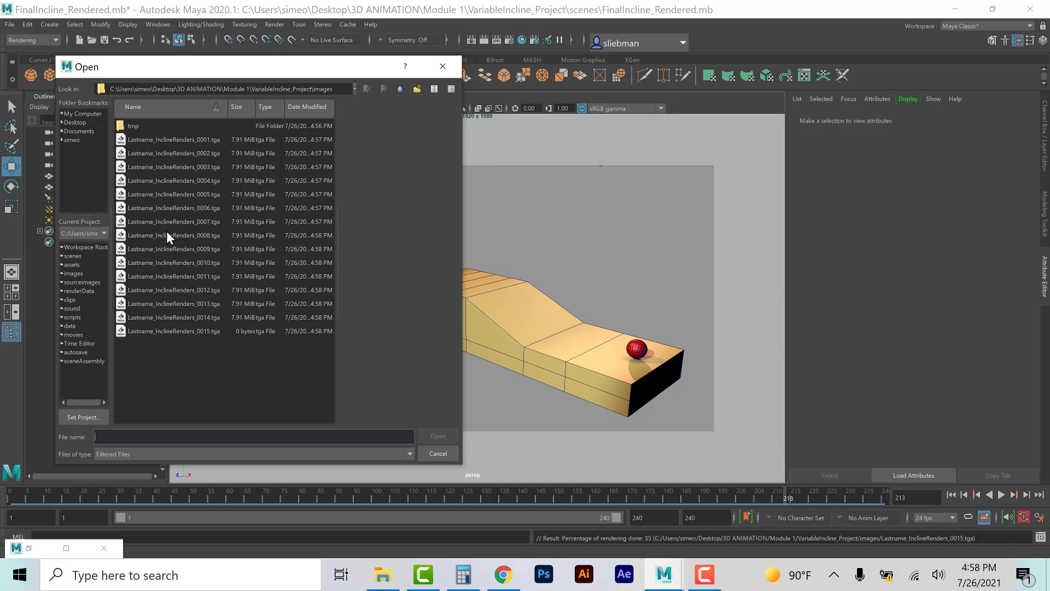
left_click(145, 139)
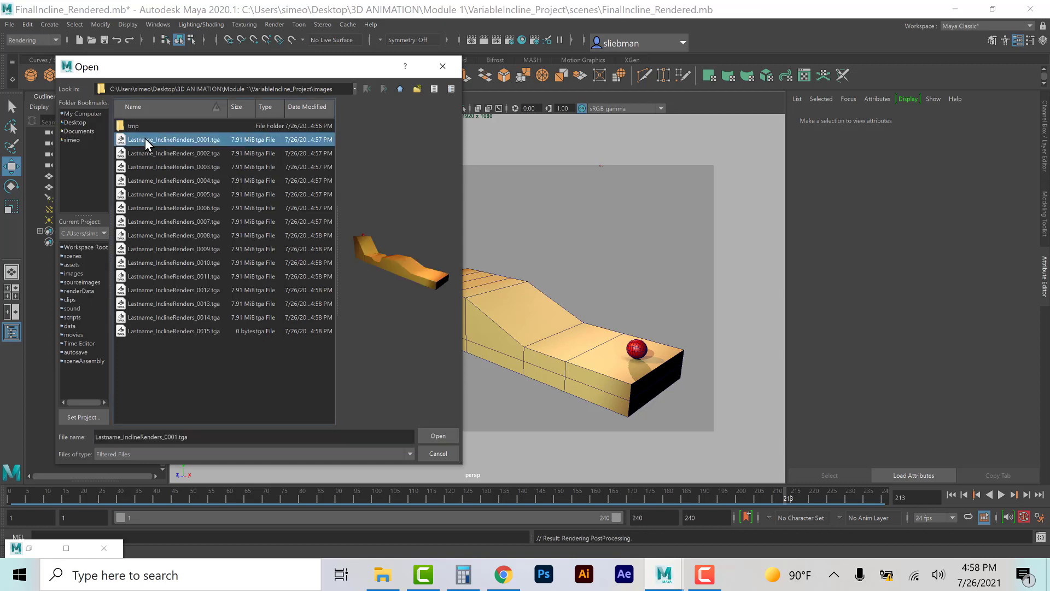
left_click(436, 438)
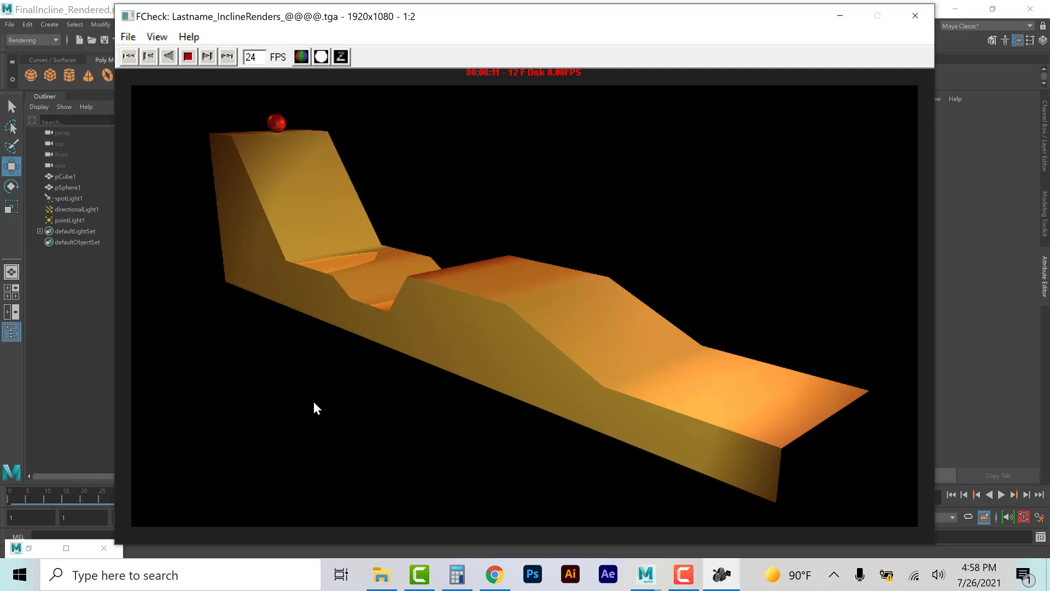
left_click(321, 57)
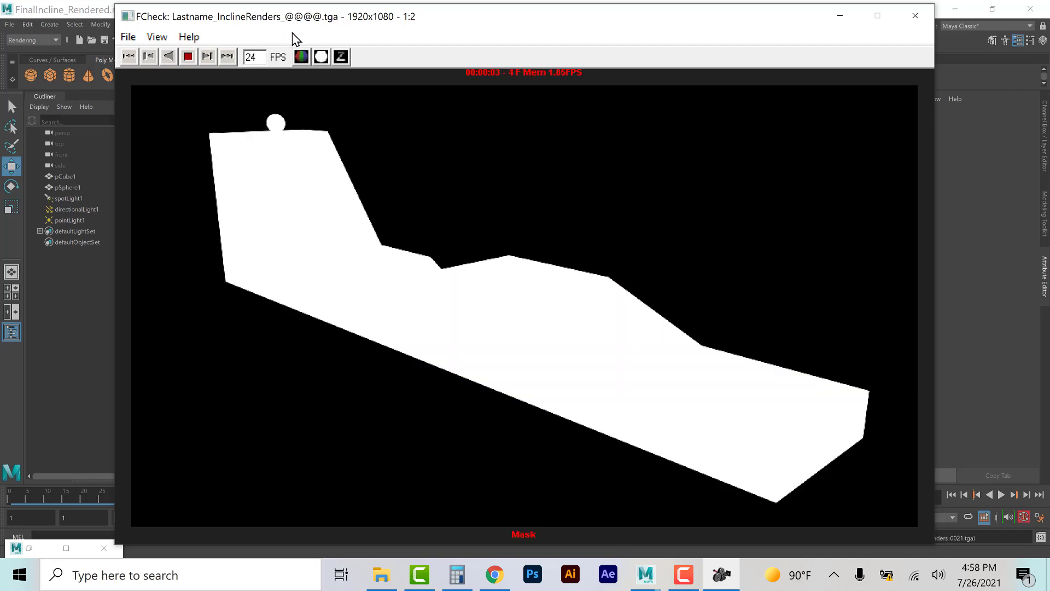
left_click(301, 56)
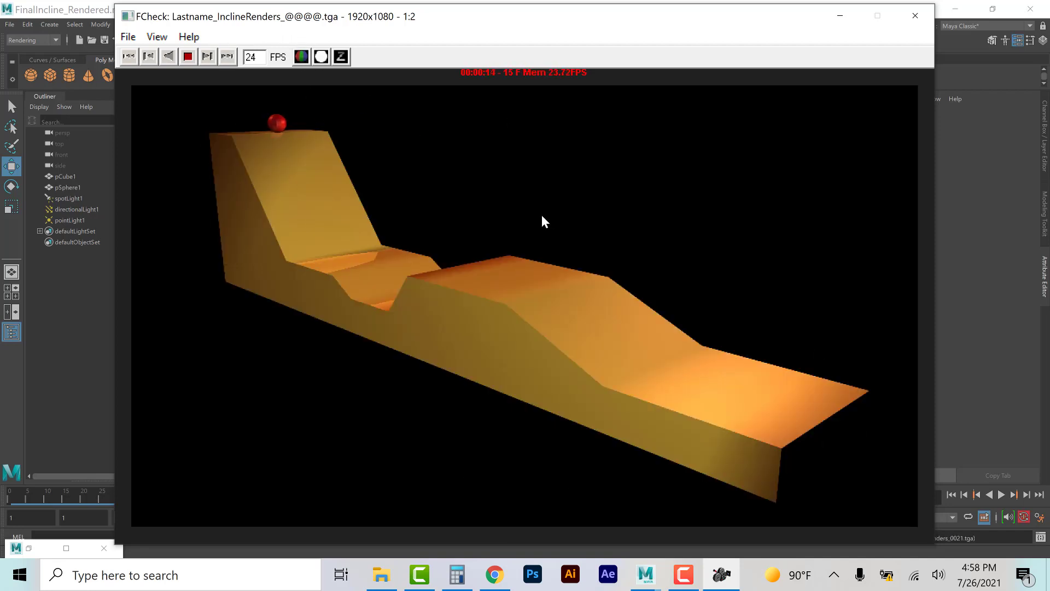
Step: Load the sequence from Lastname_InclineRenders_0001 as an animation in FCheck to play it, then close the viewer
left_click(128, 37)
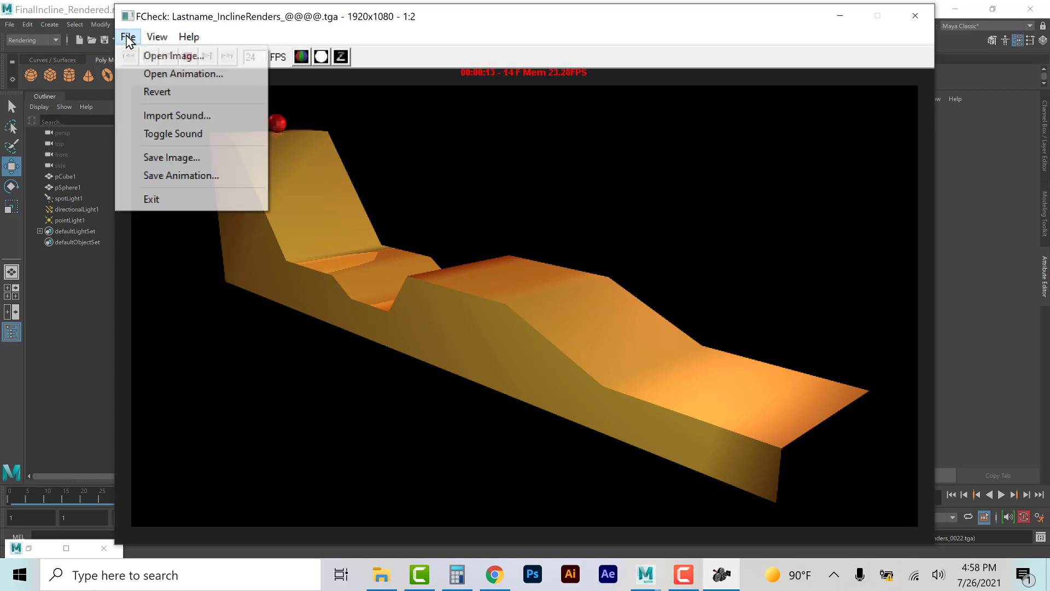
left_click(159, 74)
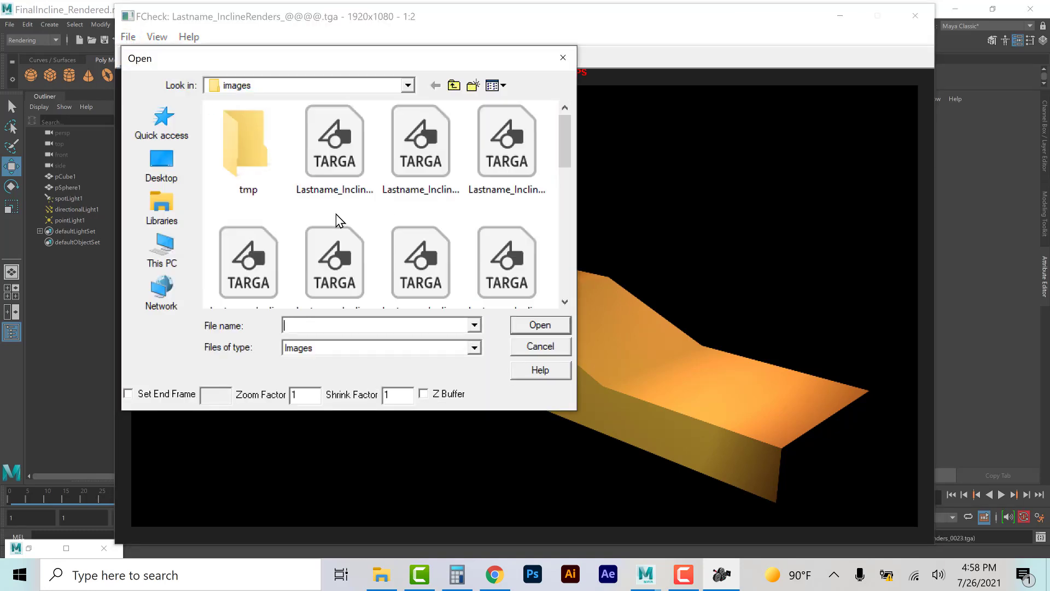
left_click(339, 169)
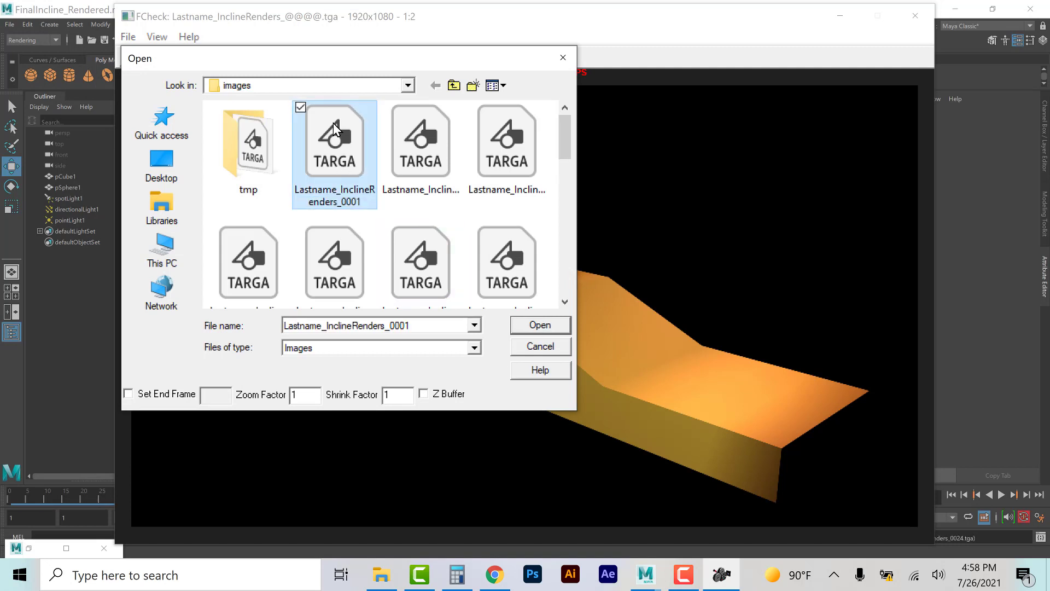
left_click(540, 325)
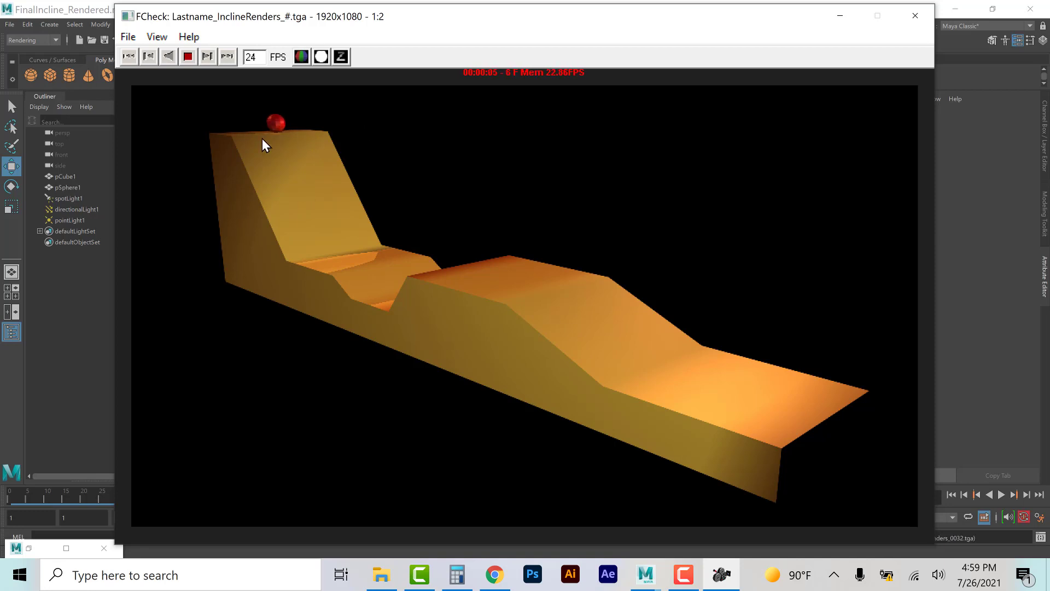
left_click(916, 14)
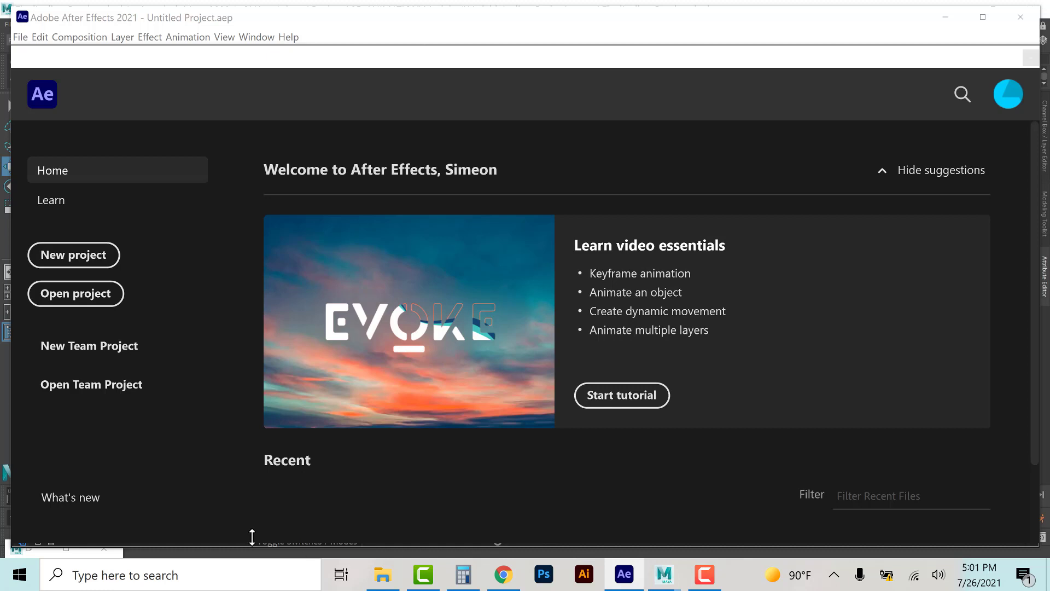
Step: Switch to After Effects, start a new project and browse the import dialog to the VariableIncline_Project images folder
left_click(65, 256)
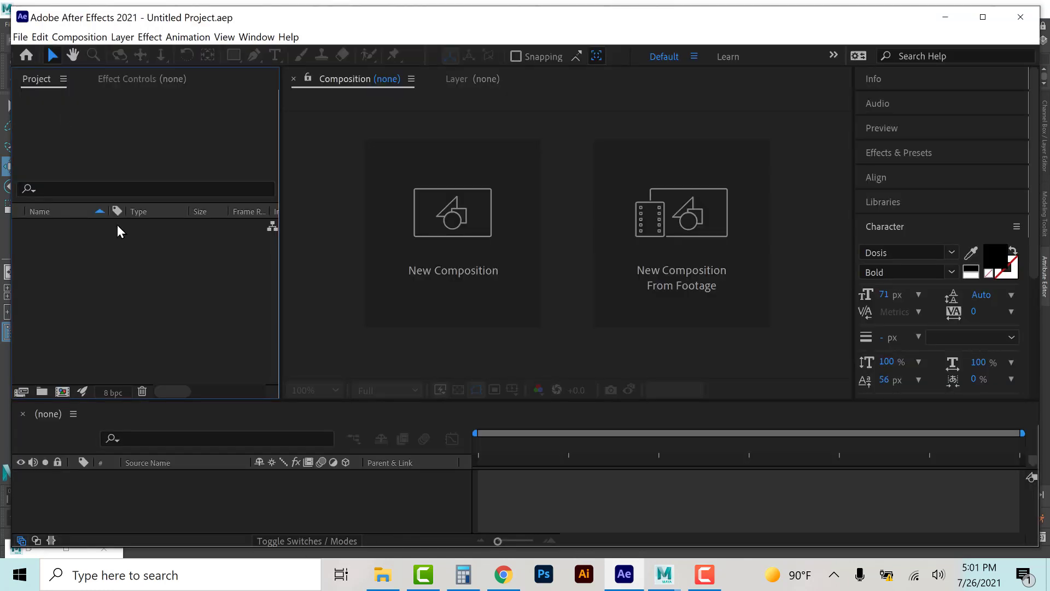
left_click(19, 37)
mouse_move(62, 228)
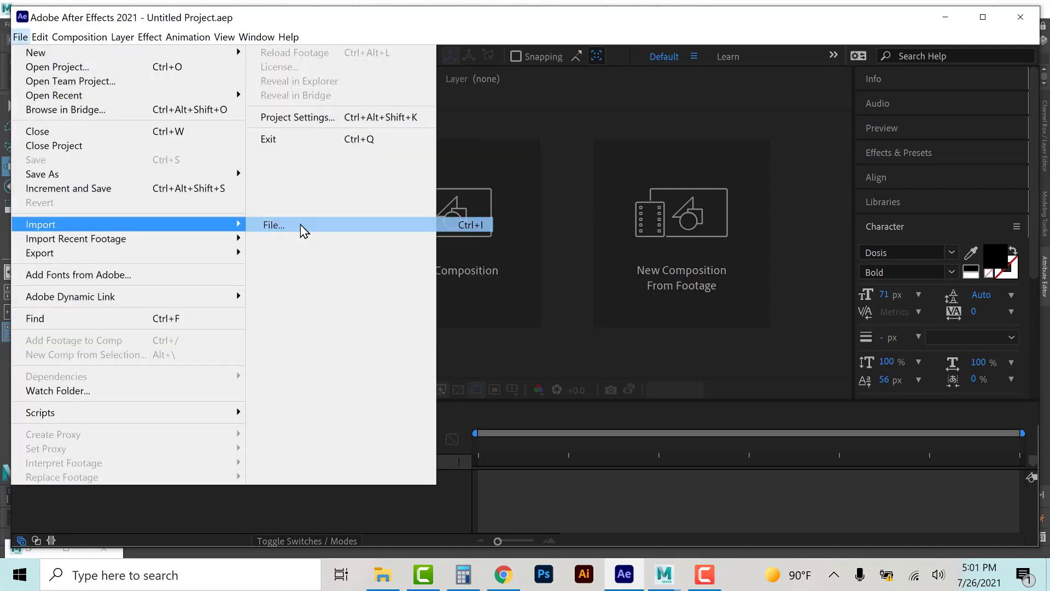
left_click(300, 225)
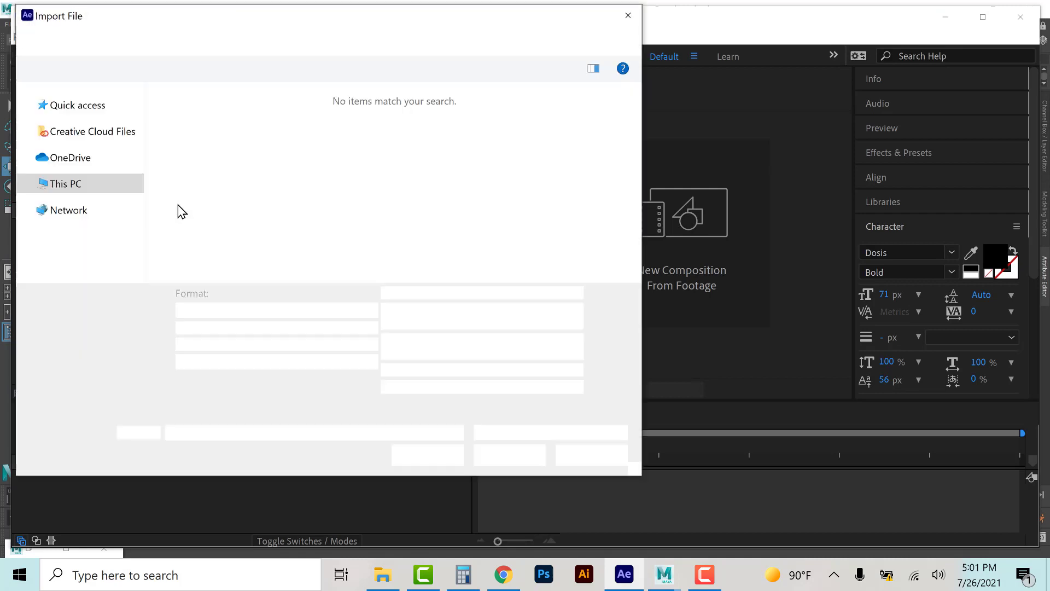
left_click(148, 43)
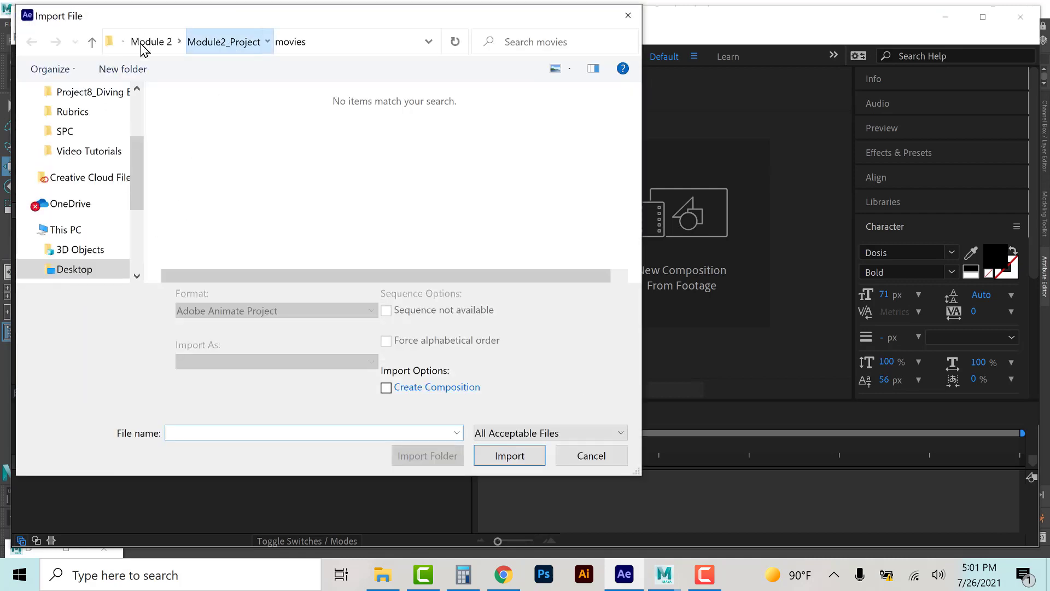
left_click(150, 43)
left_click(216, 119)
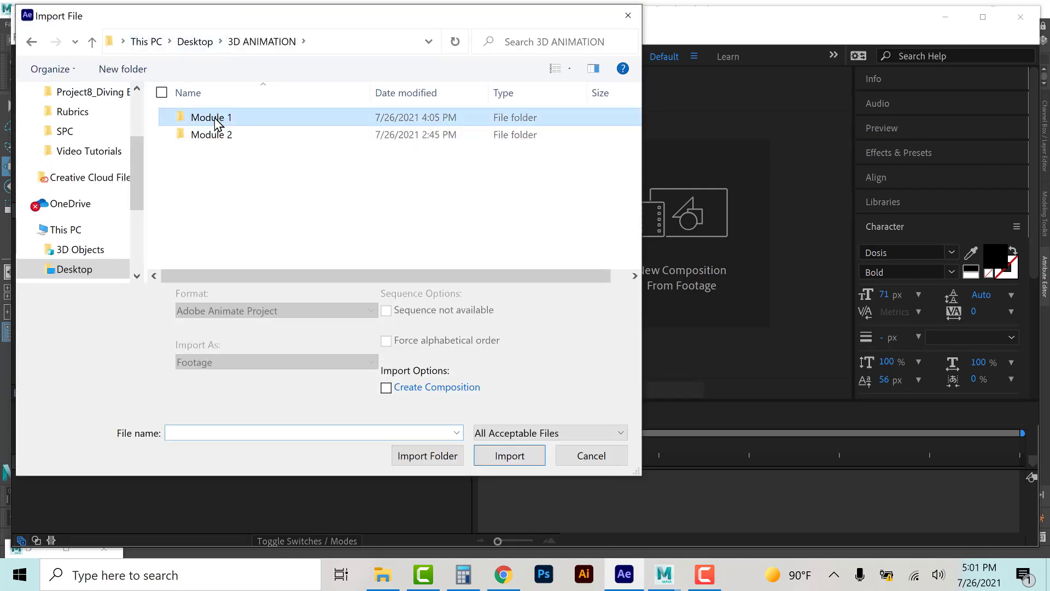
double_click(216, 119)
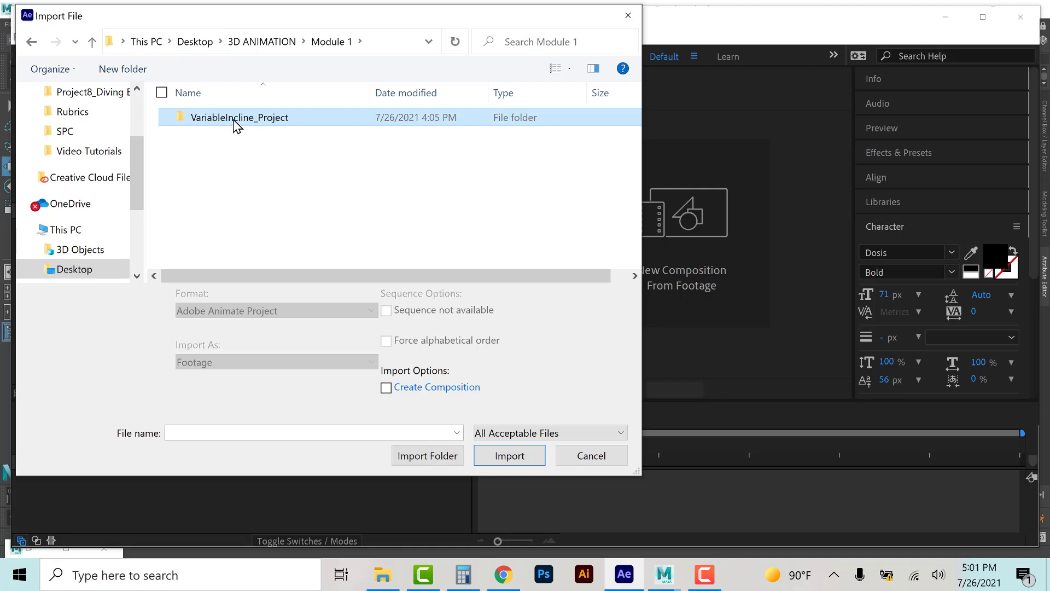
double_click(235, 123)
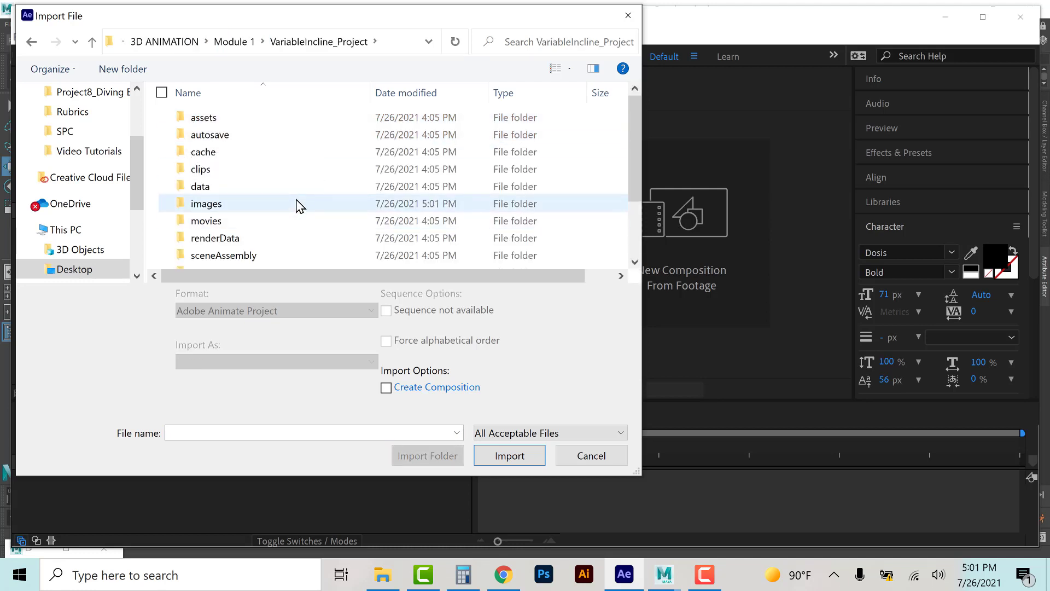
scroll(298, 206, "down", 2)
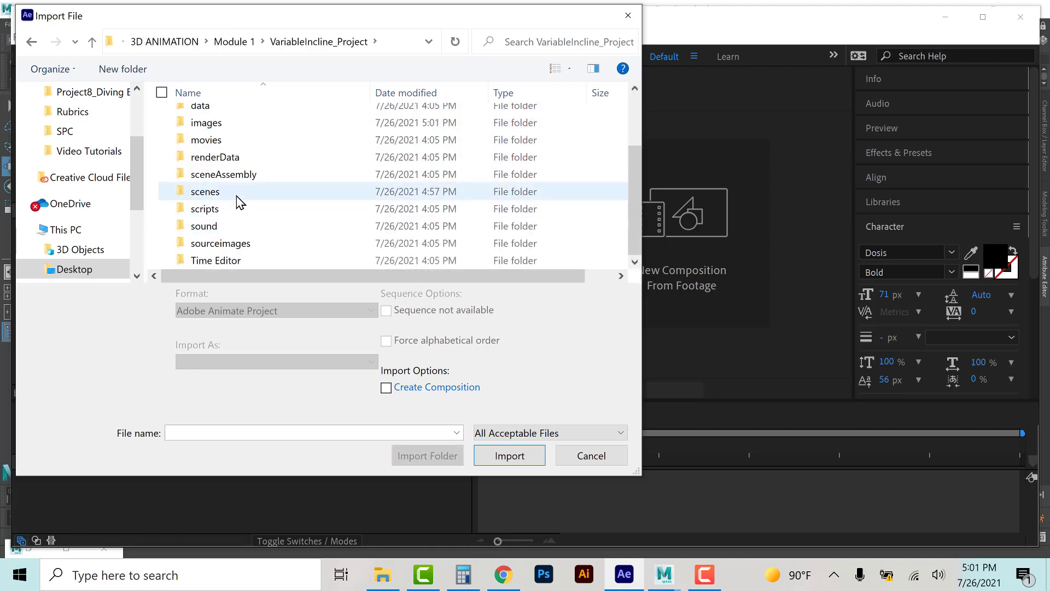
left_click(220, 129)
scroll(219, 134, "up", 2)
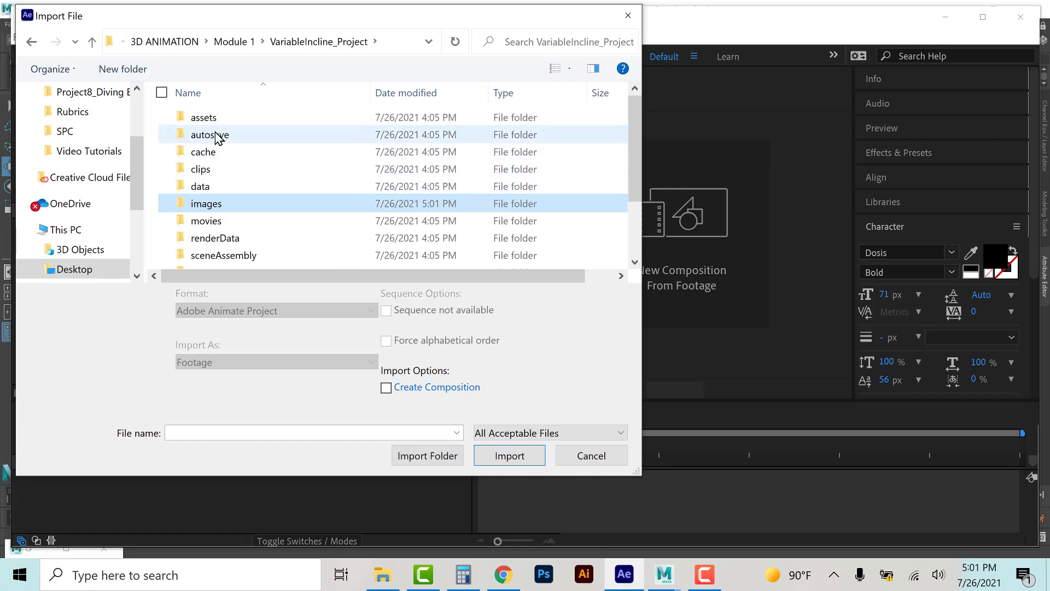
double_click(207, 203)
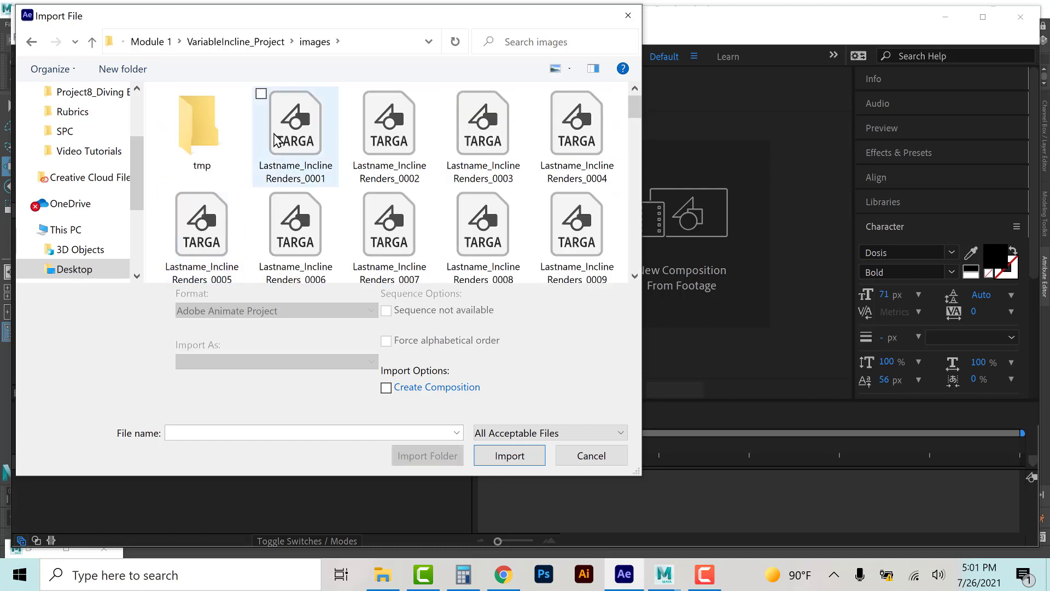
Step: Import Lastname_InclineRenders_0001 as a Targa sequence, accepting the default alpha interpretation
left_click(281, 141)
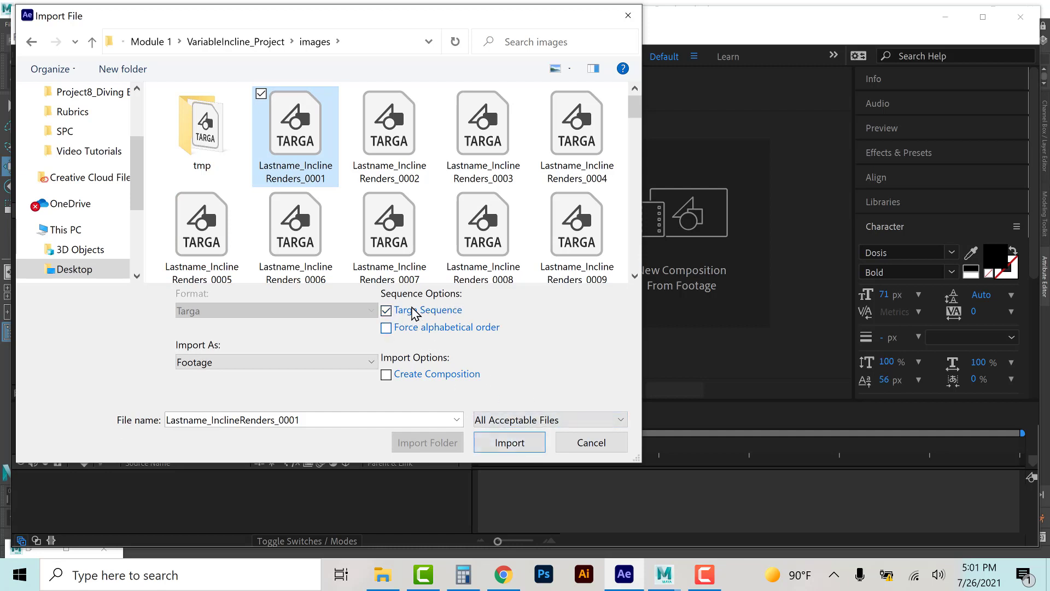
left_click(506, 443)
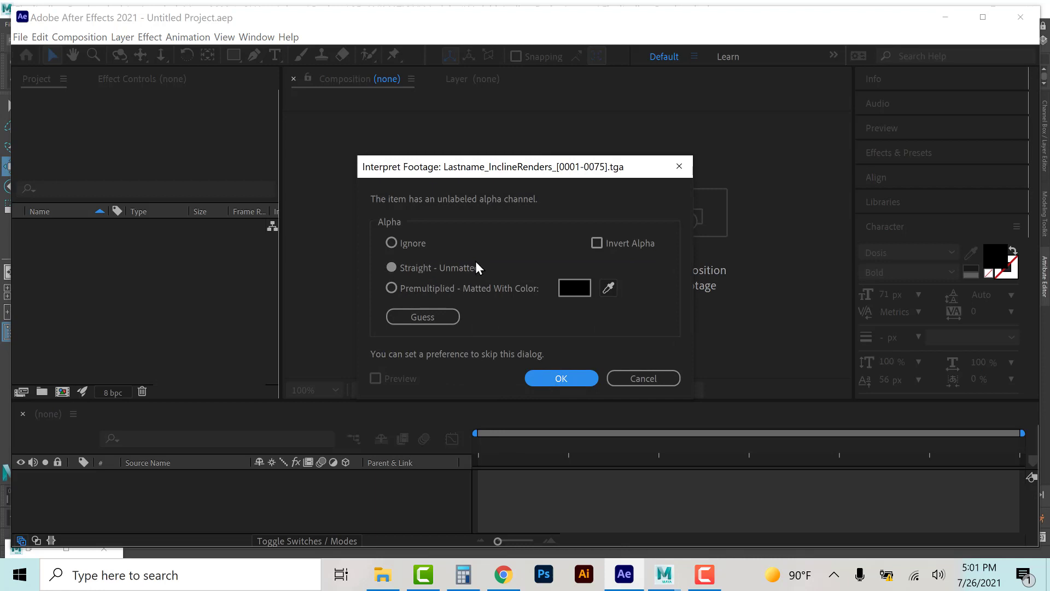
left_click(559, 378)
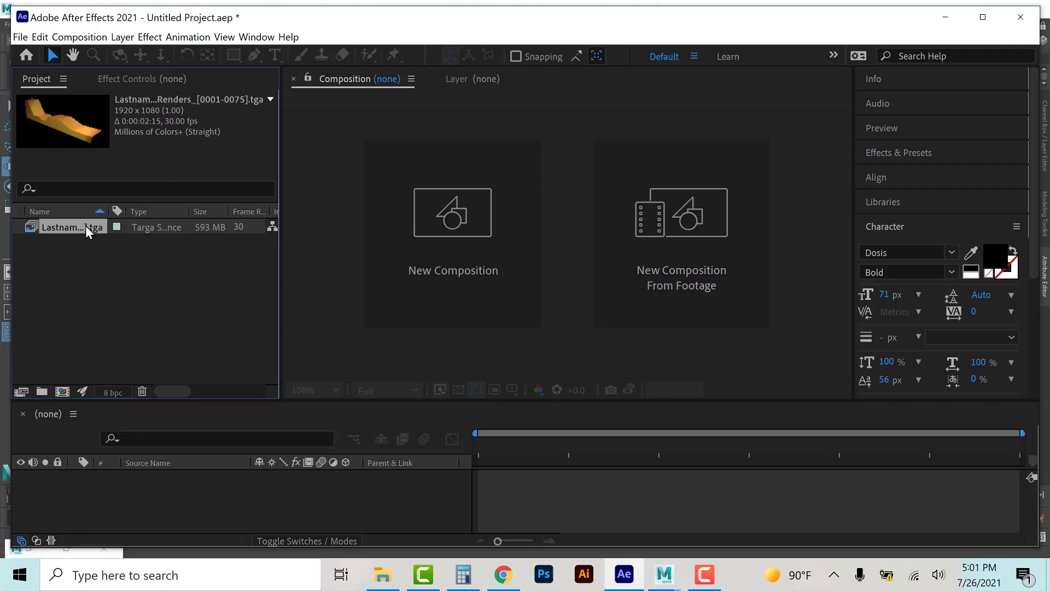
Step: Create a composition from the imported render sequence and scrub to its end
left_click_drag(83, 225, 94, 493)
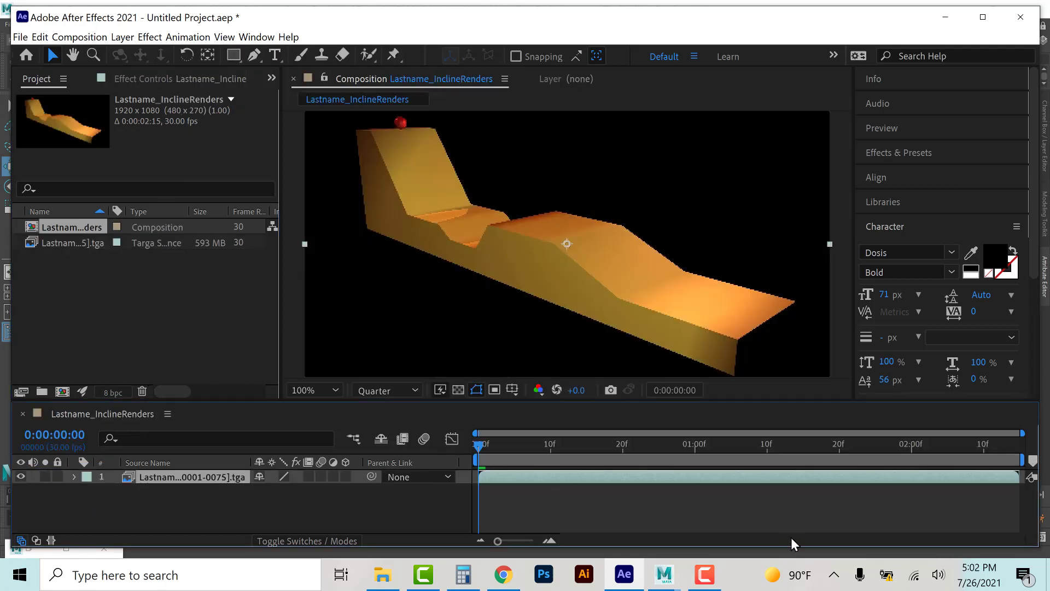
left_click_drag(911, 447, 1023, 432)
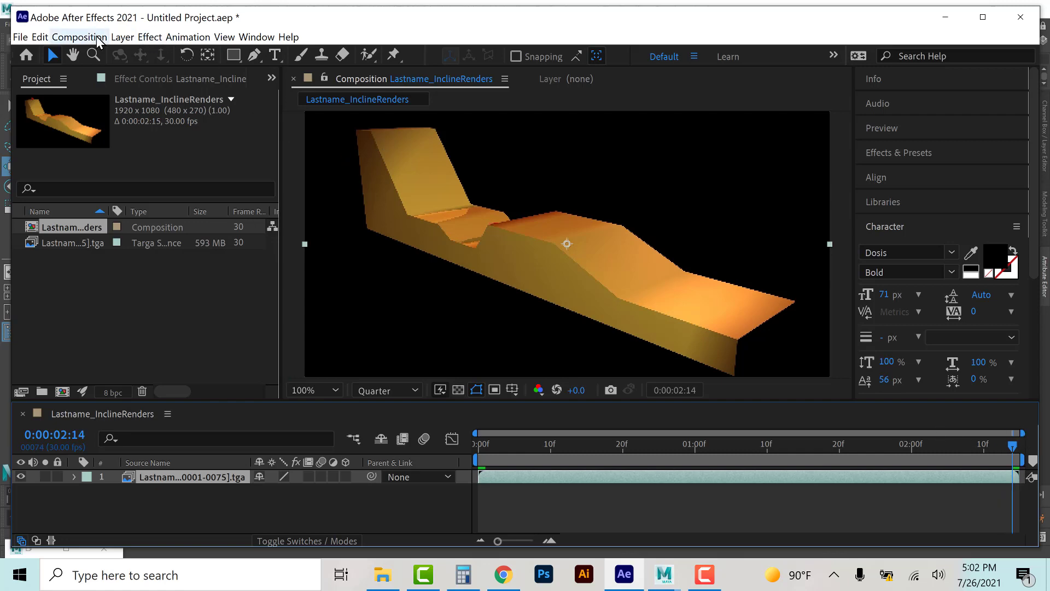
Step: Open the composition settings and set the frame rate to 24 frames per second
left_click(79, 37)
left_click(103, 70)
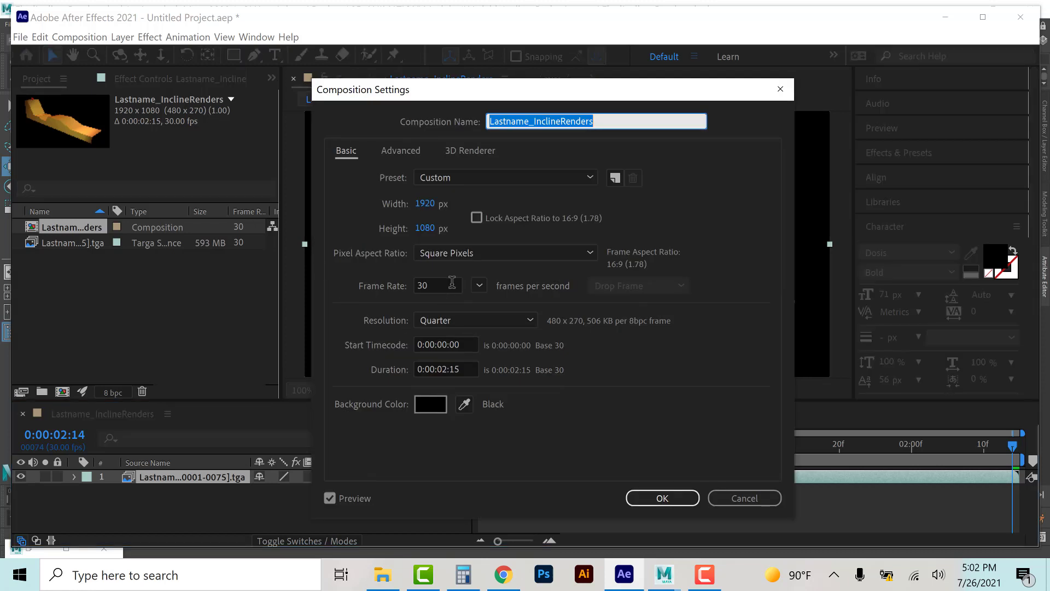
left_click(458, 286)
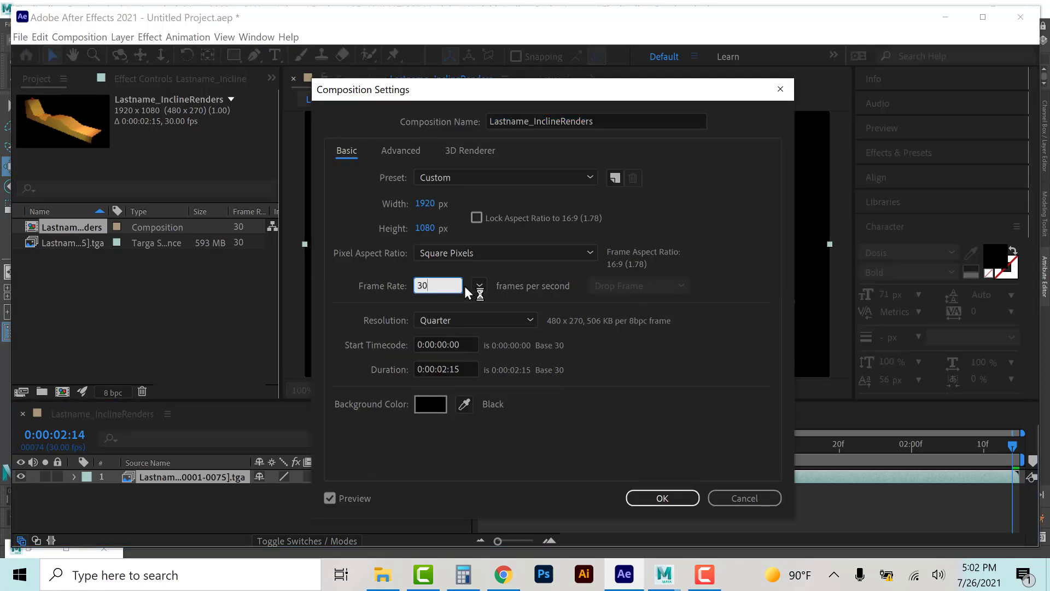
left_click(479, 286)
left_click(504, 374)
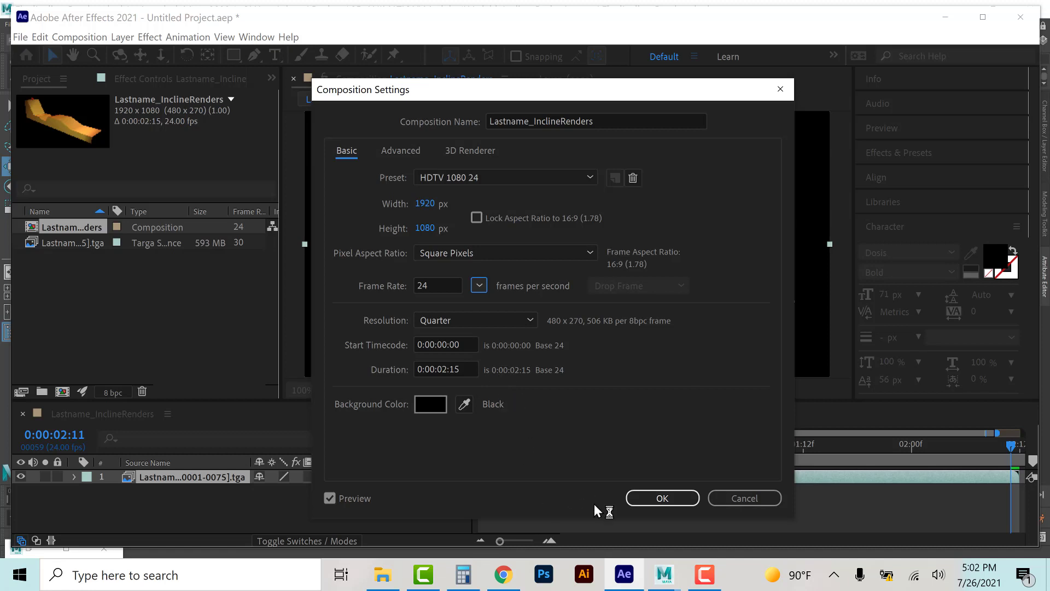
Step: Check the ongoing render progress in Maya, then return to After Effects
left_click(665, 574)
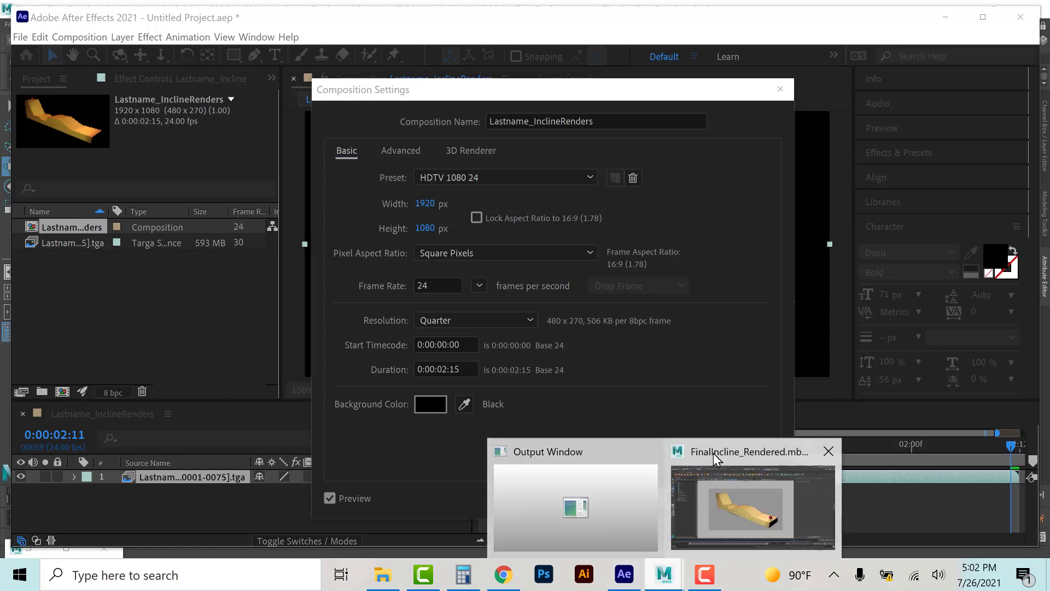
left_click(714, 453)
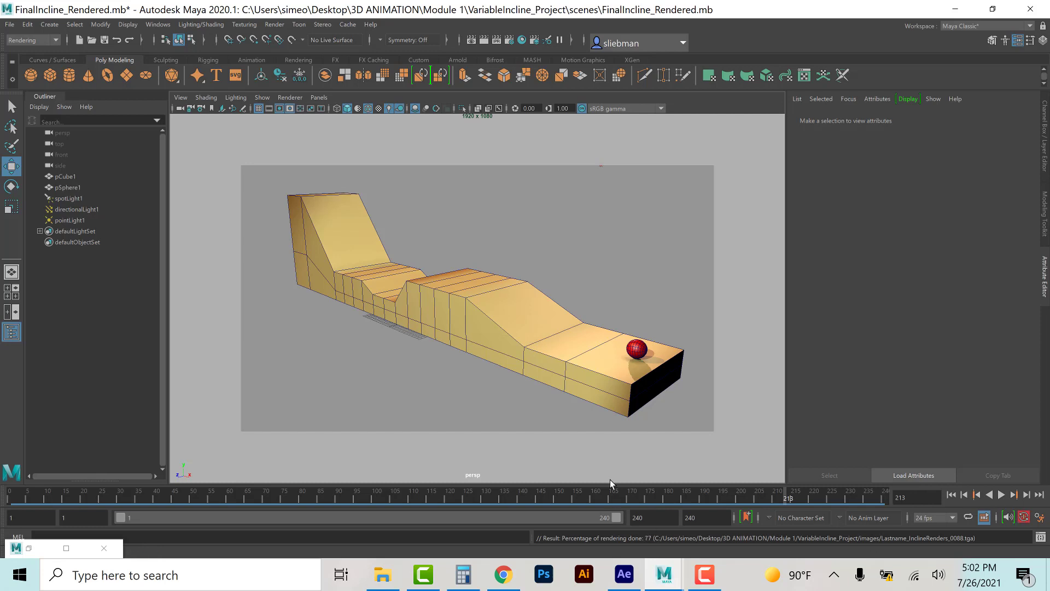
left_click(623, 584)
Step: Set the composition duration to 0:00:10:00 and confirm the composition settings
left_click(447, 366)
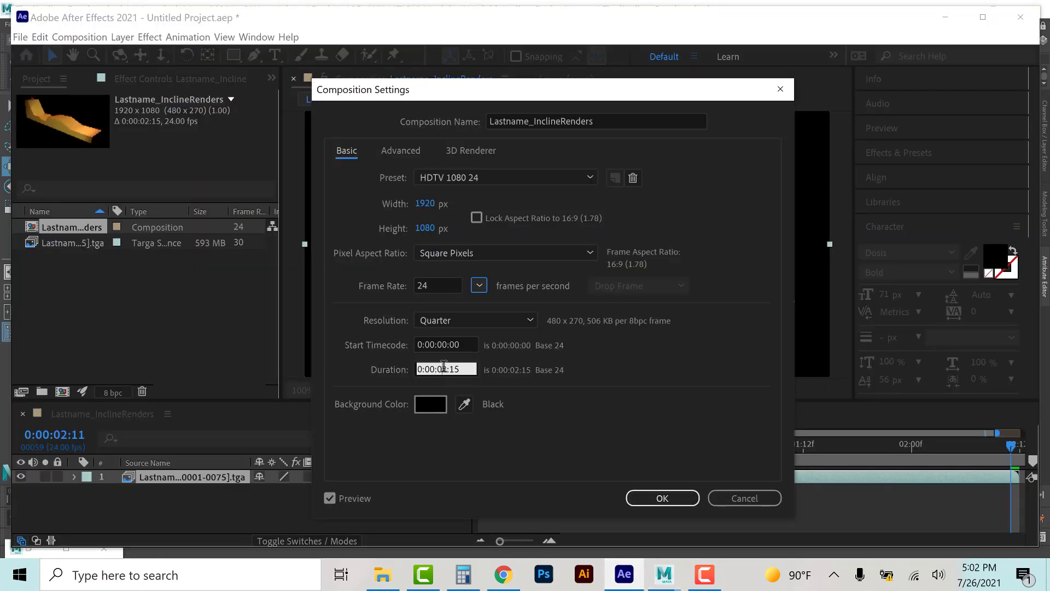
left_click_drag(445, 366, 438, 367)
double_click(444, 367)
type("10")
double_click(455, 368)
type("00")
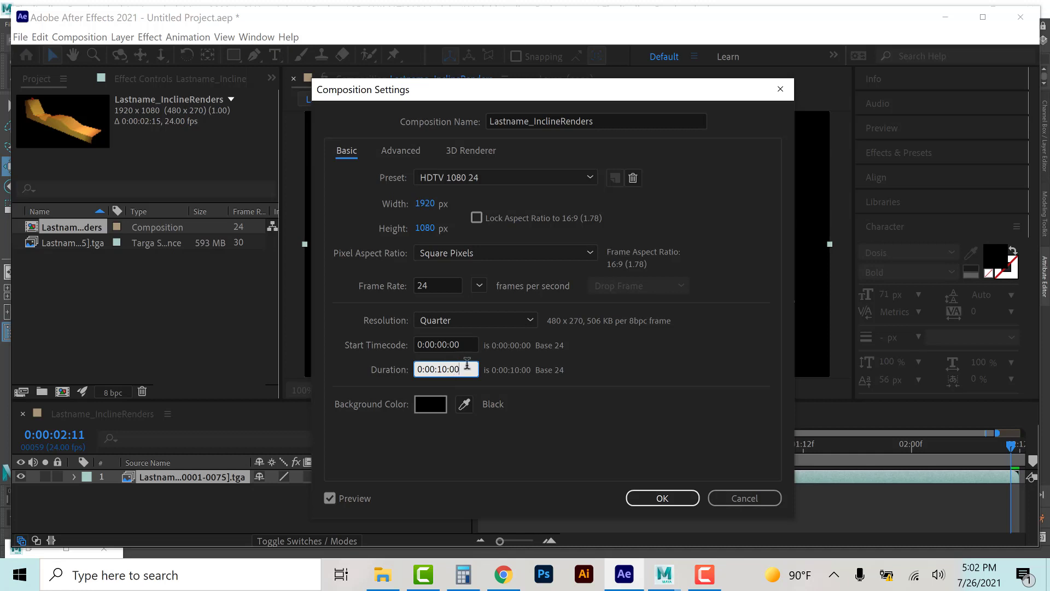
left_click(676, 490)
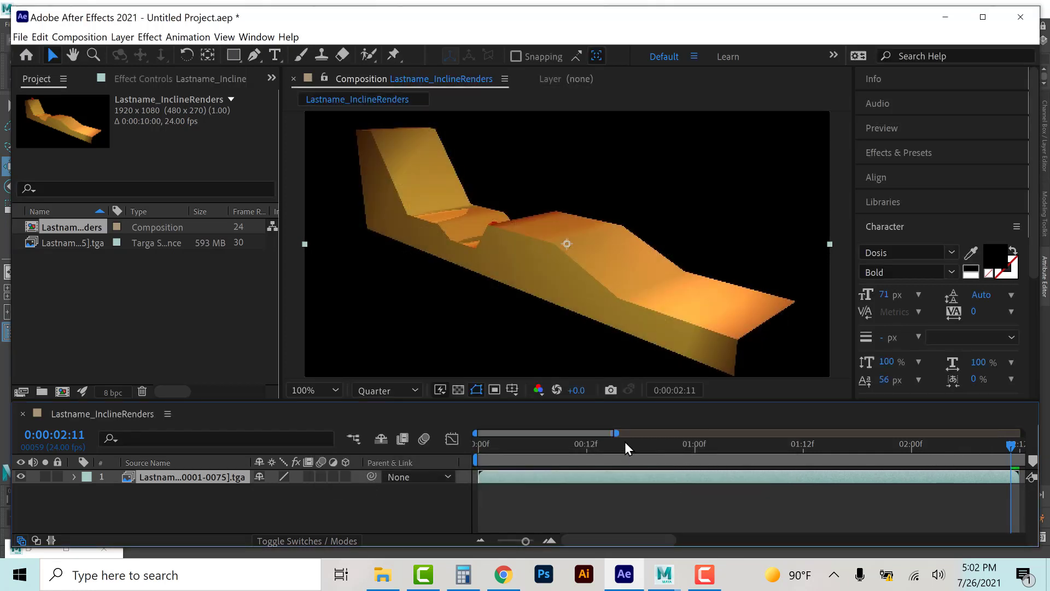
Step: Scrub through the composition timeline to preview the ball's motion
left_click_drag(616, 433, 1023, 433)
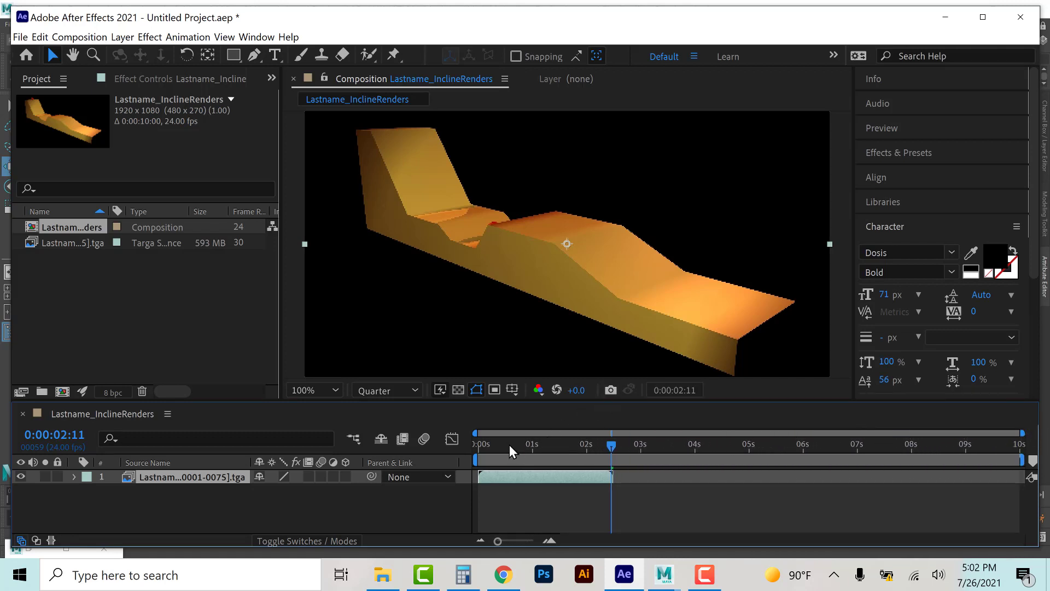
left_click(550, 445)
left_click(570, 445)
left_click_drag(590, 445, 593, 445)
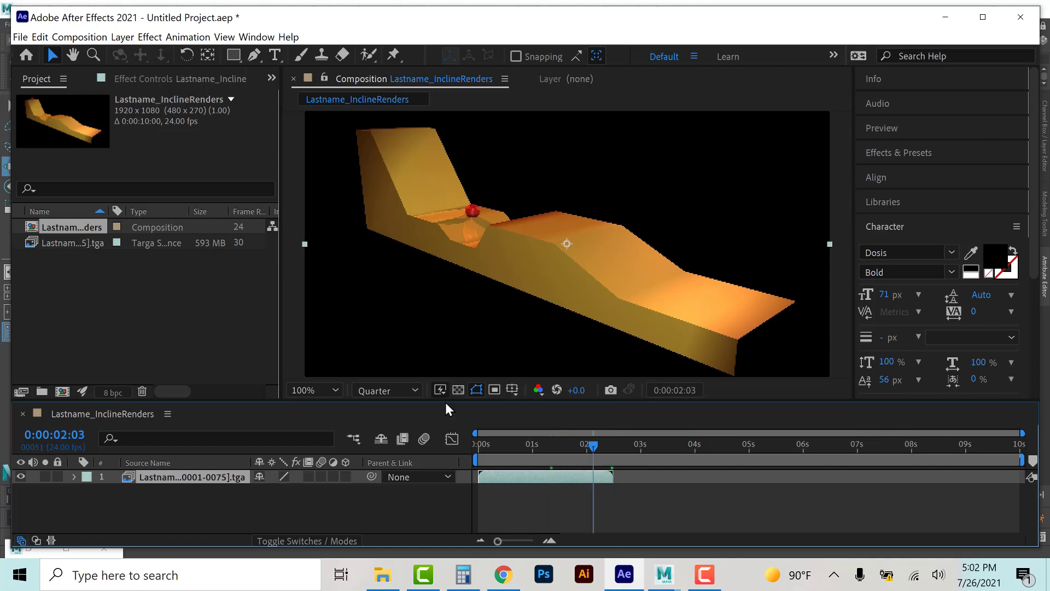
Step: Reload the Targa sequence footage and extend the footage layer's end to the last newly rendered frame
left_click(99, 242)
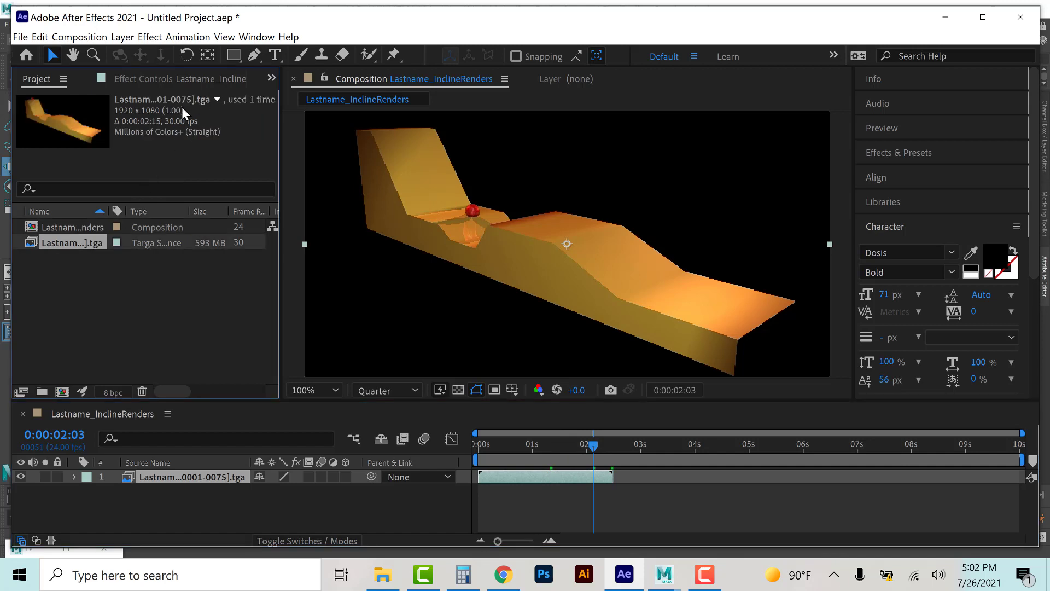
right_click(55, 244)
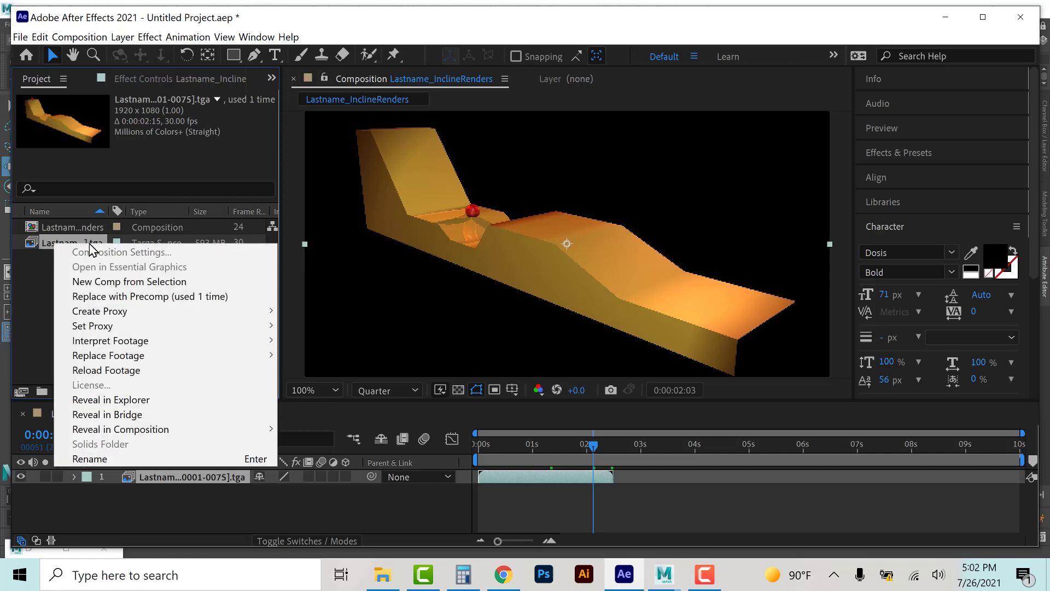
left_click(101, 371)
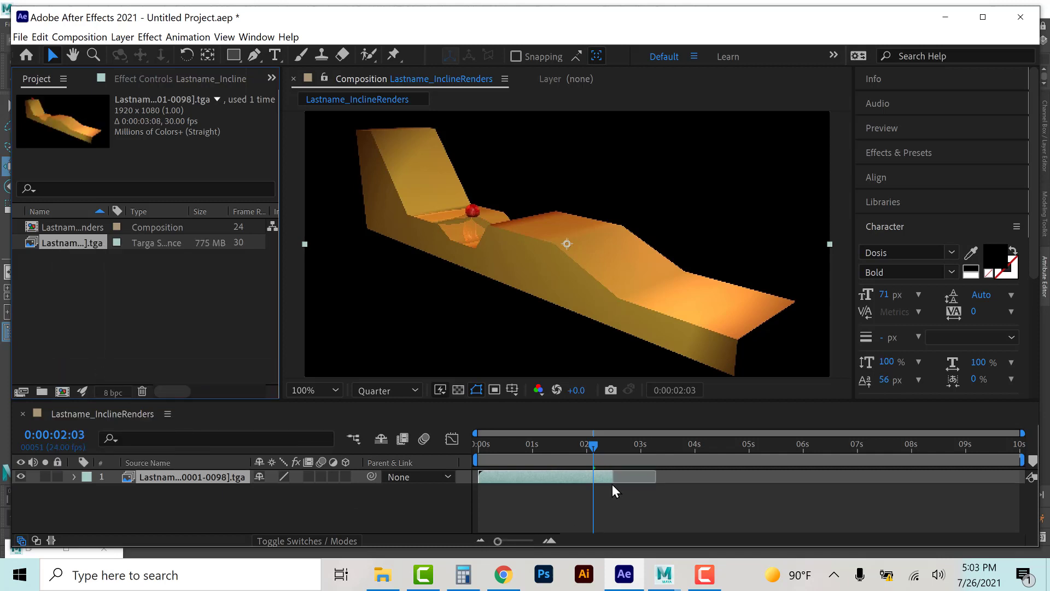
left_click_drag(613, 475, 673, 480)
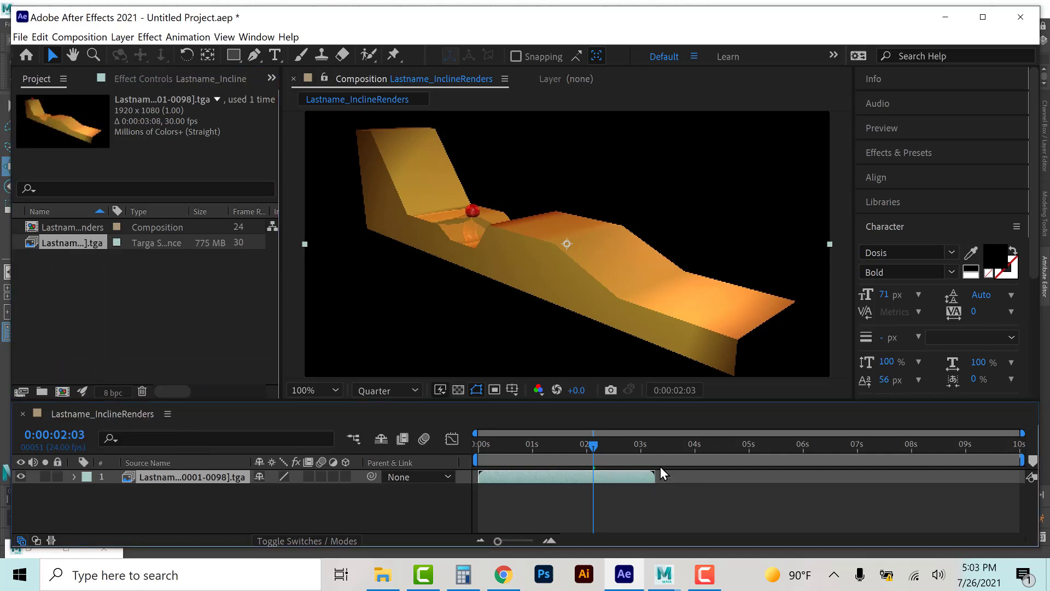
left_click(645, 446)
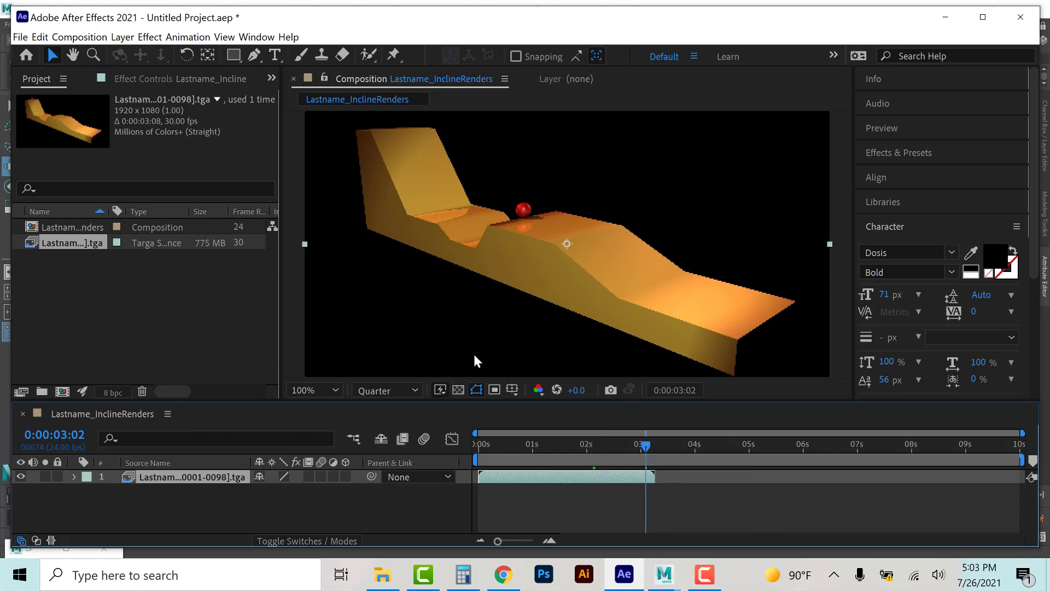
left_click(459, 389)
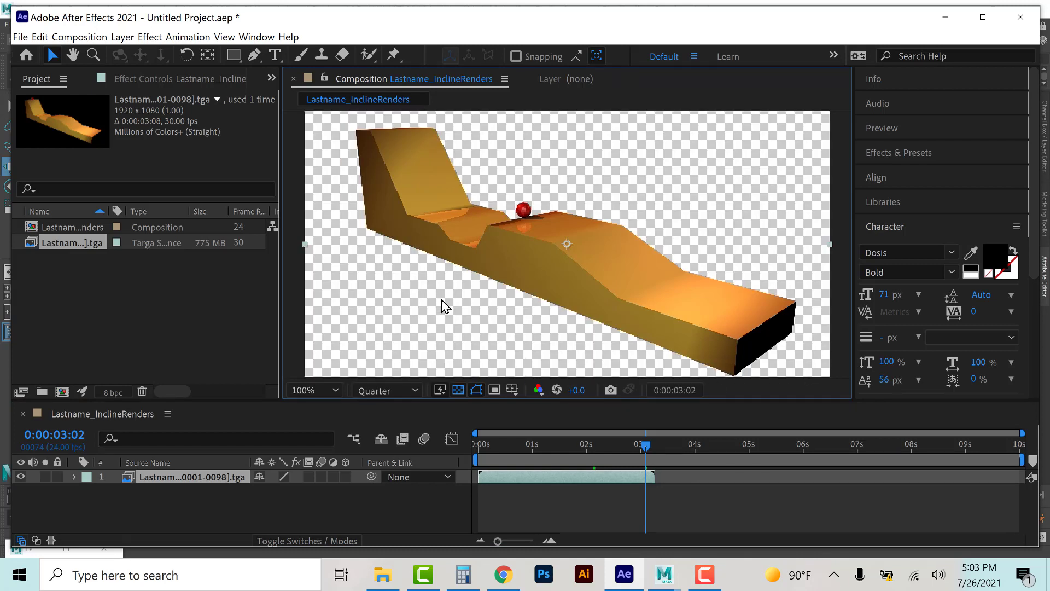
left_click(458, 390)
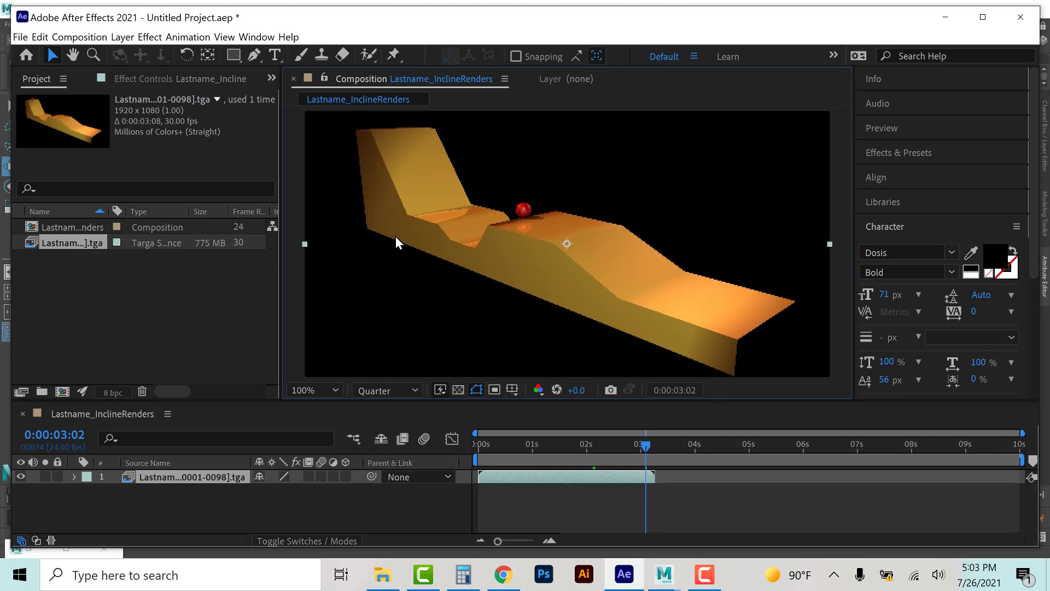
Step: Create a new gray solid layer and move it below the render footage layer as a background
left_click(121, 37)
mouse_move(137, 52)
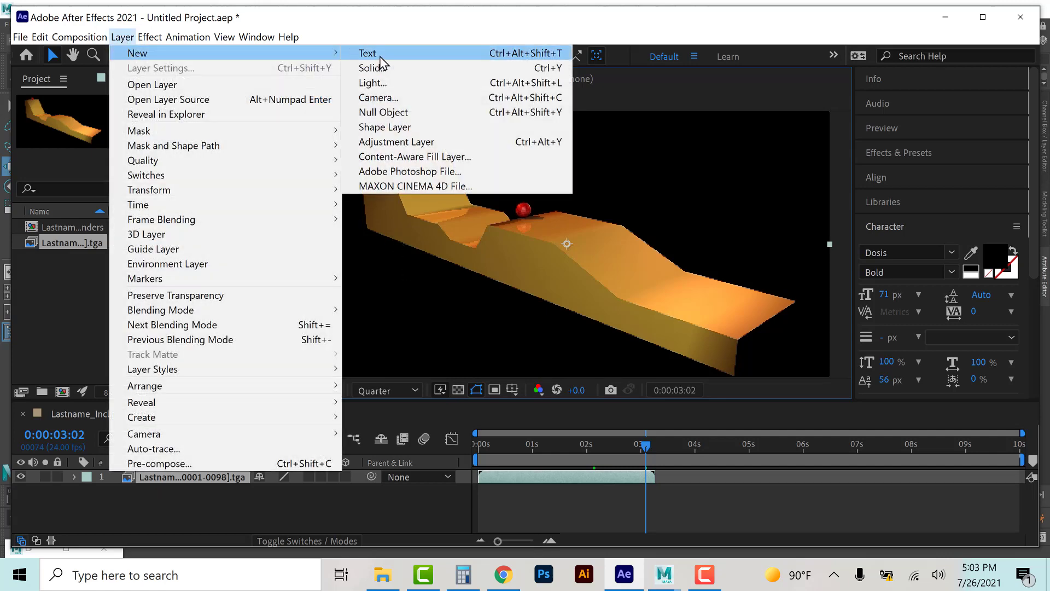
left_click(368, 68)
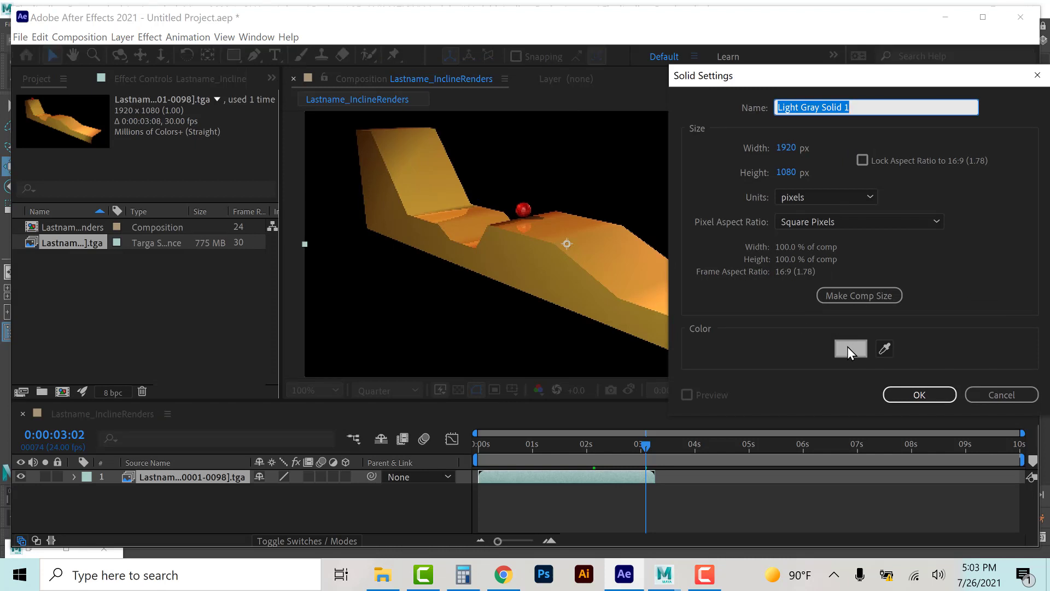
left_click(849, 347)
left_click(328, 264)
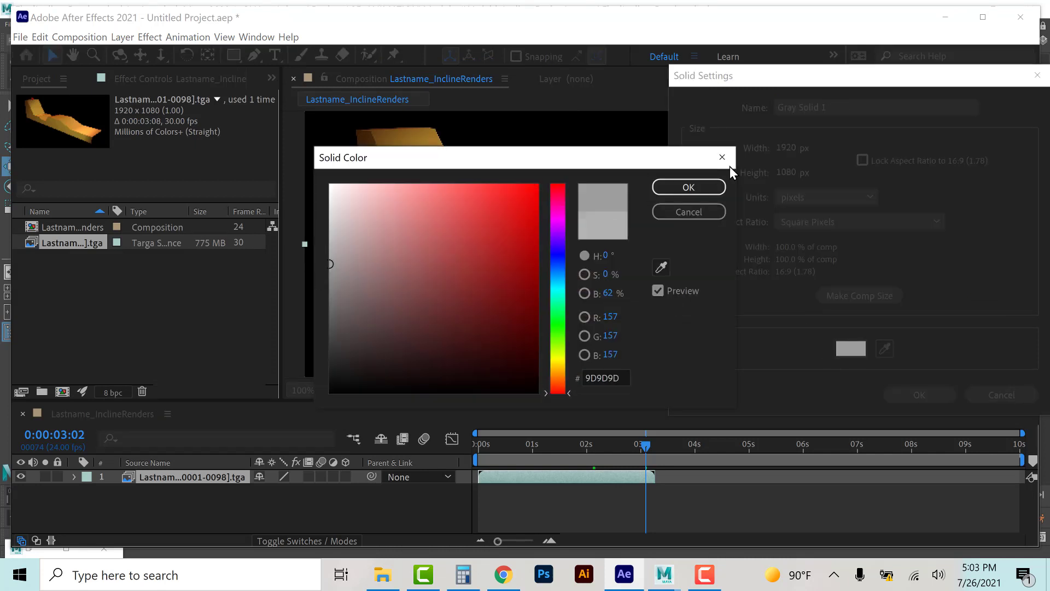
left_click(691, 189)
left_click(920, 394)
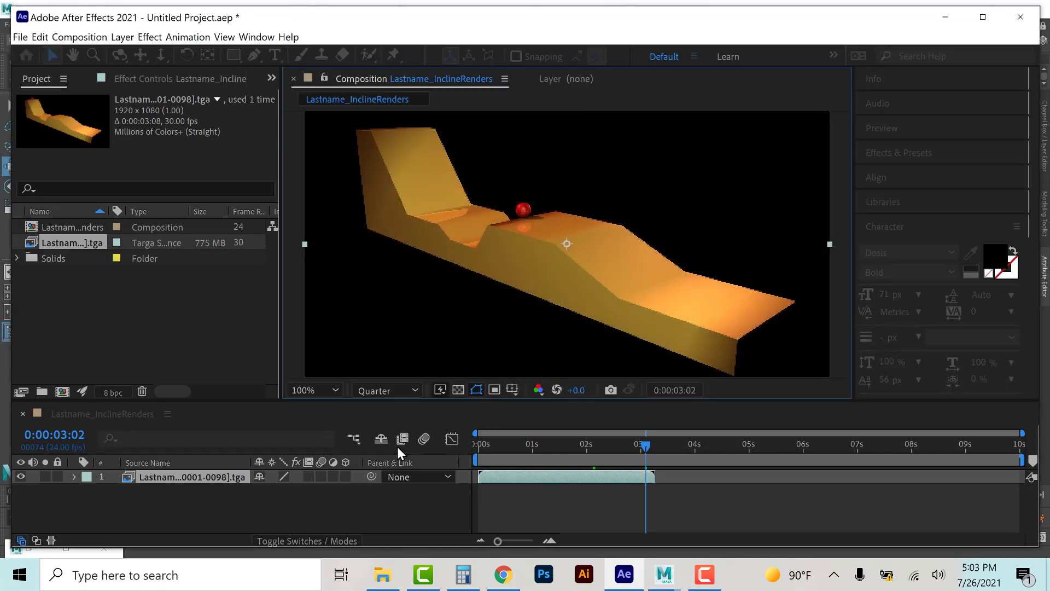
left_click_drag(145, 477, 154, 510)
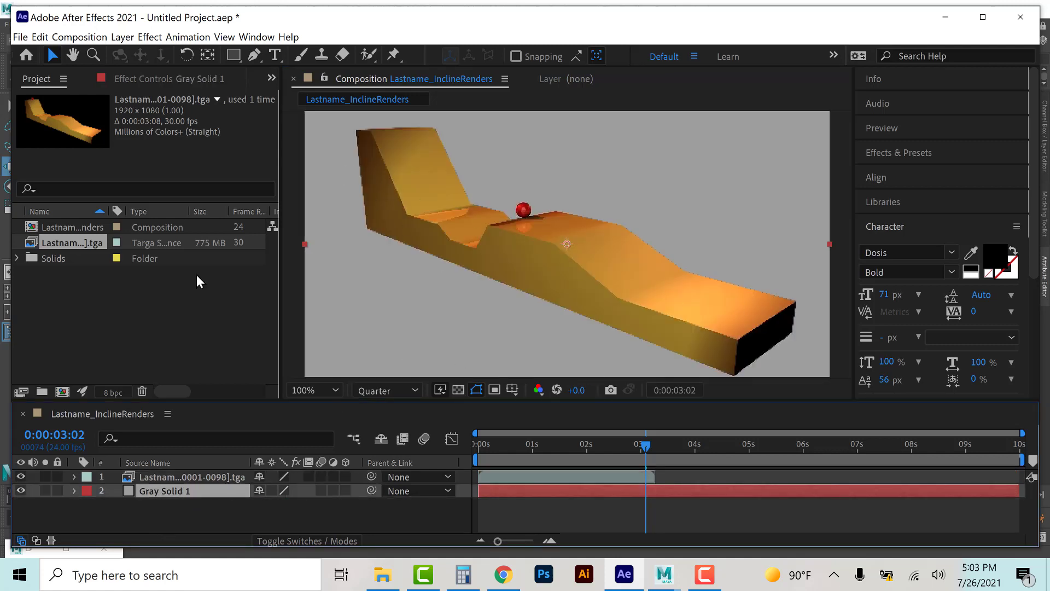
Step: Add a text layer in the lower left of the viewer reading Lastname_Assignment 1_3
left_click(274, 54)
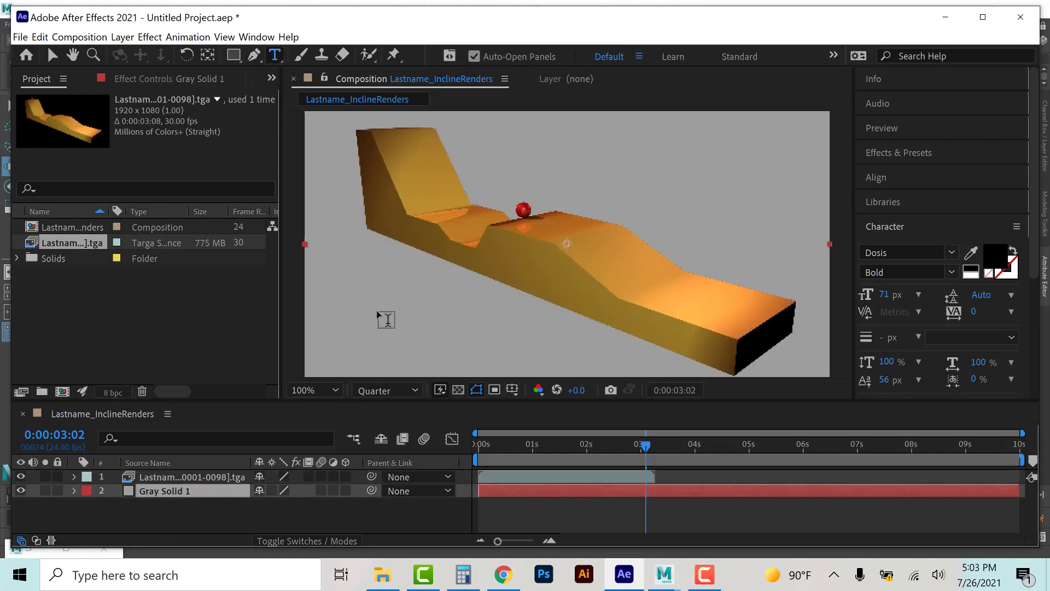
left_click(565, 346)
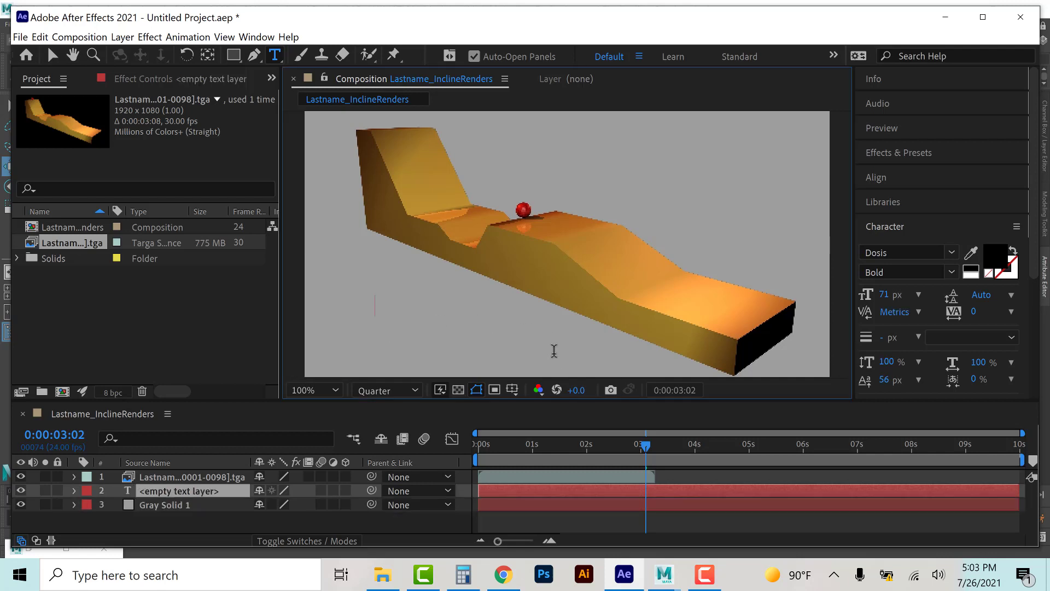
type("Lastname")
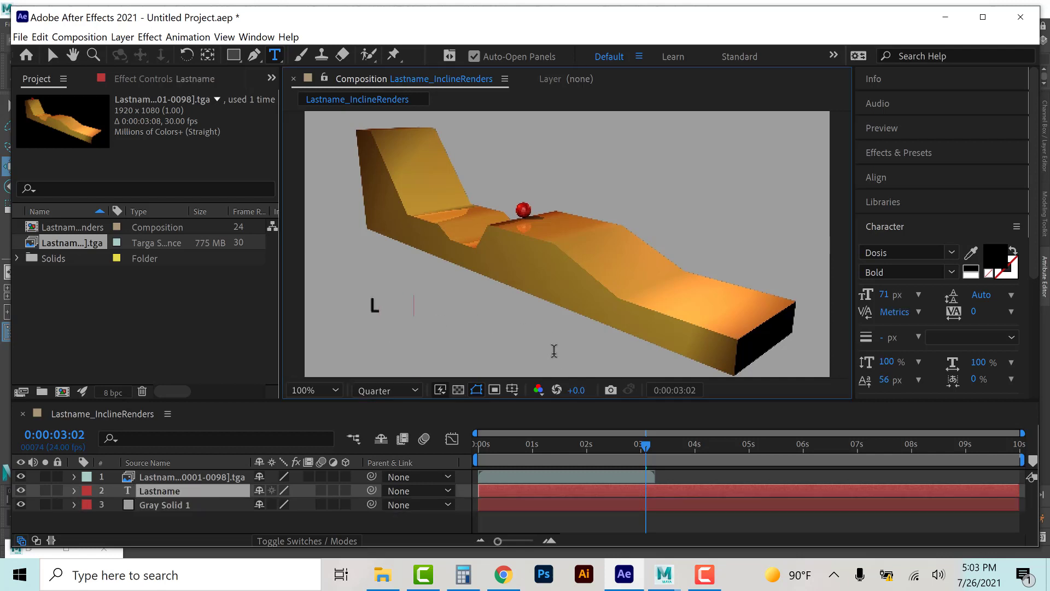
type("_")
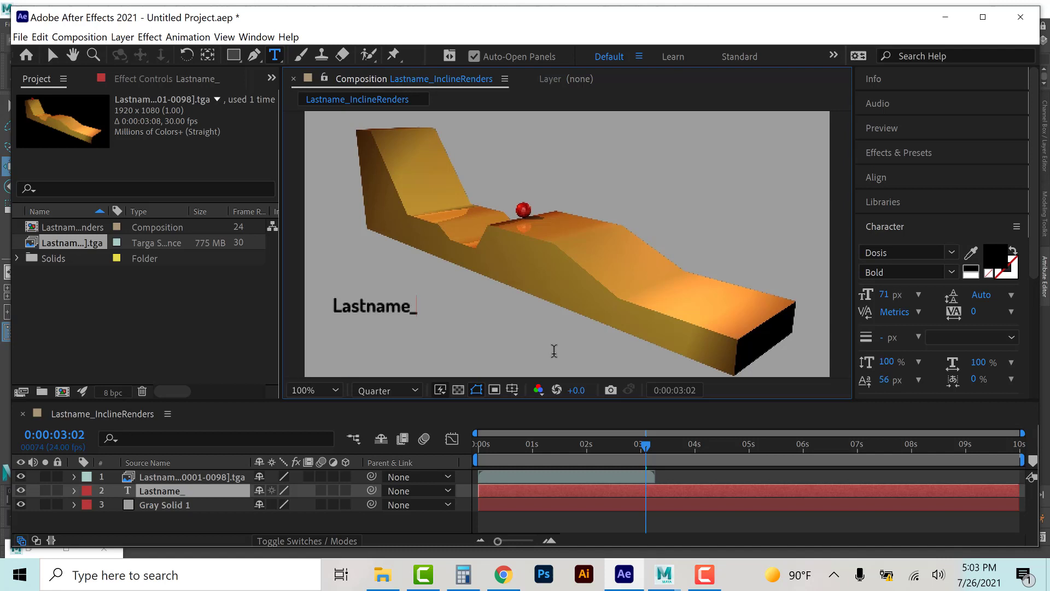
type("Assignment 1_")
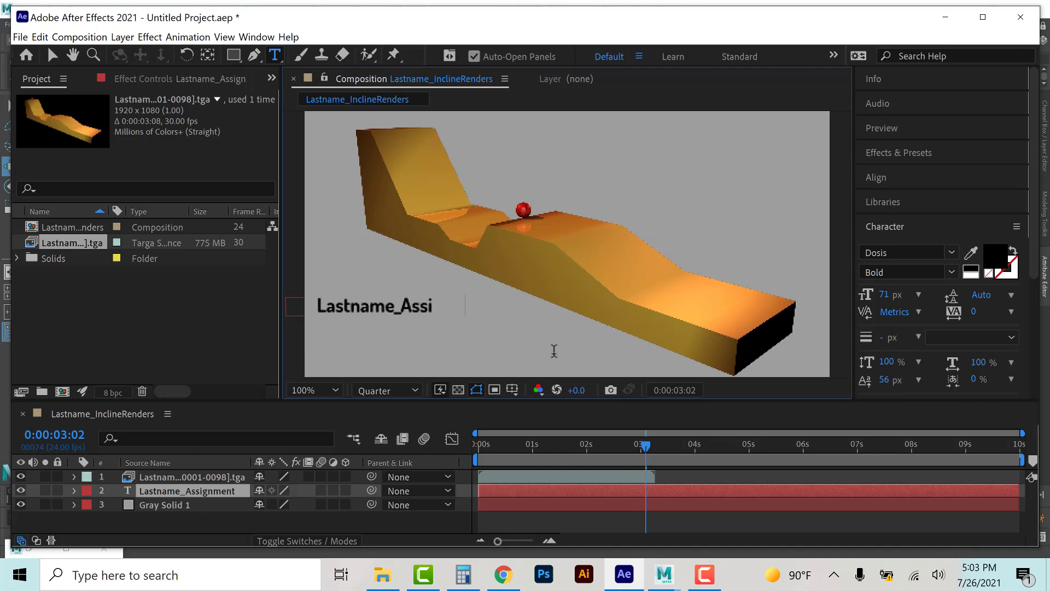
type("3")
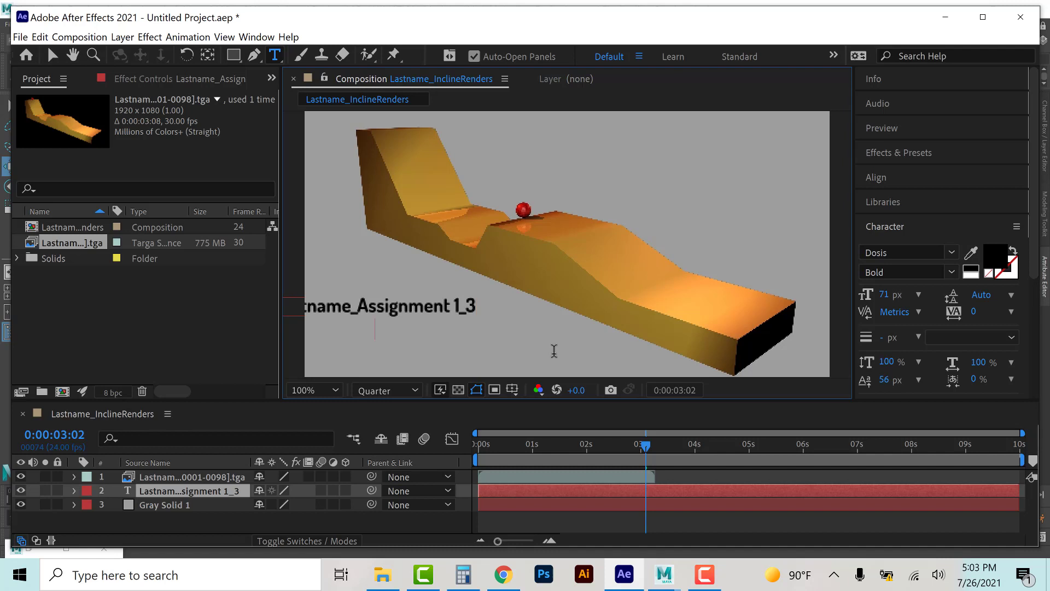
type("Complex")
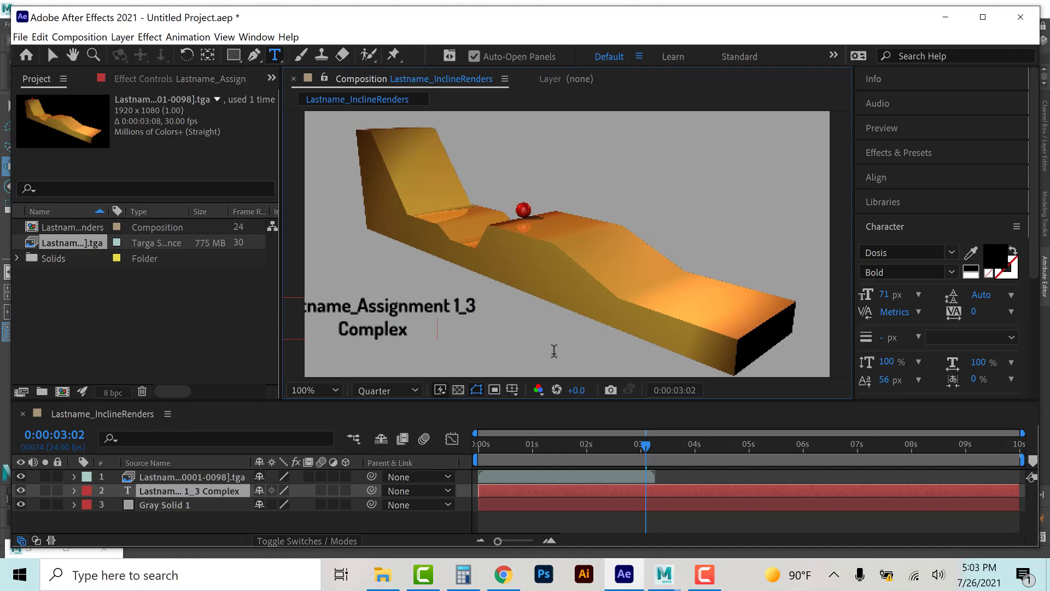
type(" Incline")
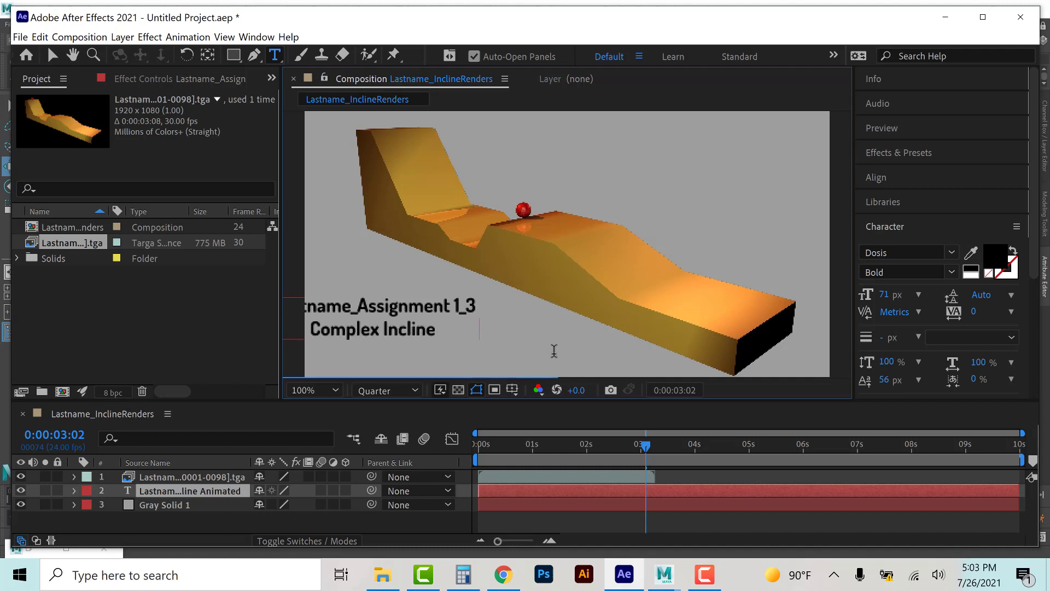
type(" Animated Ball")
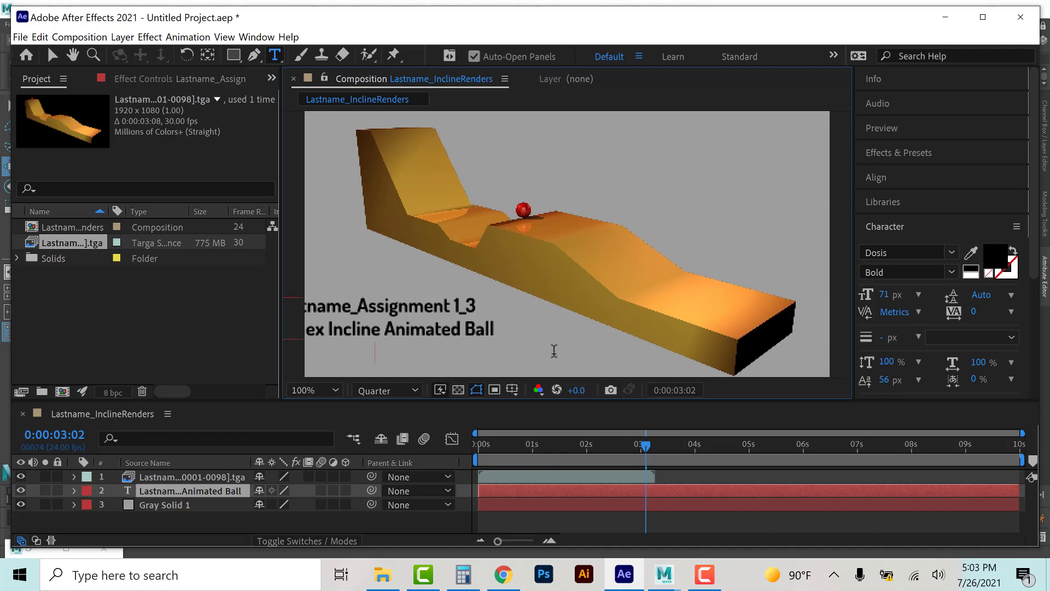
type("MAAA")
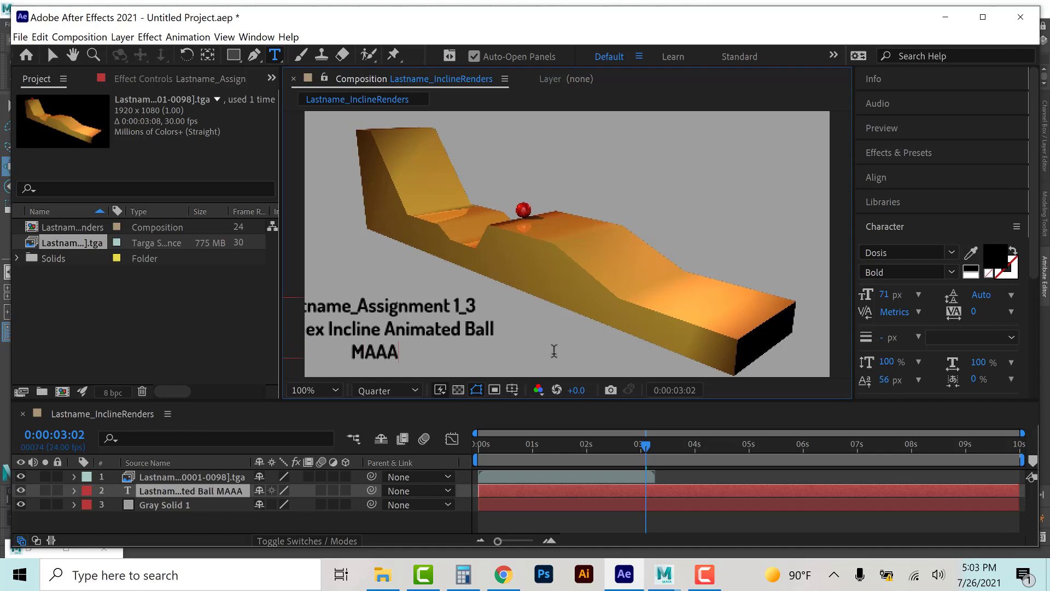
type("232")
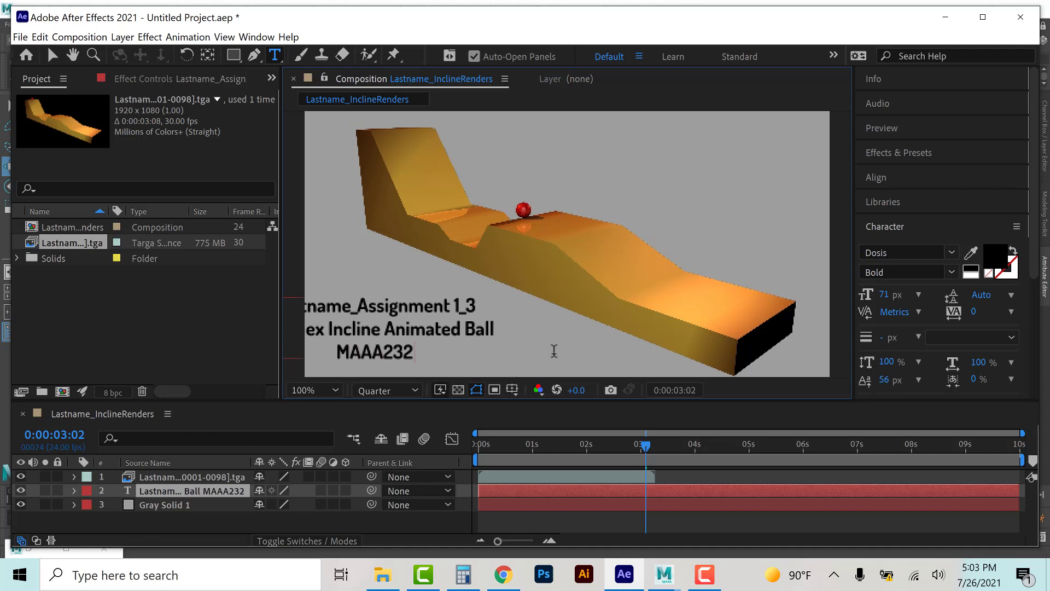
type(" 3D Animatio")
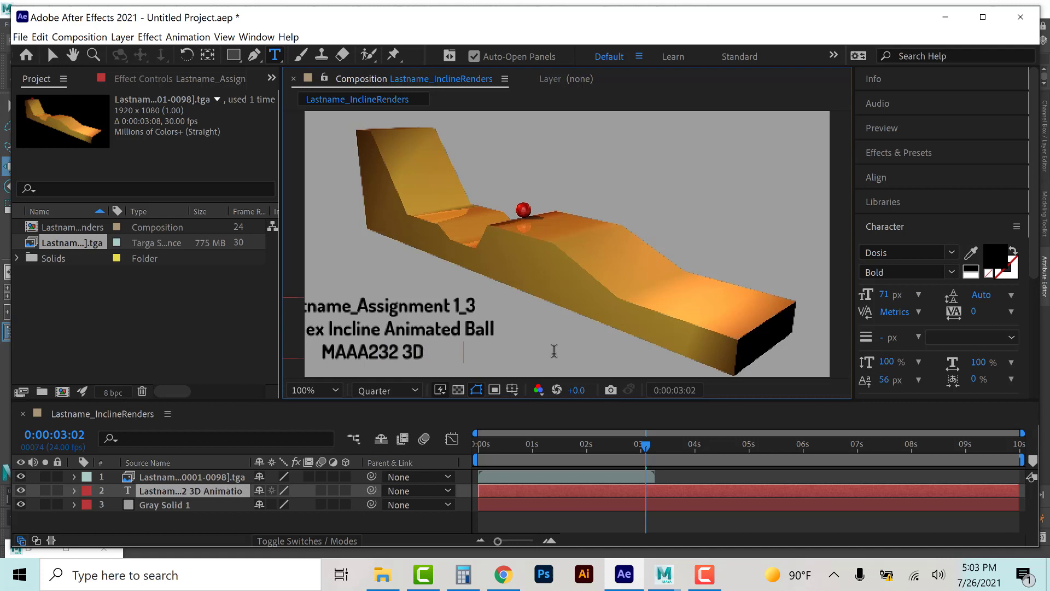
type("n")
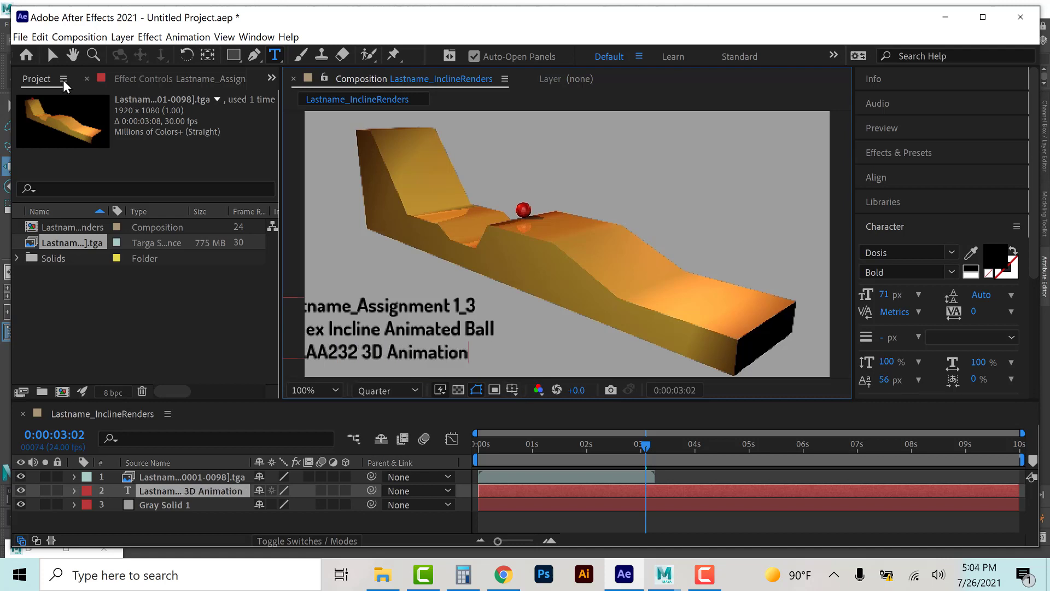
Step: Move the title text layer above the footage layer and reposition the text block in the lower left of the frame
left_click(52, 54)
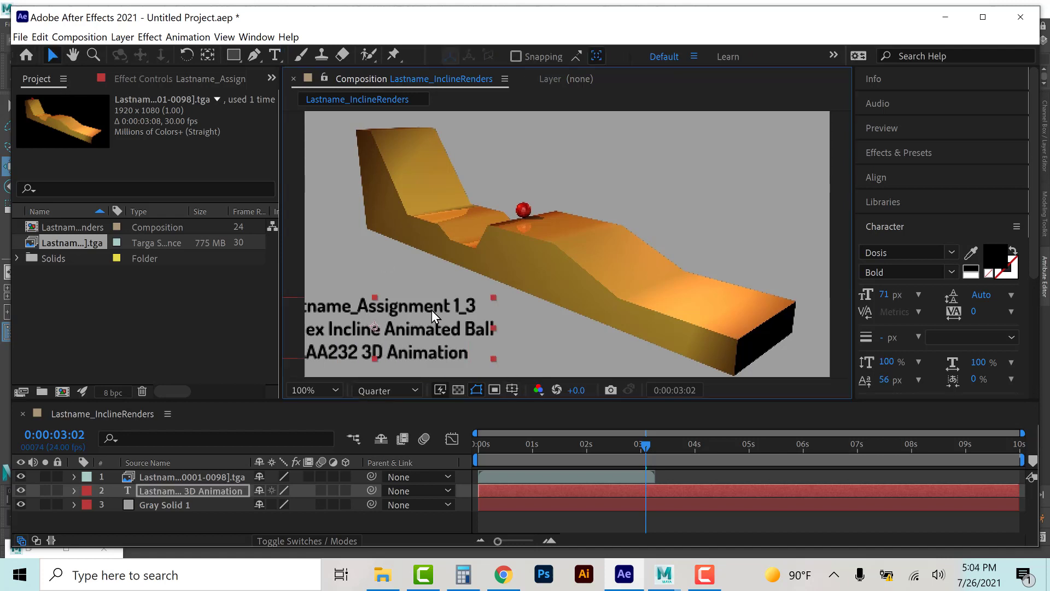
left_click_drag(456, 310, 466, 312)
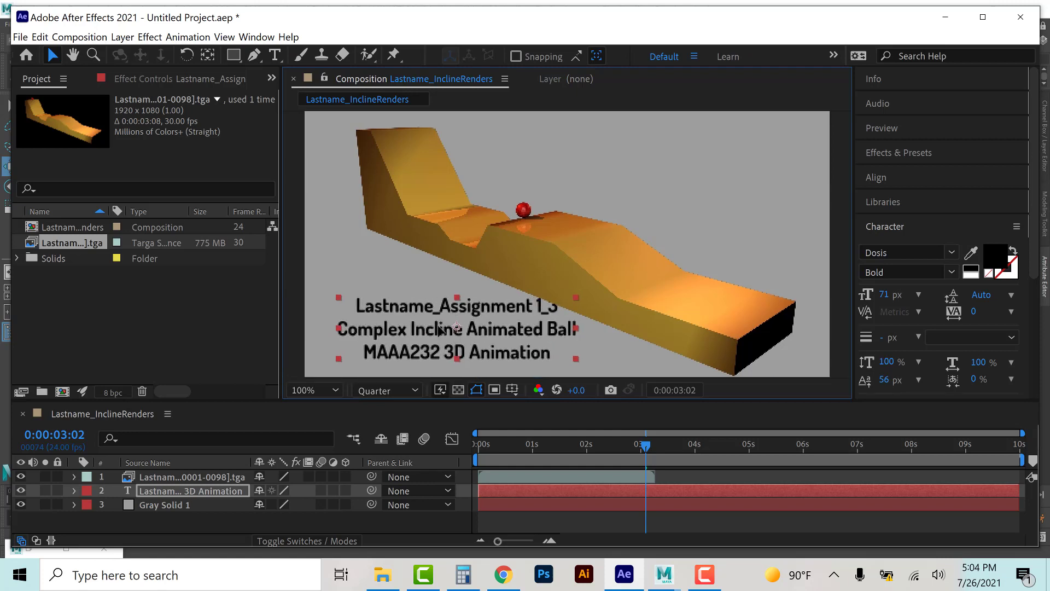
left_click_drag(179, 492, 177, 474)
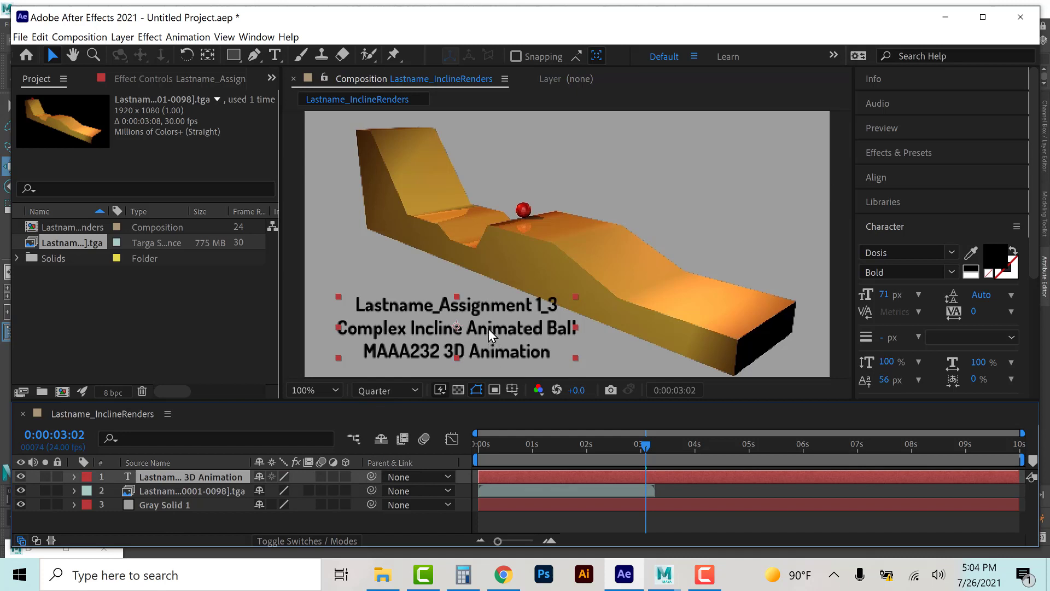
left_click_drag(476, 328, 508, 320)
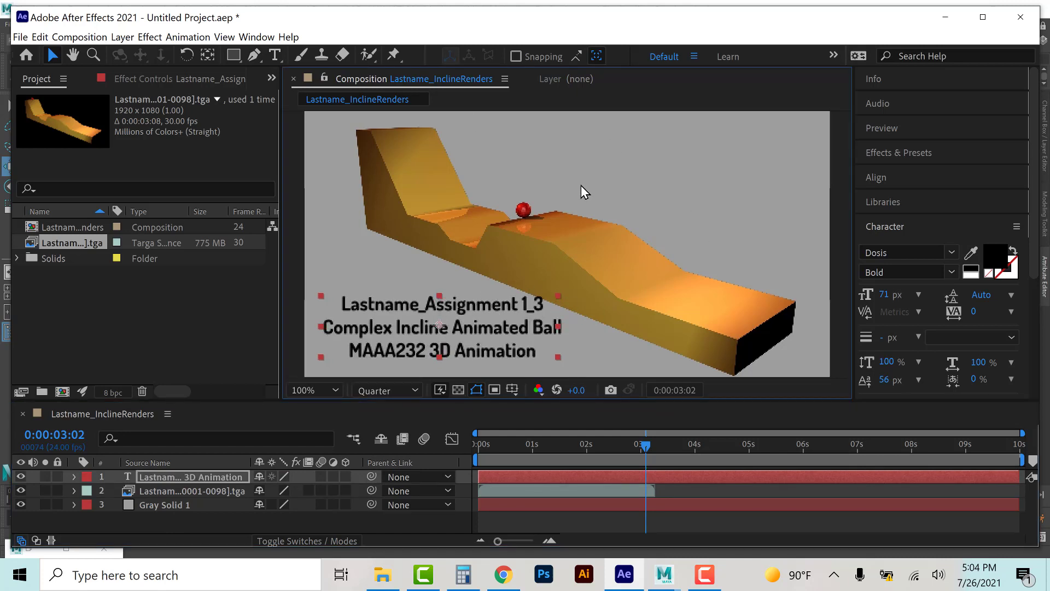
key("shift+Left")
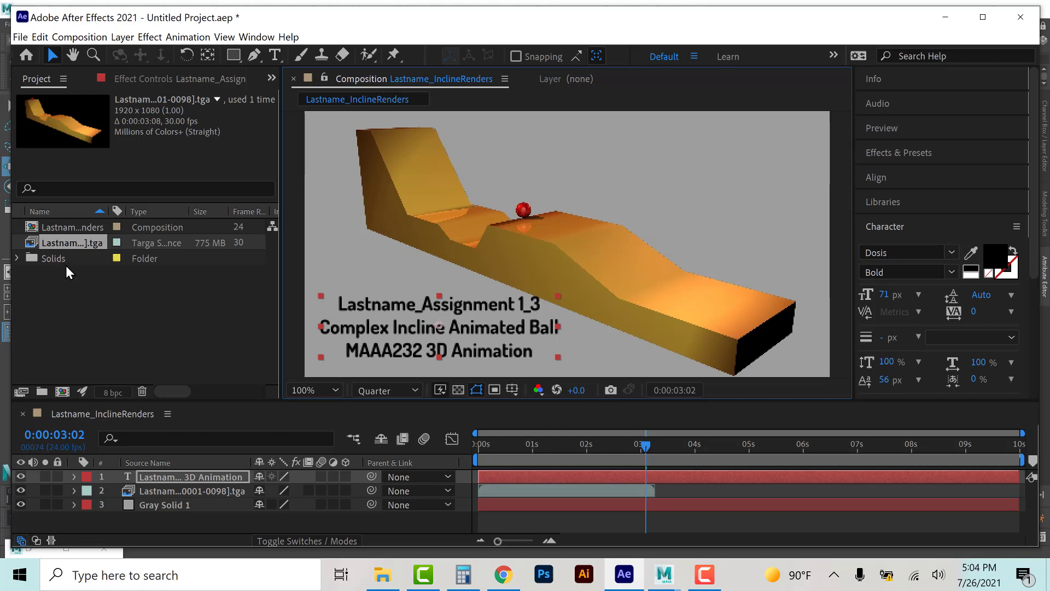
Step: Reload the Targa sequence footage and select its layer in the timeline
right_click(50, 240)
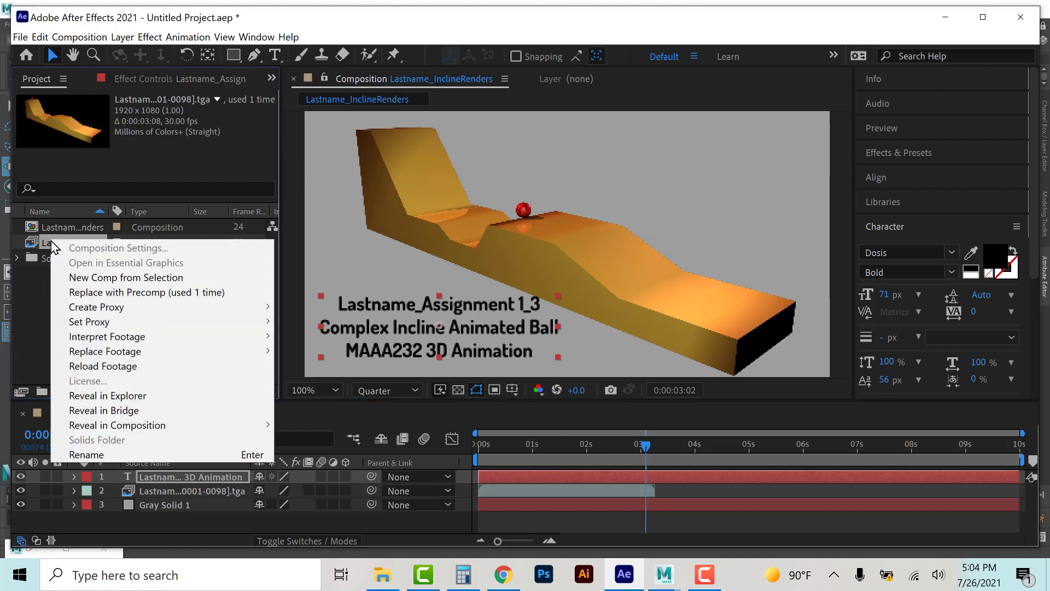
left_click(88, 366)
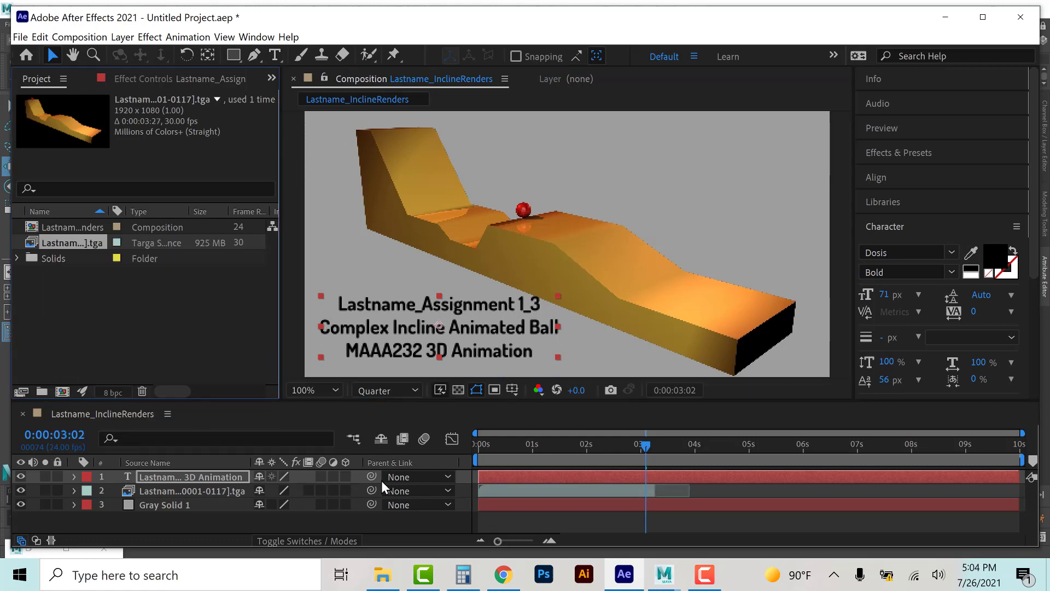
left_click(656, 490)
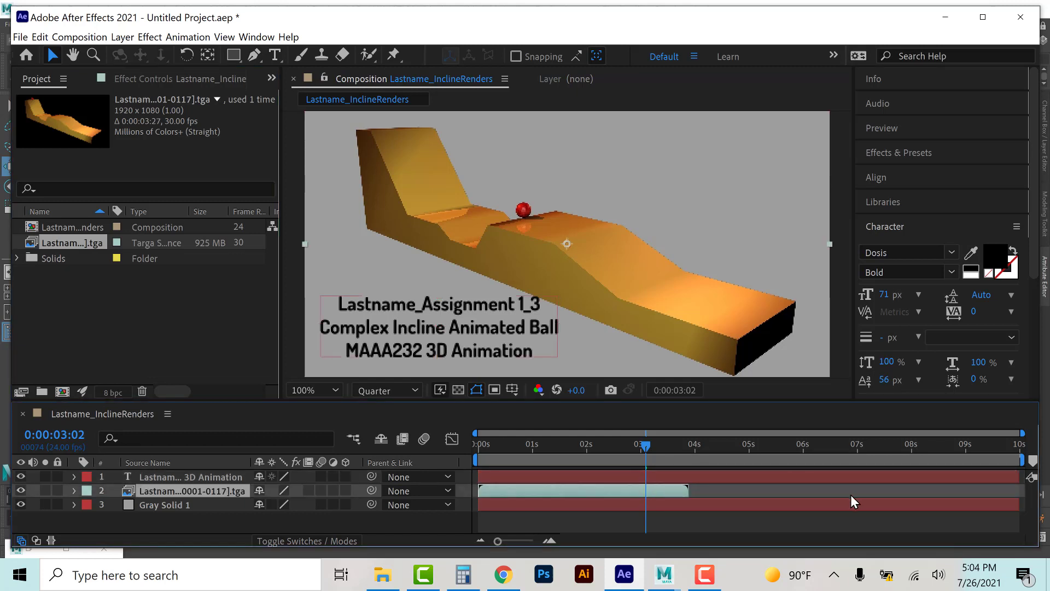
Step: Switch to Maya to check how far the rendering of the sequence has progressed
left_click(674, 445)
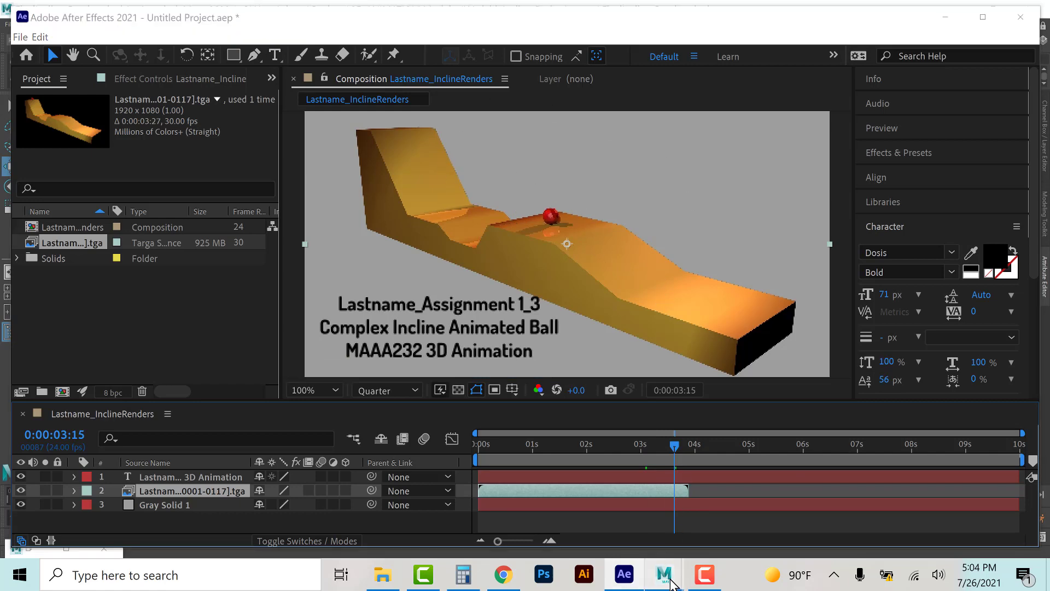
mouse_move(664, 573)
left_click(744, 484)
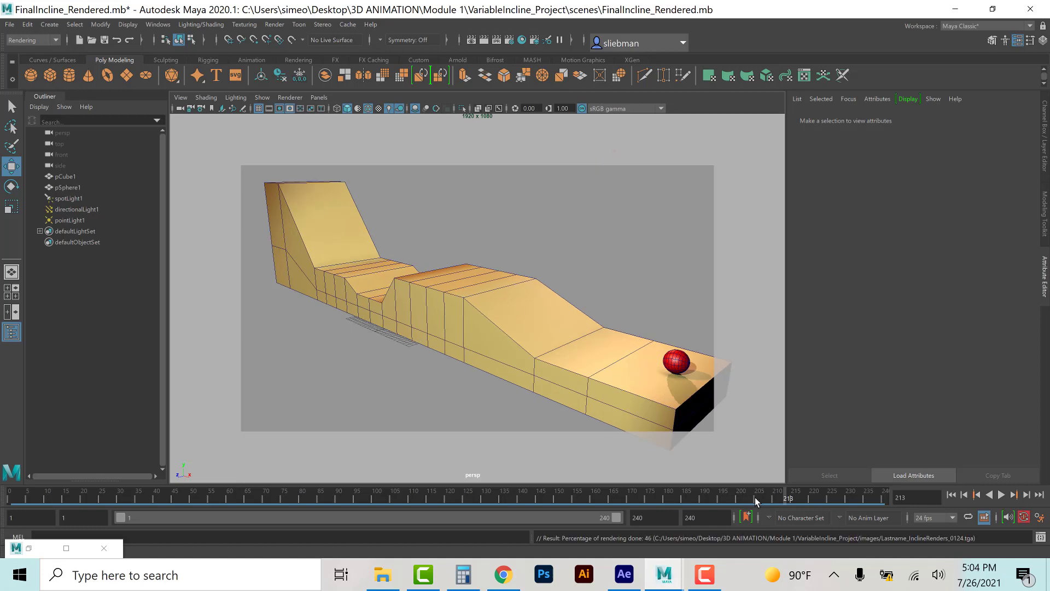
left_click(709, 579)
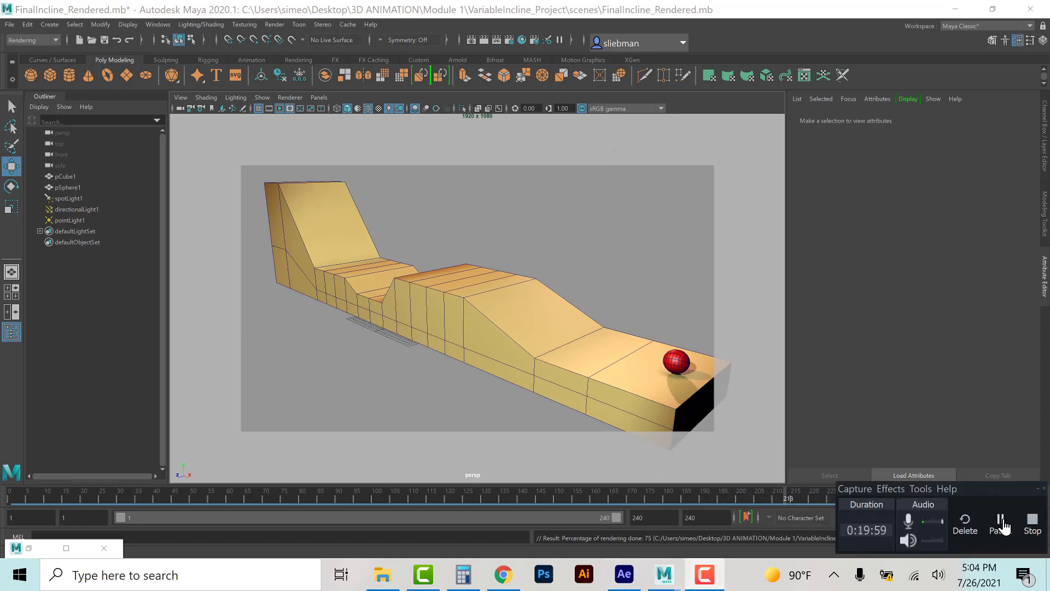
left_click(1002, 521)
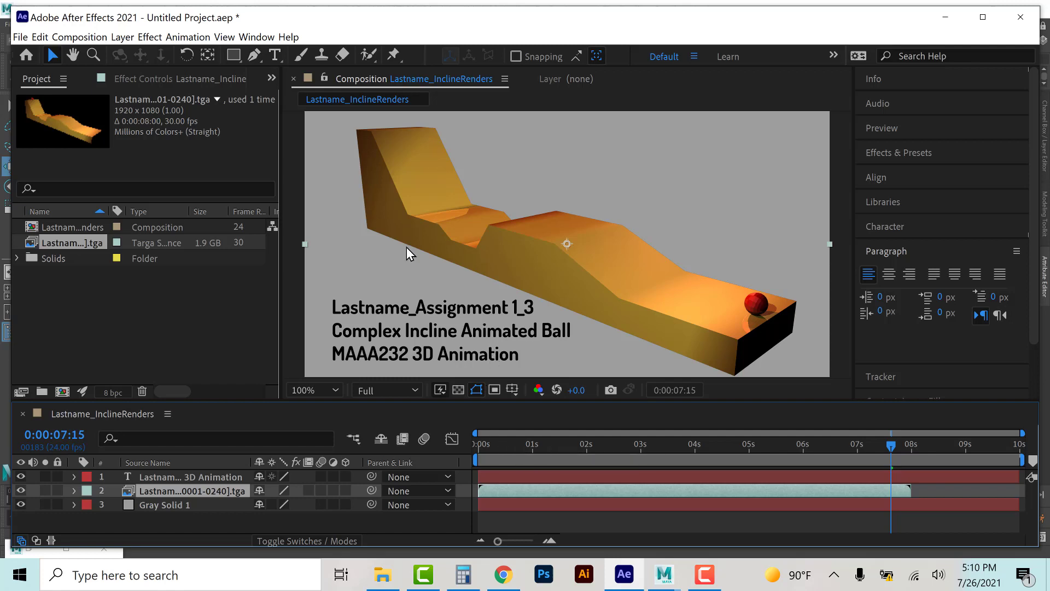
Step: Reload the Targa footage again and move the time indicator to the footage layer's last frame at 0:00:07:22
right_click(67, 244)
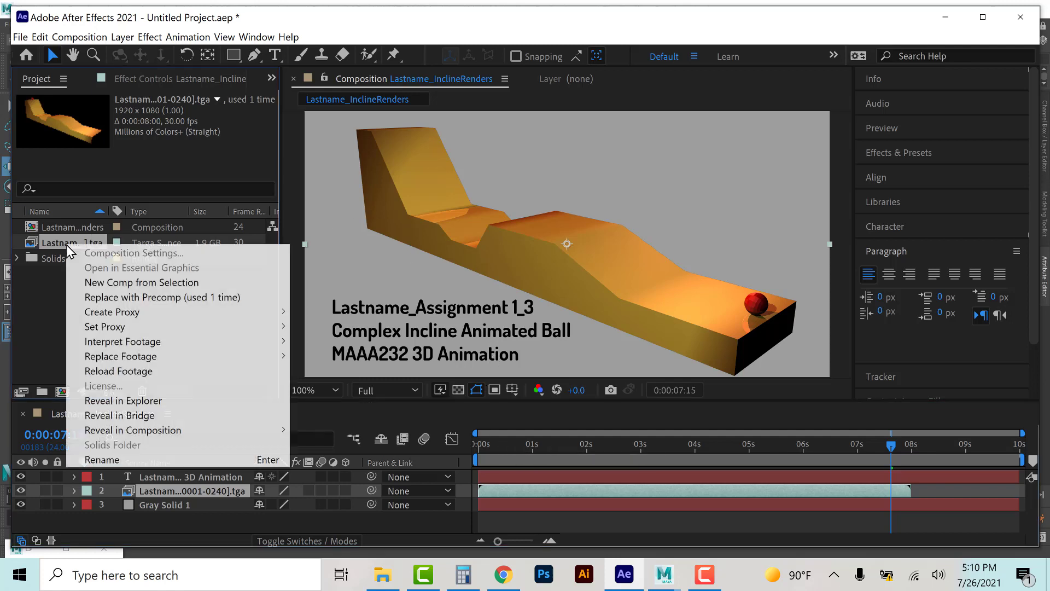
left_click(110, 368)
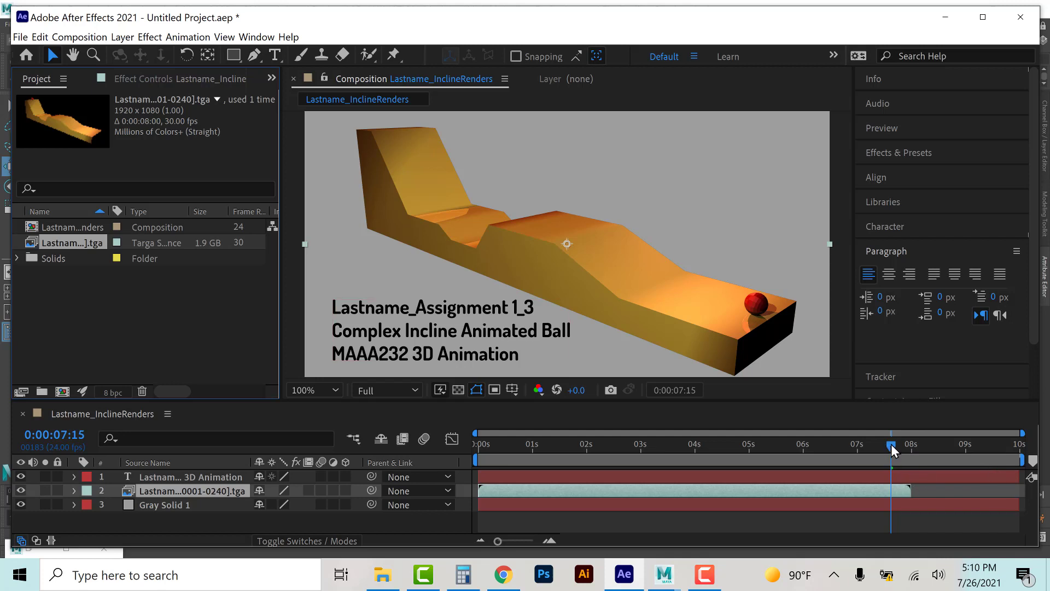
left_click_drag(891, 445, 910, 442)
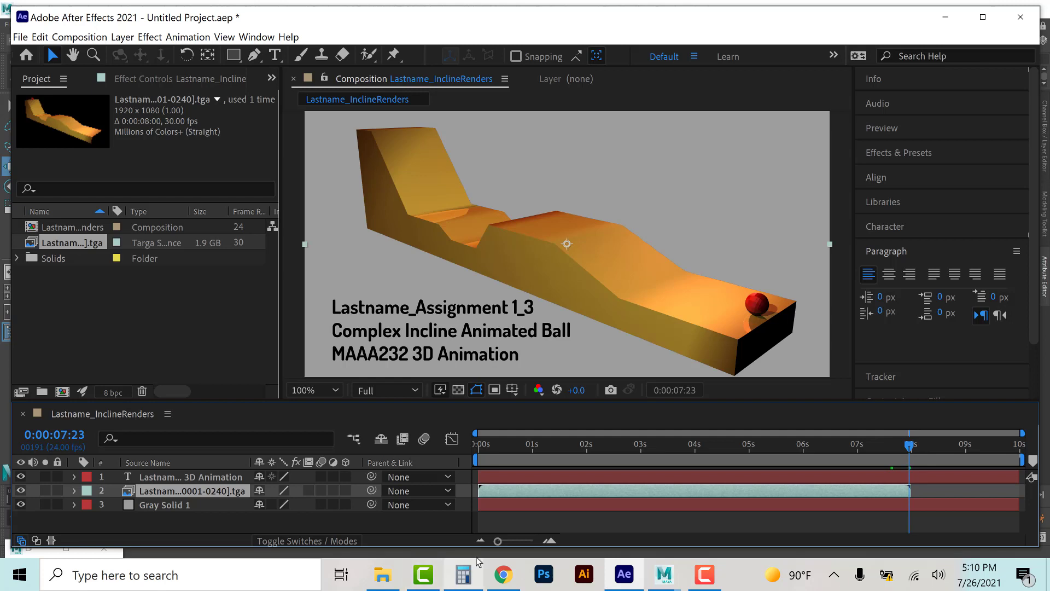
mouse_move(504, 575)
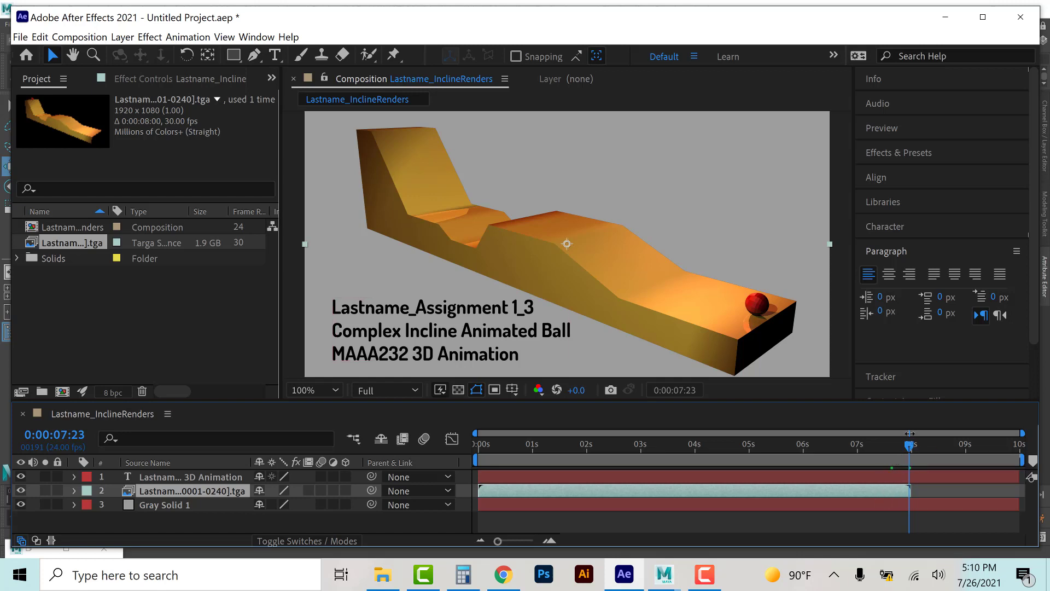
left_click_drag(909, 445, 908, 444)
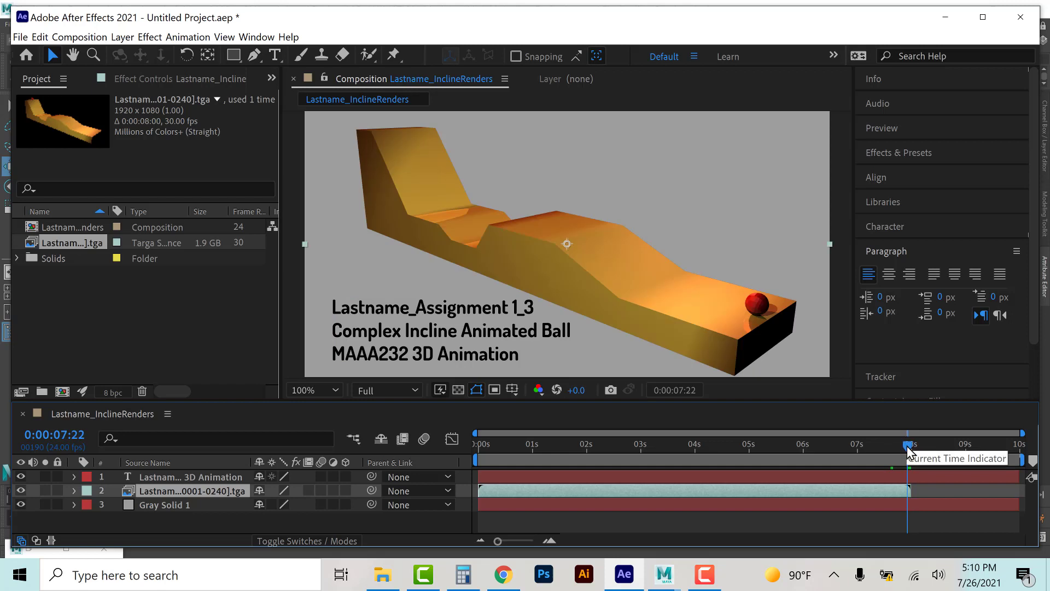
key("n")
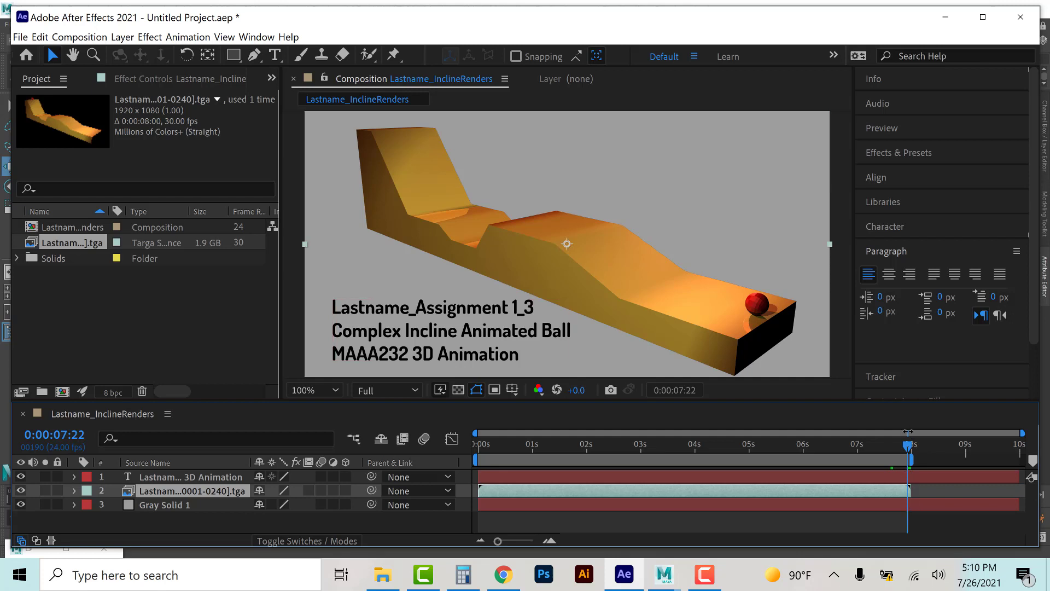
key("ctrl+z")
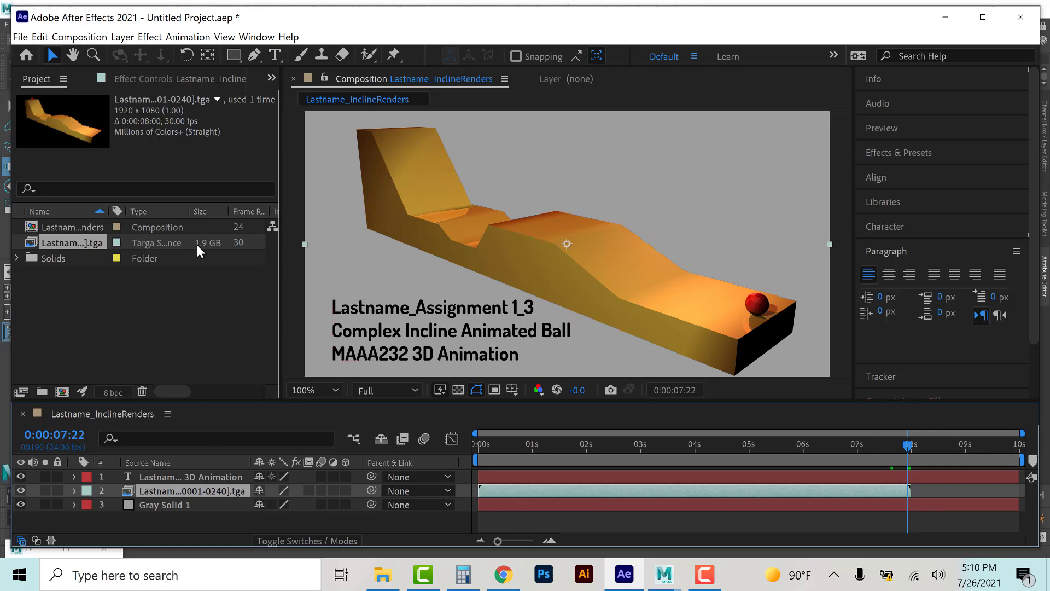
left_click(123, 37)
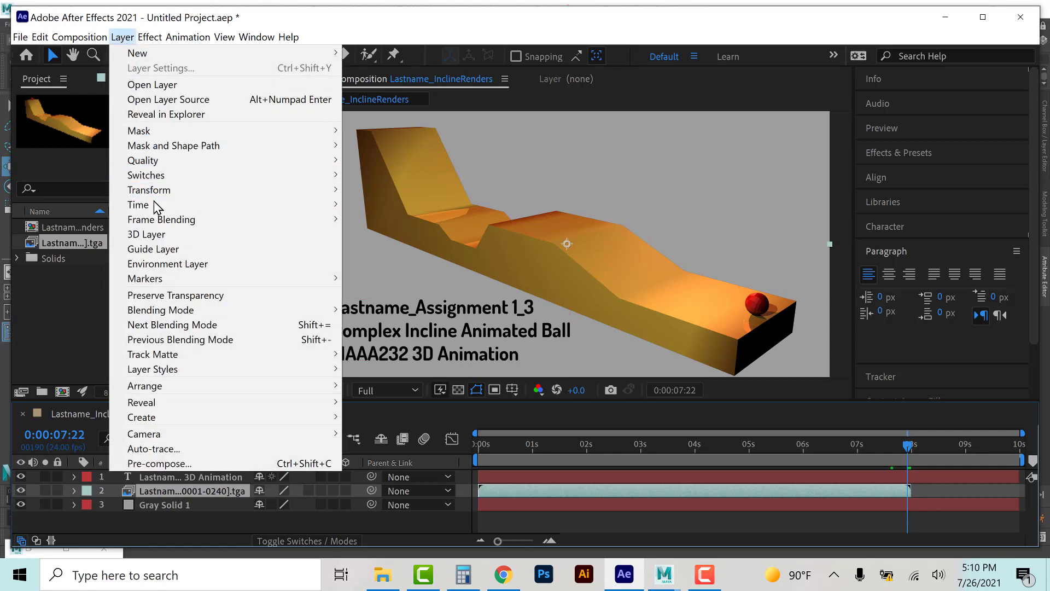
mouse_move(154, 205)
left_click(383, 235)
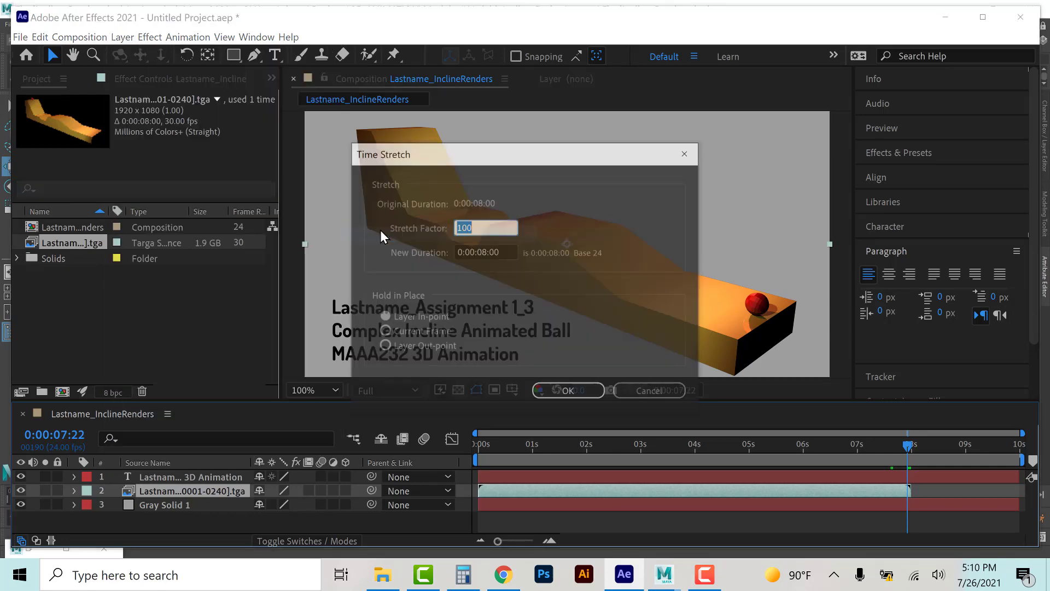
left_click(650, 390)
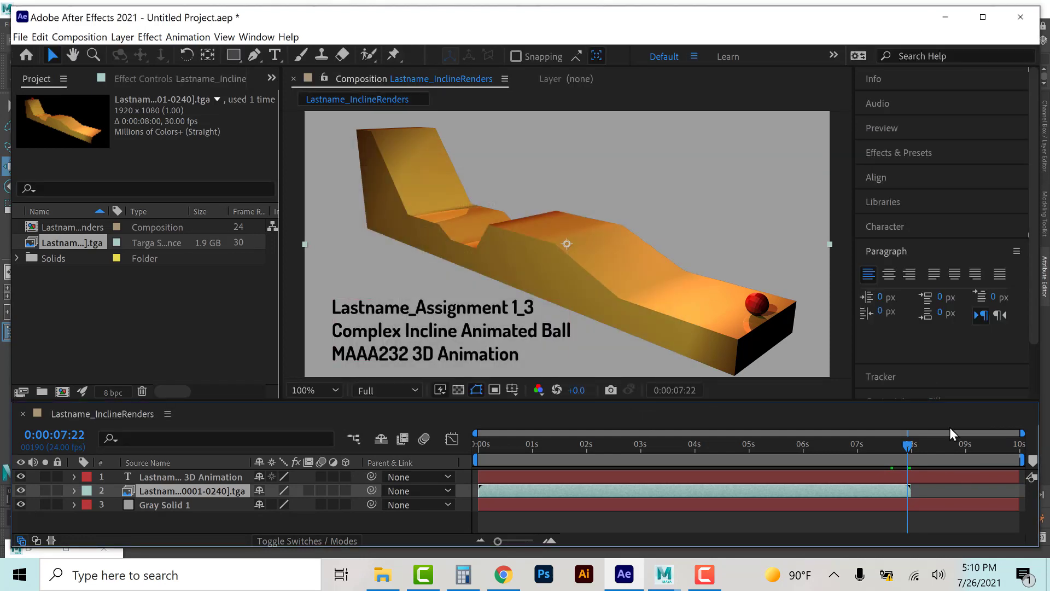
Step: Set the work area end at 0:00:07:22 and preview the composition from the start
key("n")
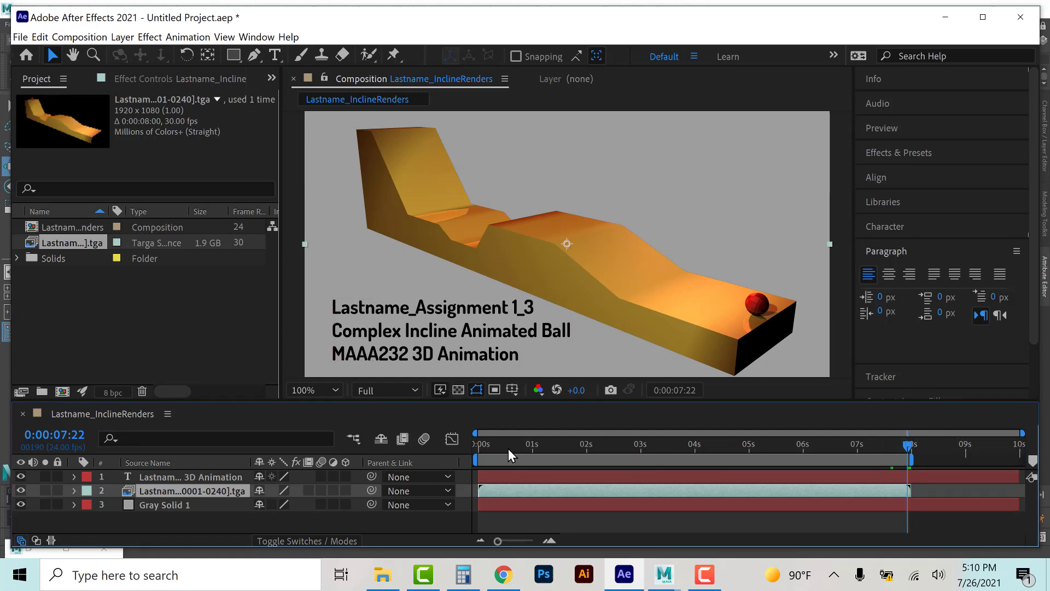
left_click_drag(507, 448, 458, 448)
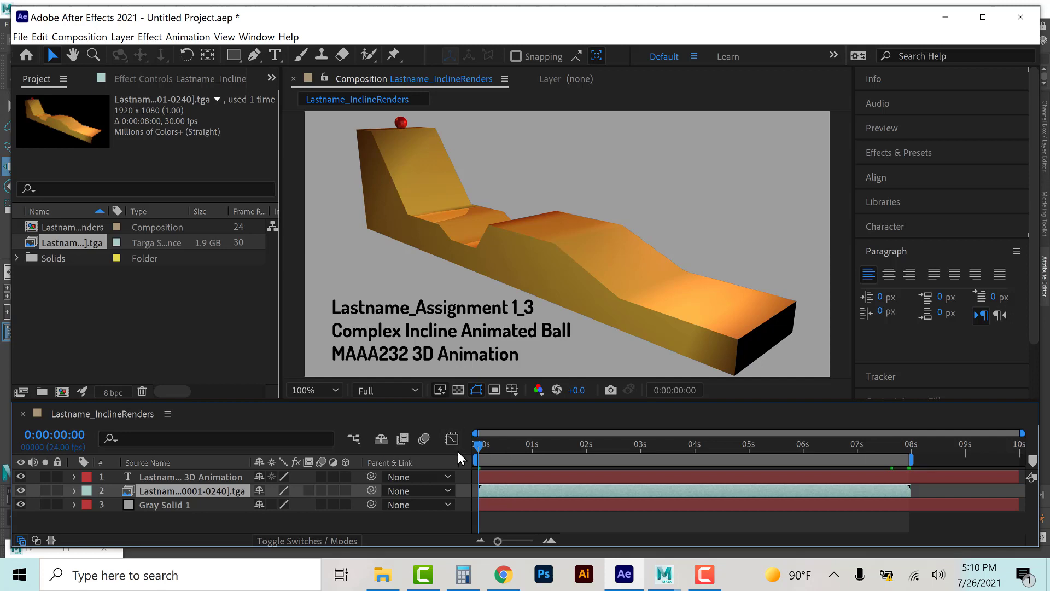
key("space")
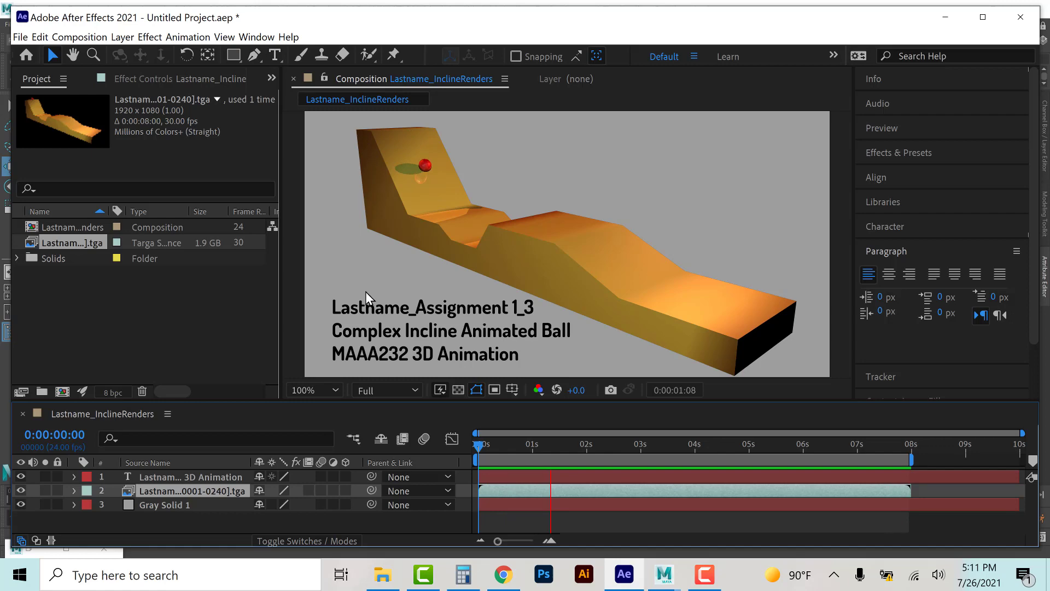
key("space")
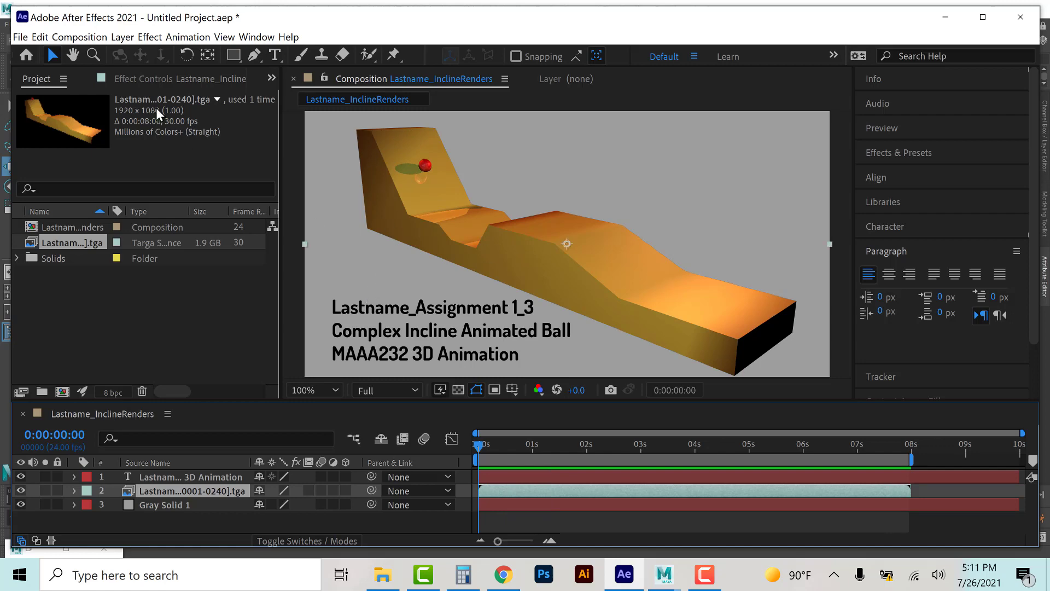
Step: Add the composition to the Adobe Media Encoder queue
left_click(69, 37)
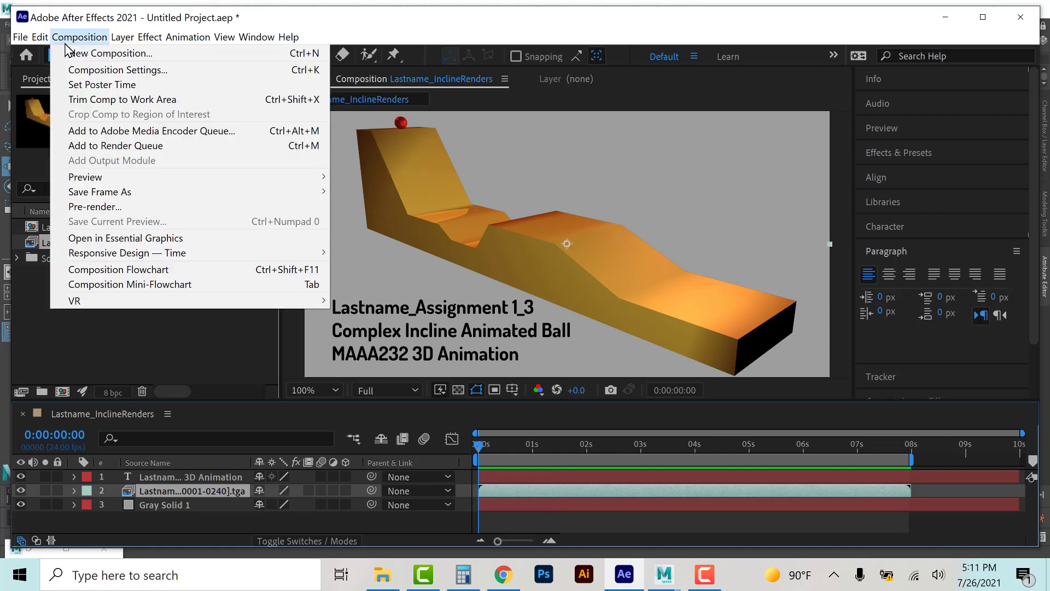
left_click(80, 130)
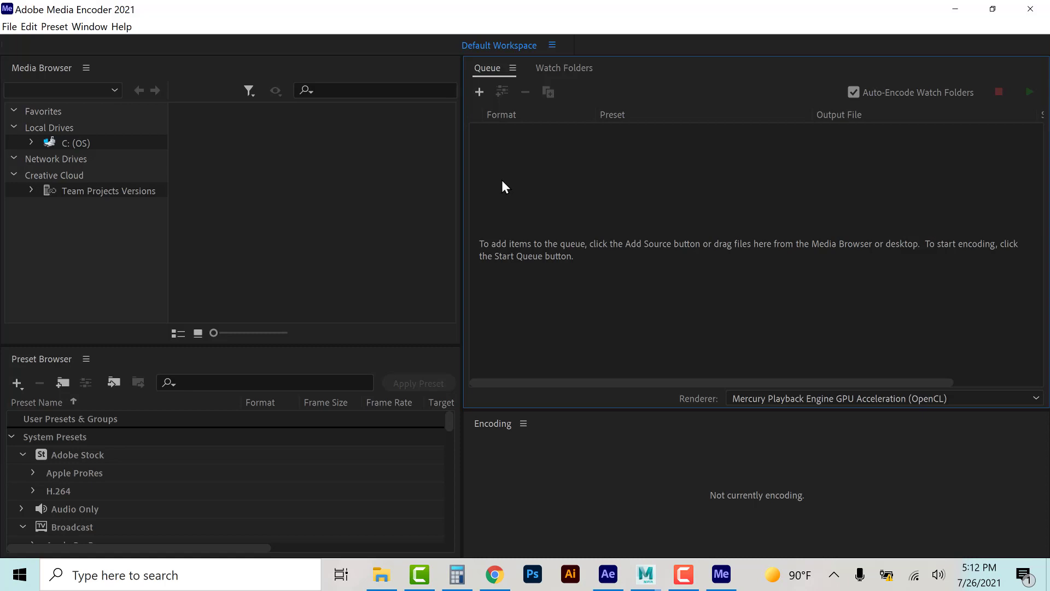
left_click(518, 151)
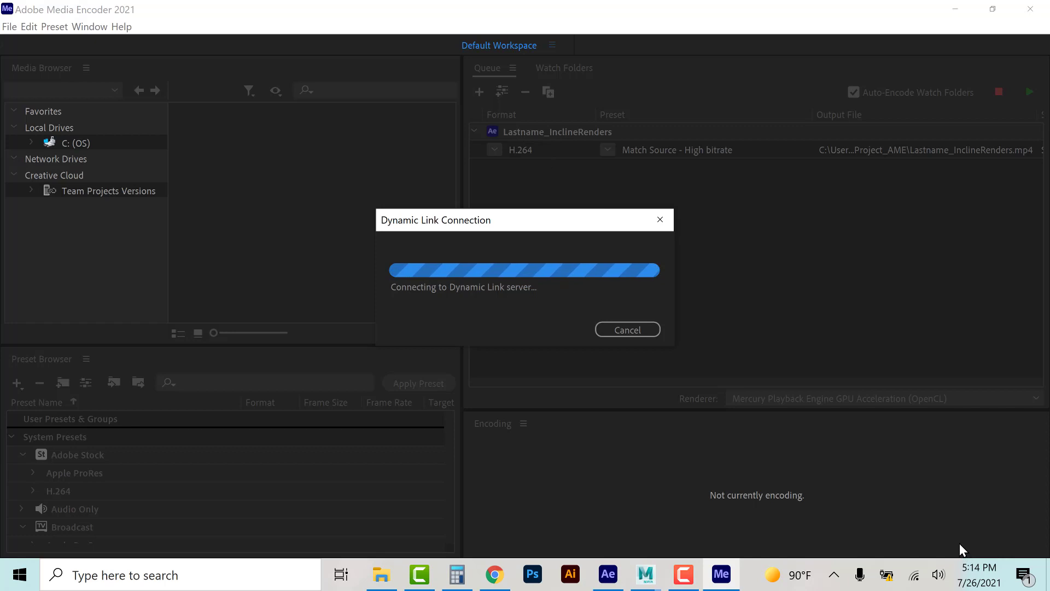
left_click(684, 574)
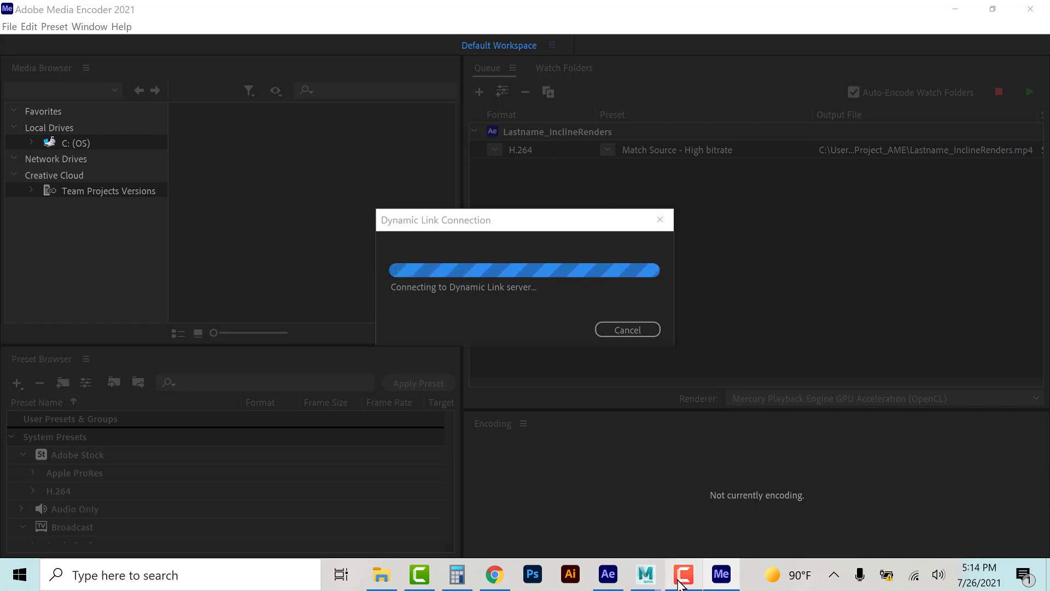
left_click(991, 553)
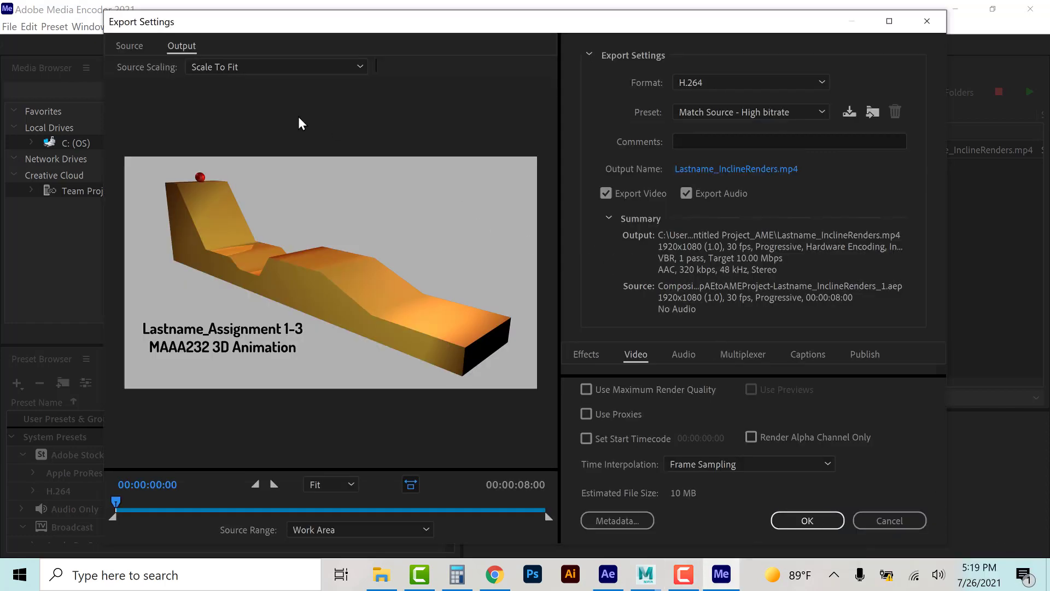
Step: Set the export format to H.264 and the preset to Match Source - High bitrate
left_click(687, 83)
left_click(717, 207)
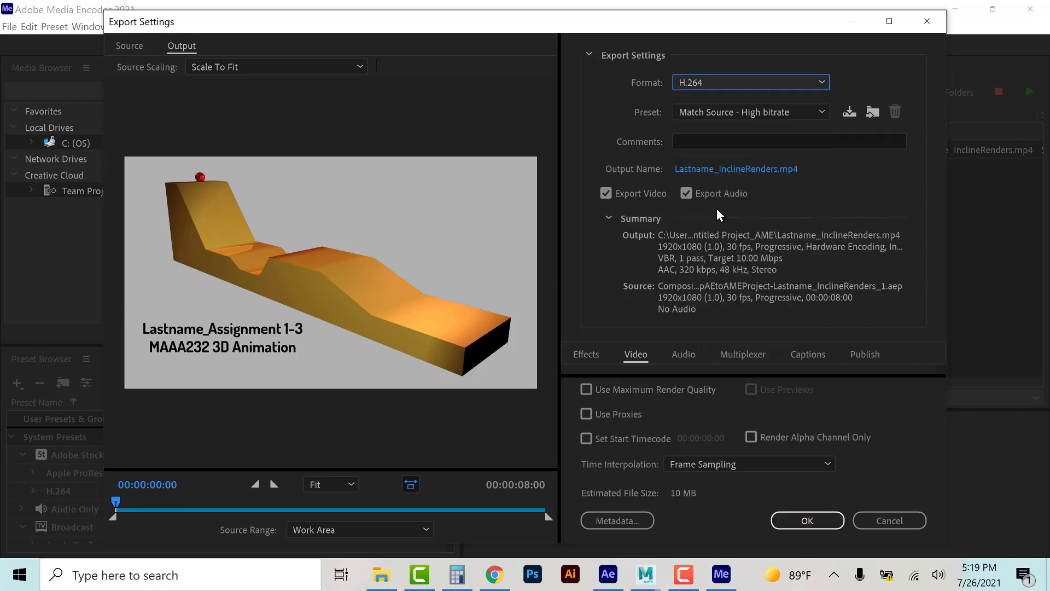
left_click(691, 109)
left_click(701, 132)
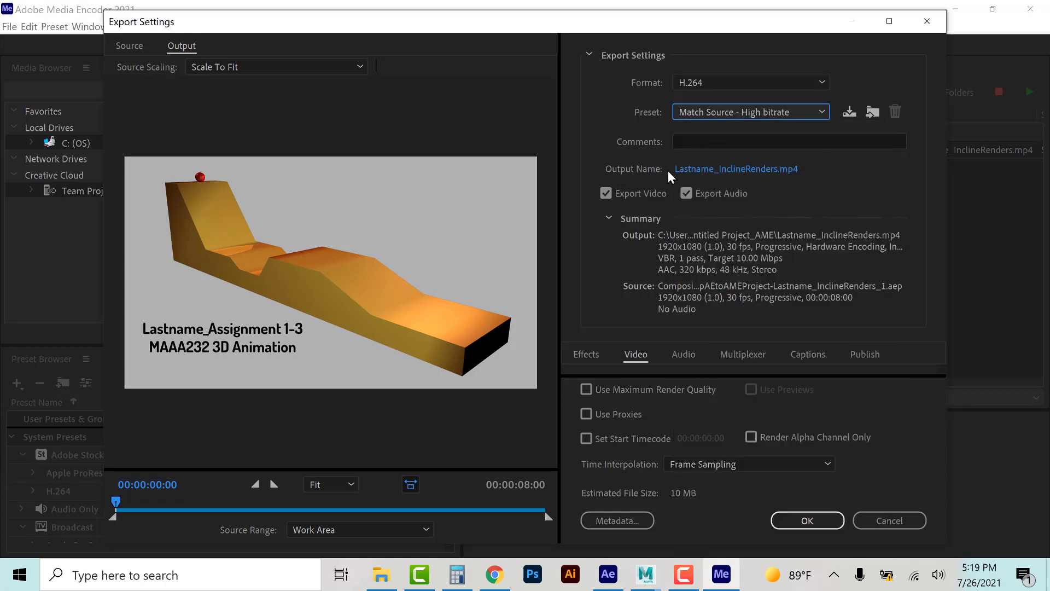
Step: Save the export output as Lastname_InclineRenders.mp4 in the Desktop's 3D ANIMATION > Module 1 folder
left_click(711, 170)
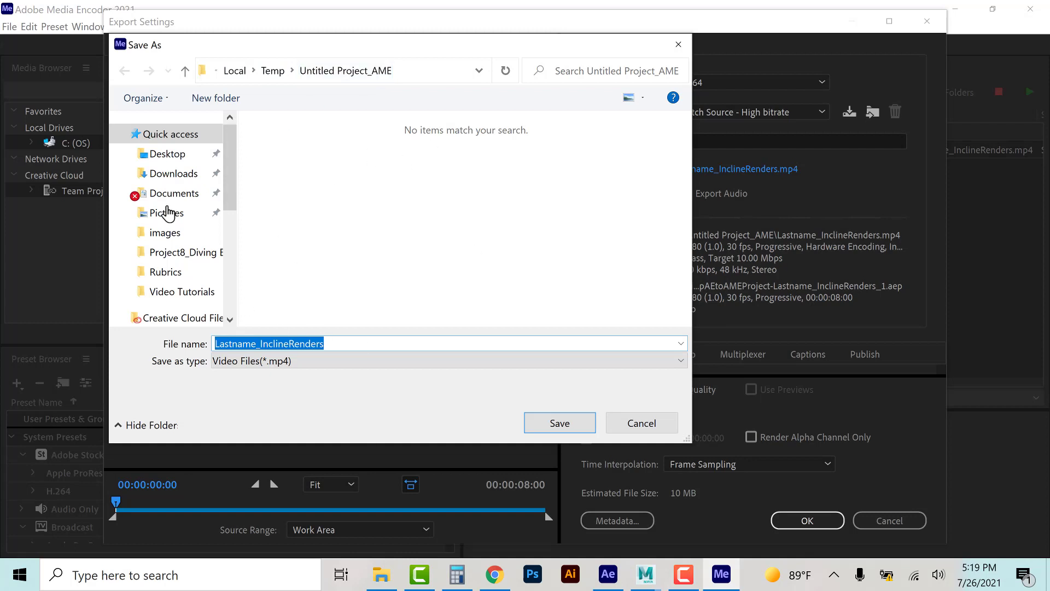
left_click(178, 154)
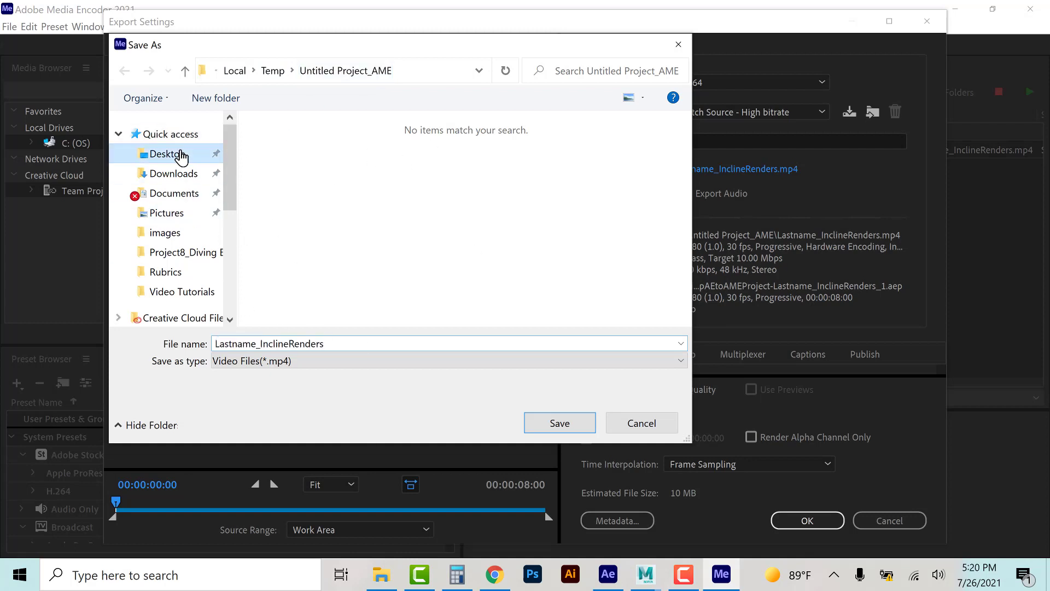
left_click(295, 148)
double_click(295, 148)
double_click(294, 146)
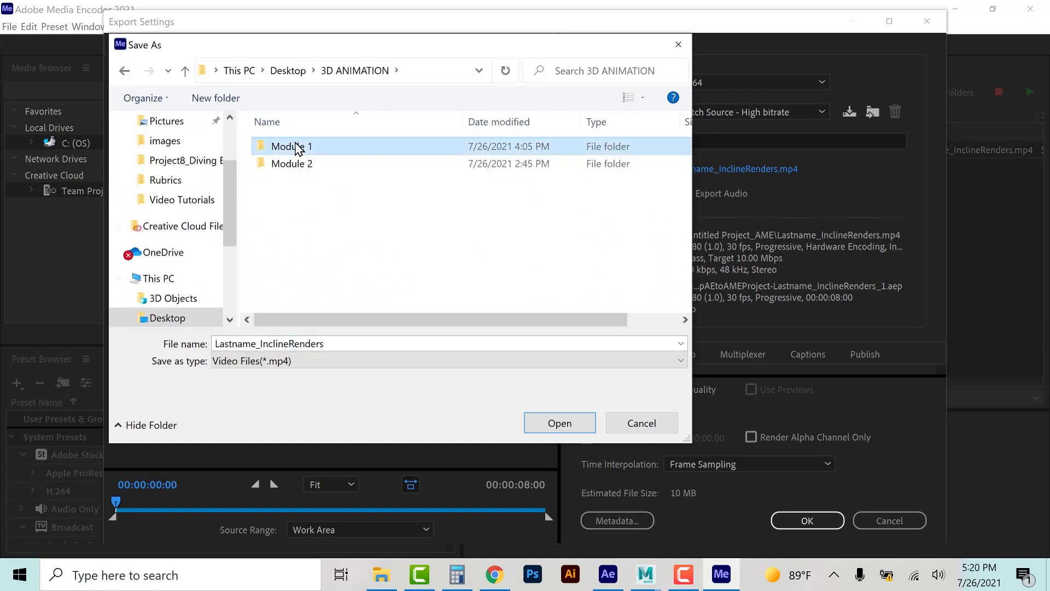
left_click(299, 148)
double_click(299, 148)
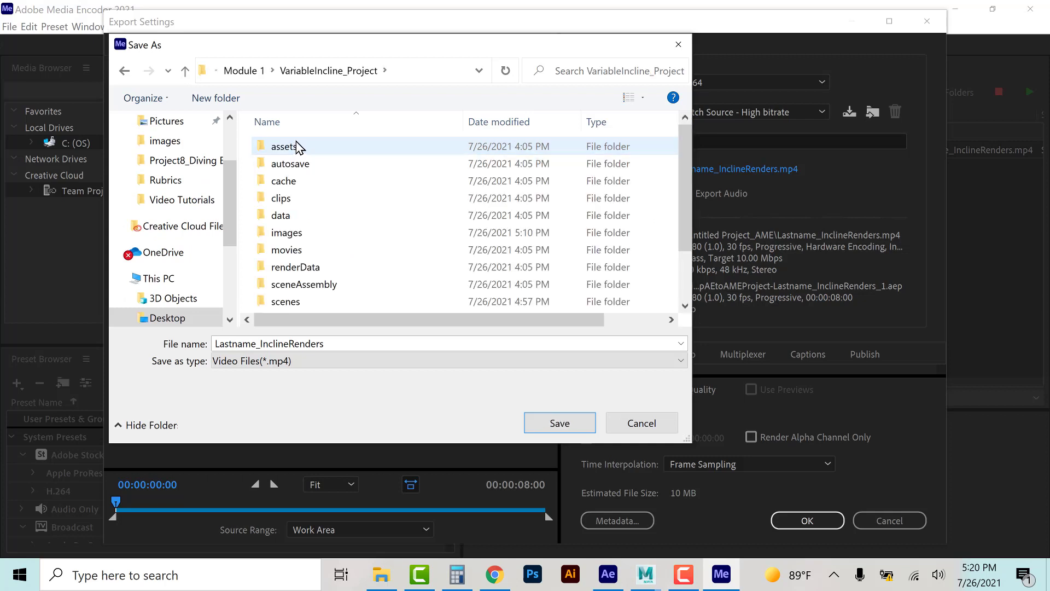
left_click(298, 250)
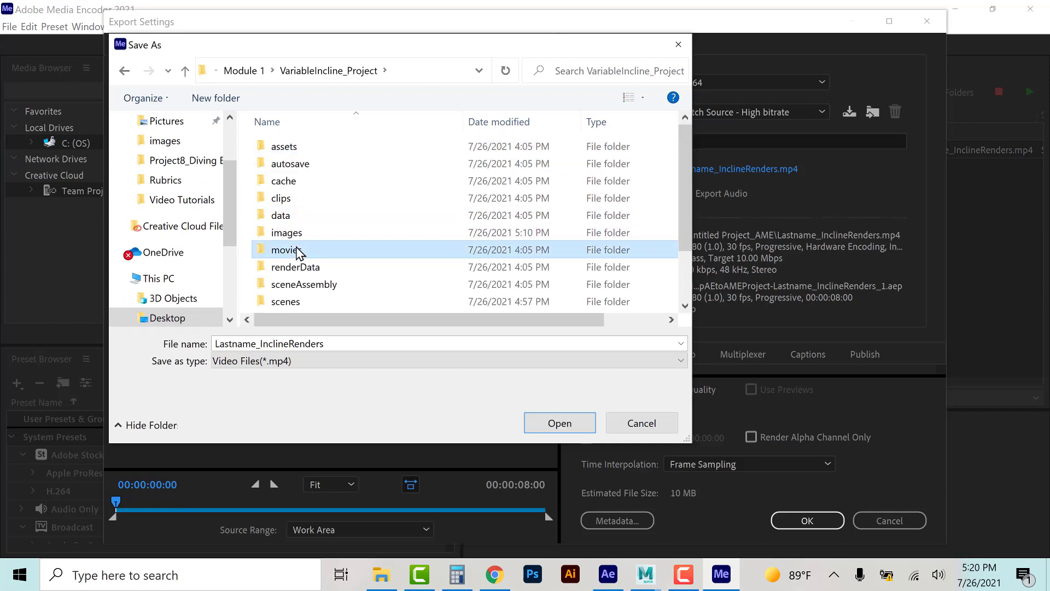
double_click(298, 250)
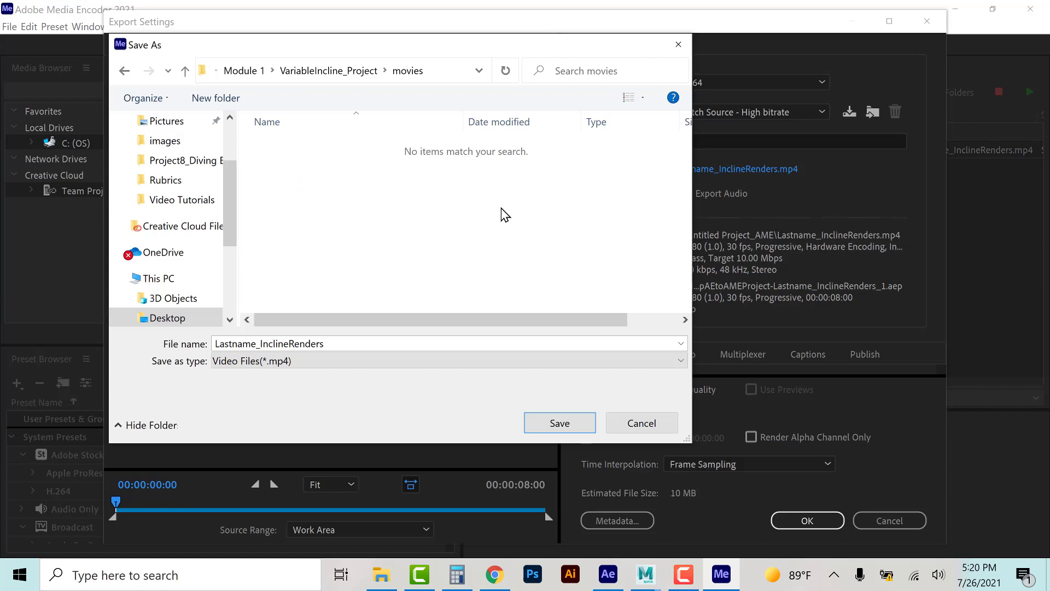
left_click(257, 71)
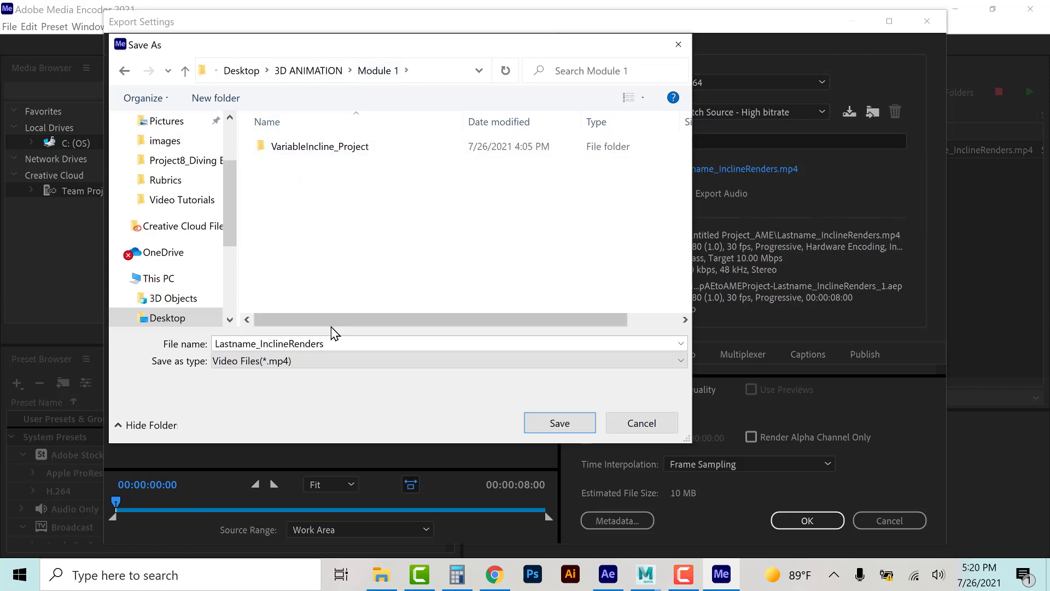
left_click_drag(328, 345, 212, 363)
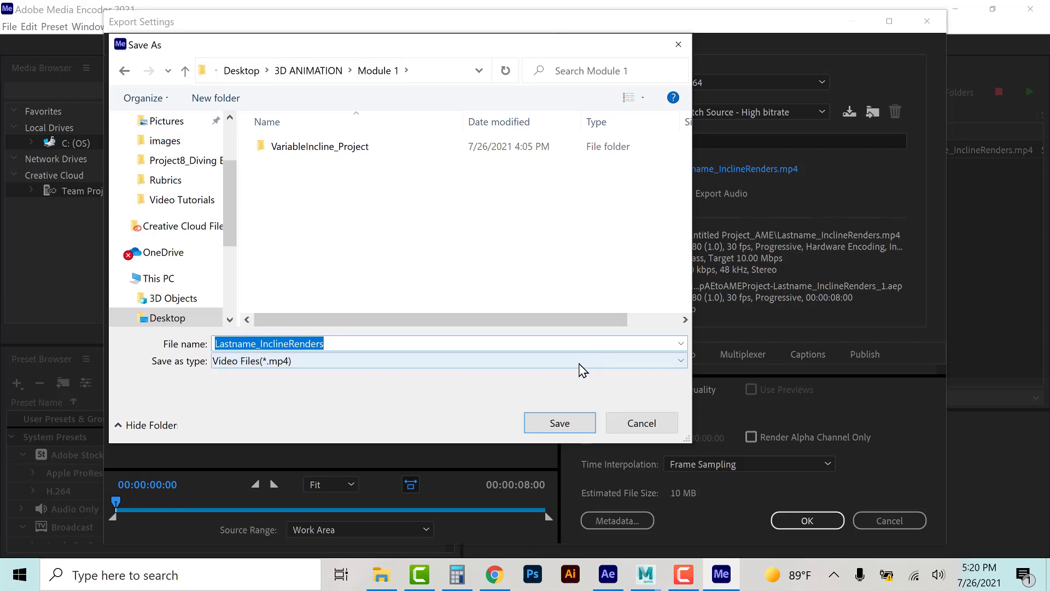
left_click(560, 424)
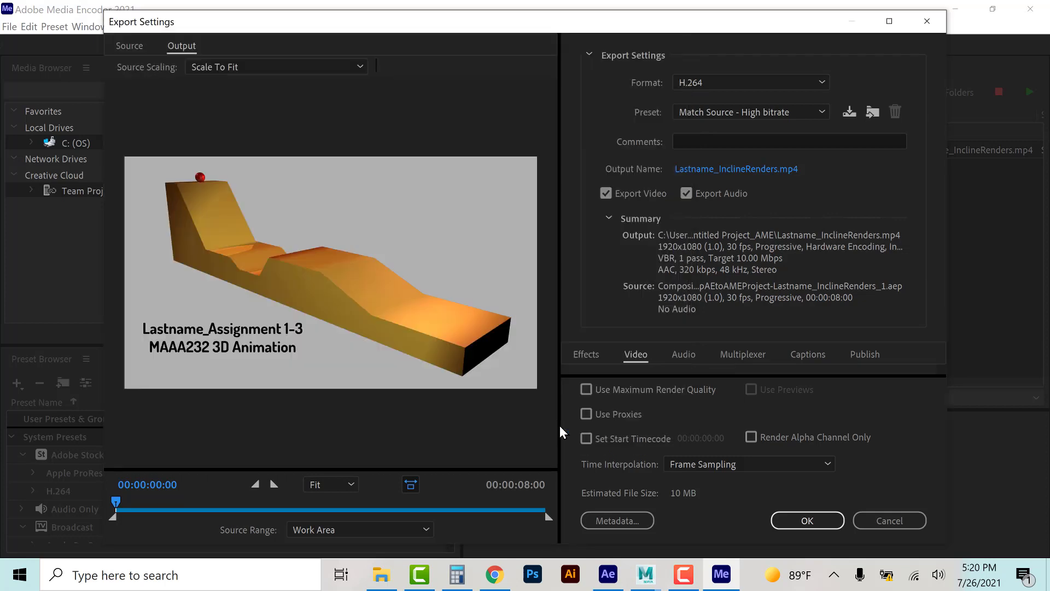
Step: Confirm the export settings and start encoding the queue
left_click(806, 521)
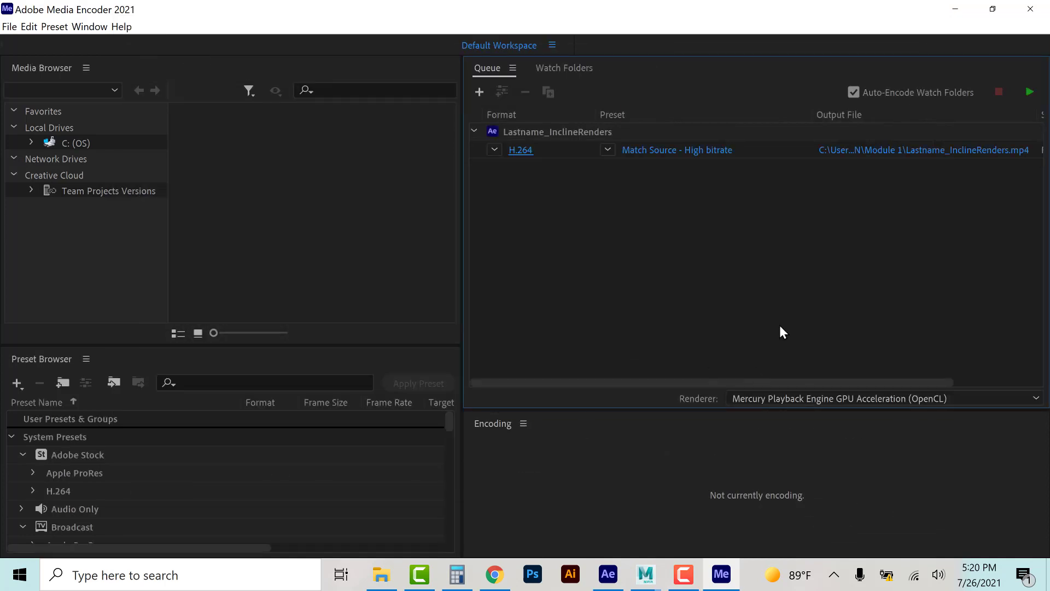
left_click(1030, 93)
Step: Remove the encoded Lastname_InclineRenders item from the queue
left_click(599, 195)
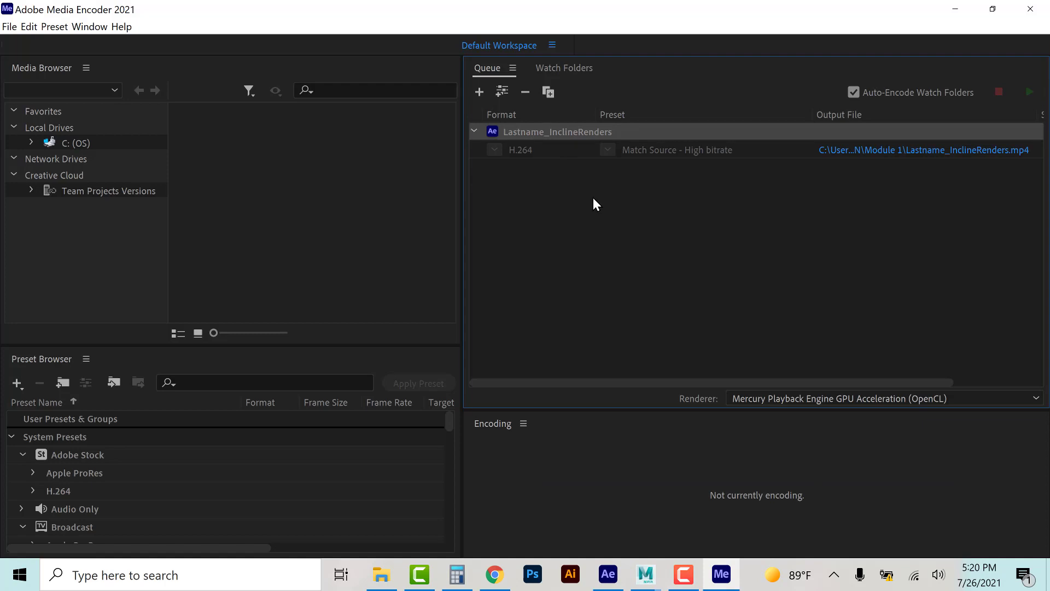
left_click(525, 92)
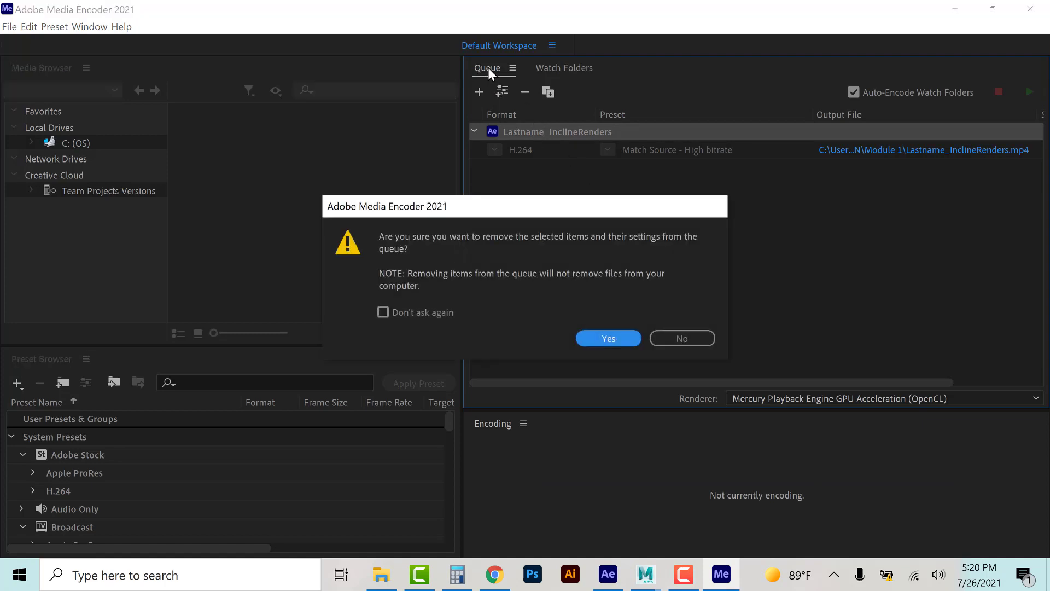
left_click(606, 333)
Step: Open the exported Lastname_InclineRenders video from the 3D ANIMATION > Module 1 folder to play it
left_click(955, 9)
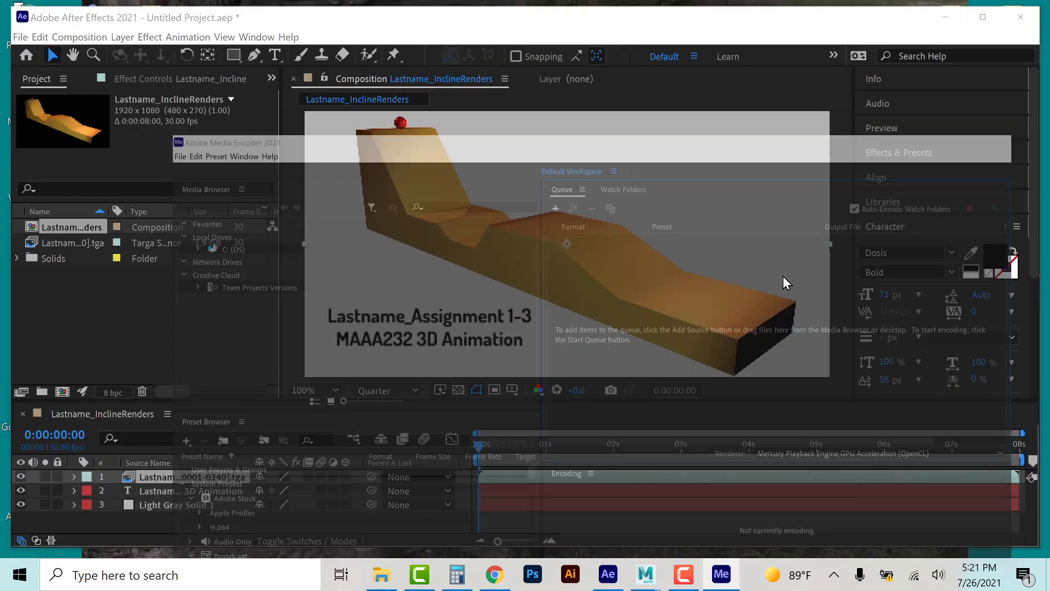
left_click(954, 17)
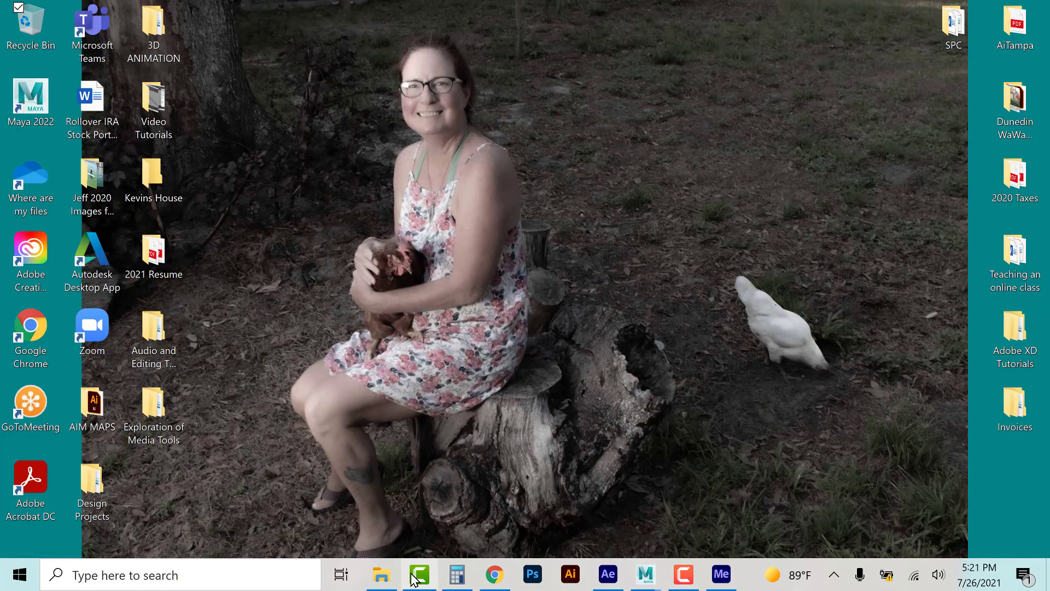
left_click(381, 574)
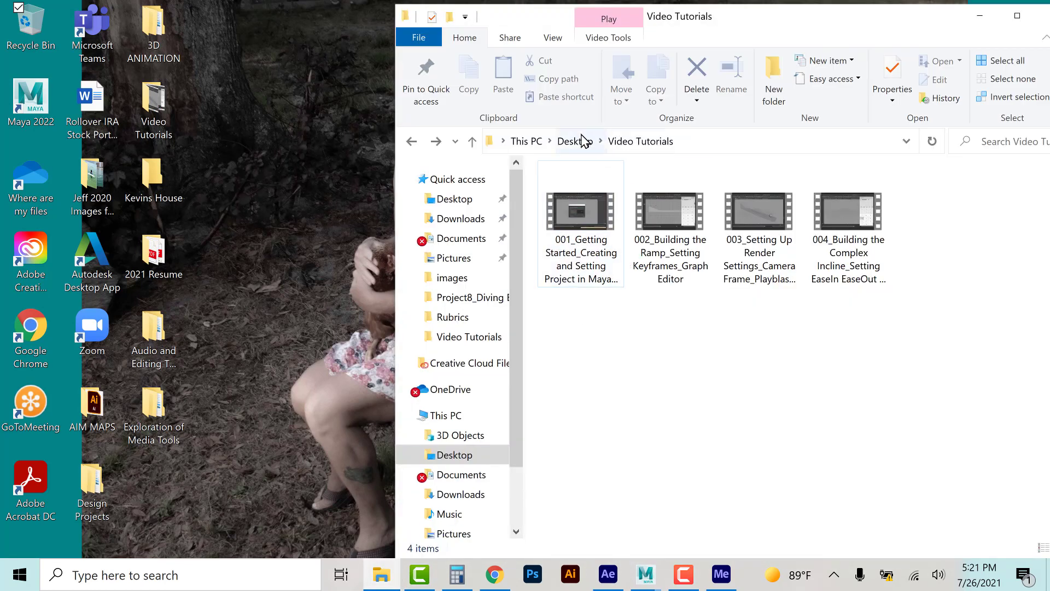
left_click(575, 141)
double_click(590, 191)
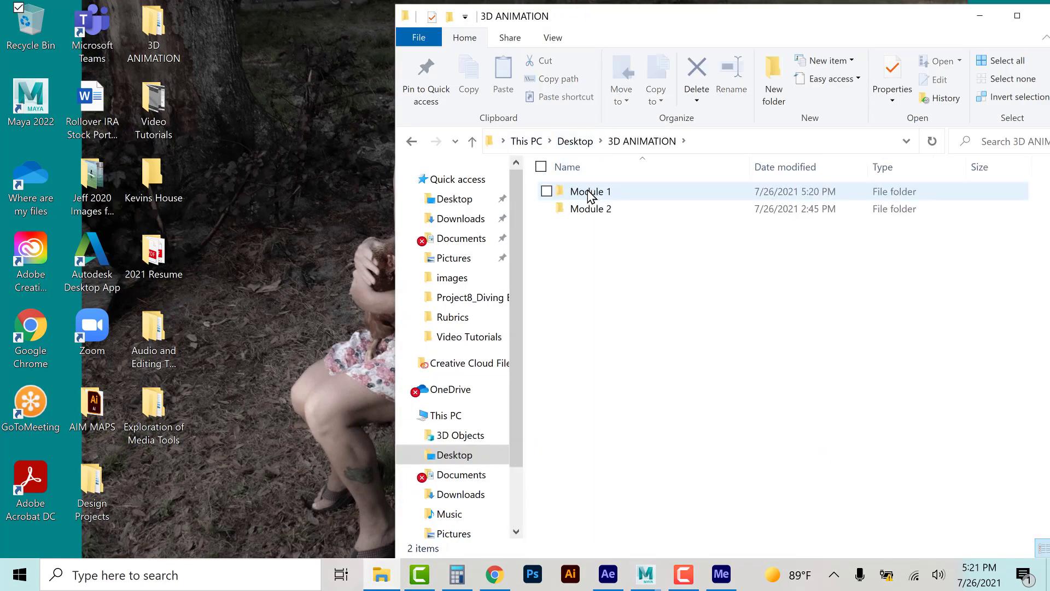
double_click(589, 193)
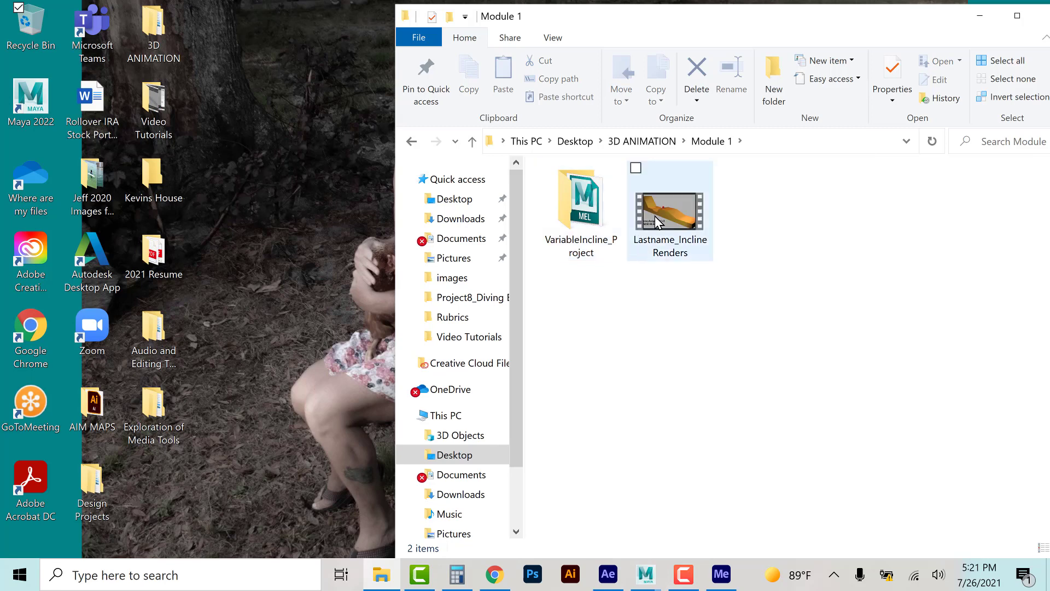
double_click(656, 221)
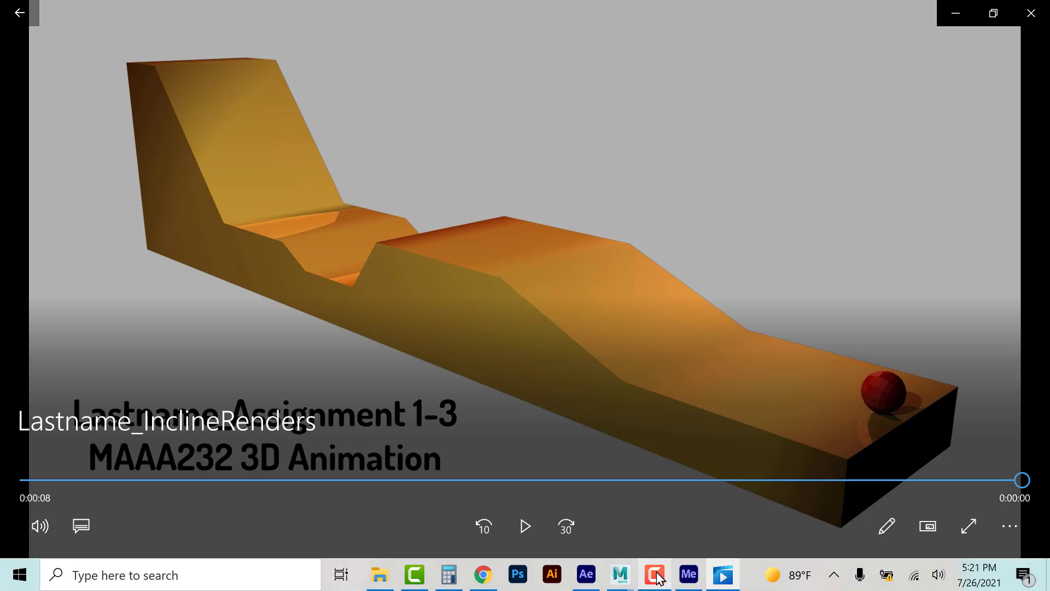
Step: Switch to Maya and show the viewport shaded with textures and scene lighting
mouse_move(622, 575)
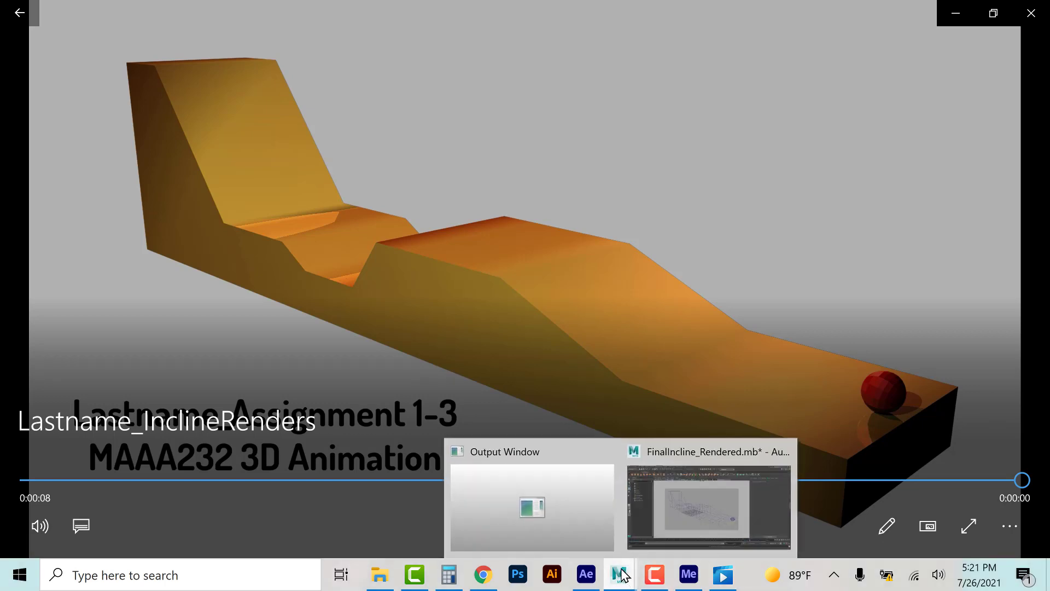
left_click(660, 502)
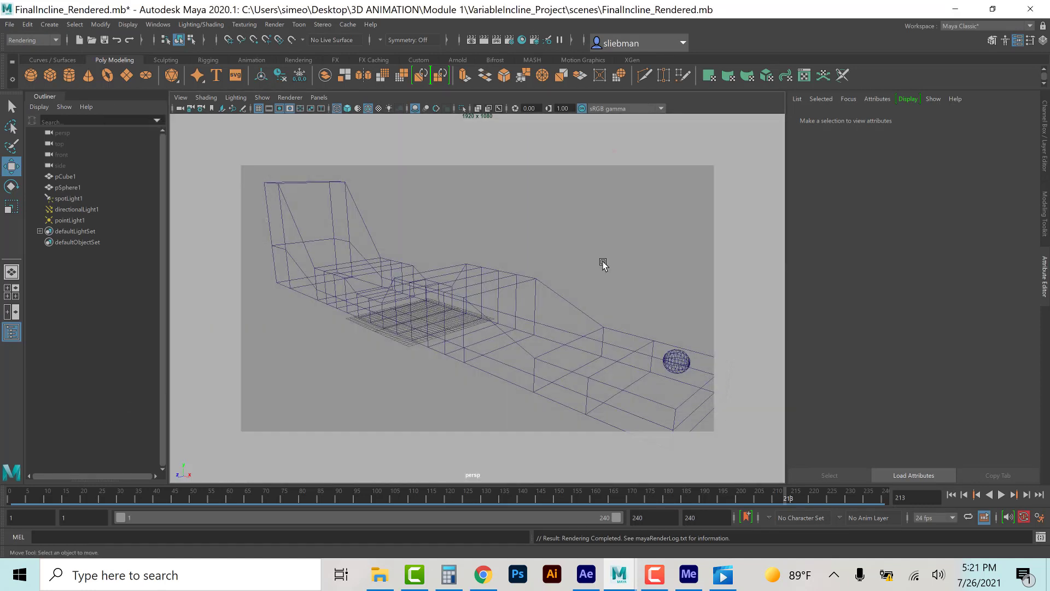
left_click(505, 210)
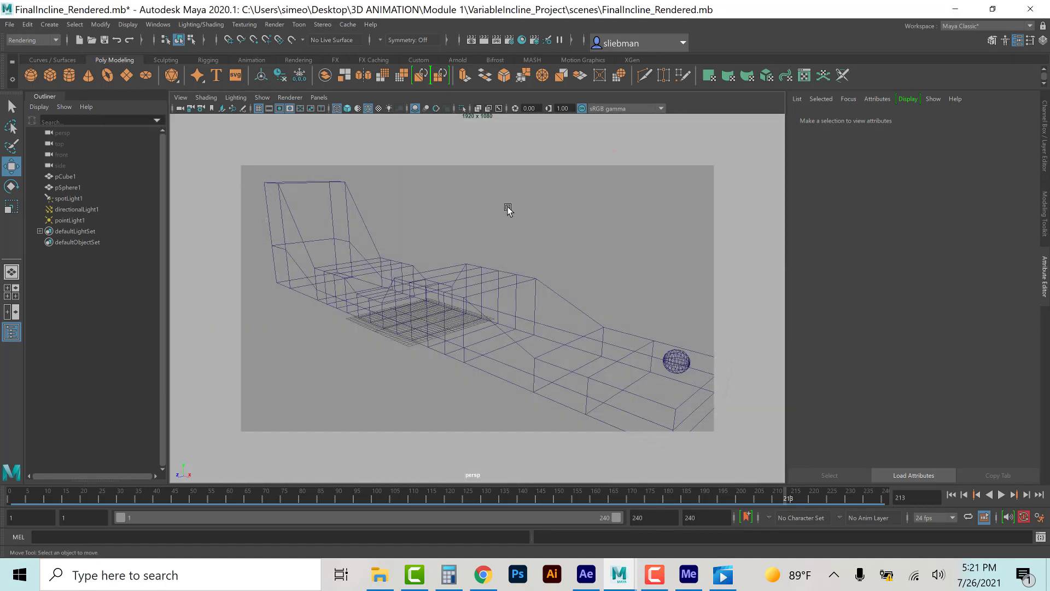
key("6")
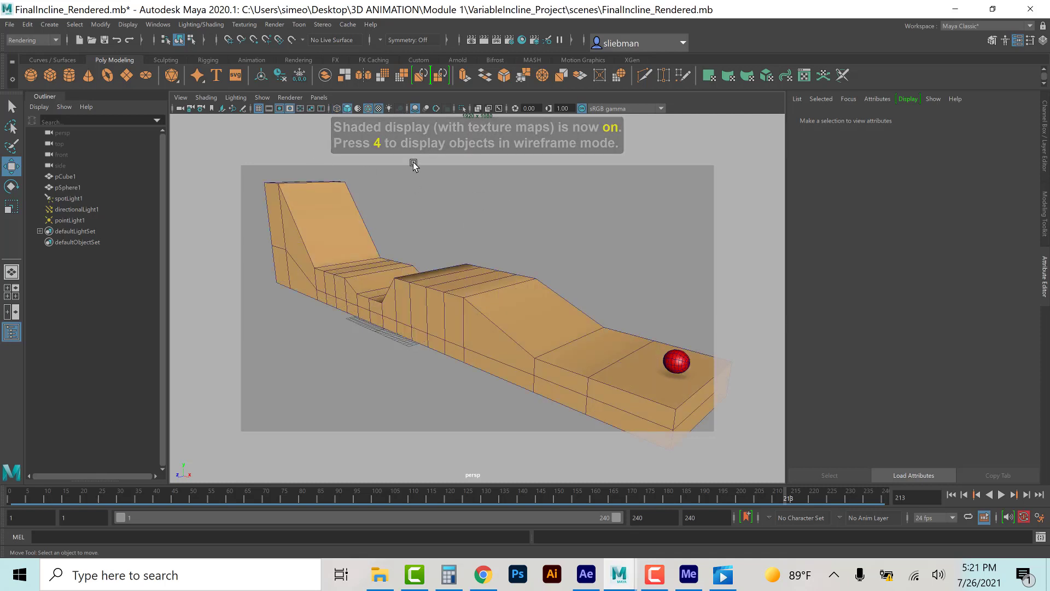
key("7")
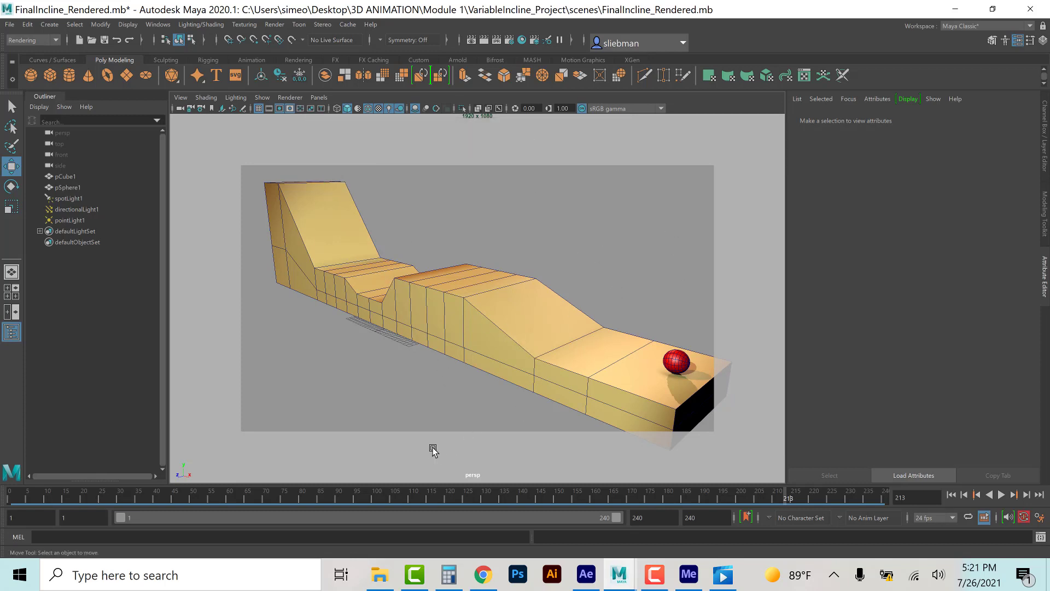
Step: Open Hypershade and map a Checker texture to the Ball_SG material's color
left_click(521, 40)
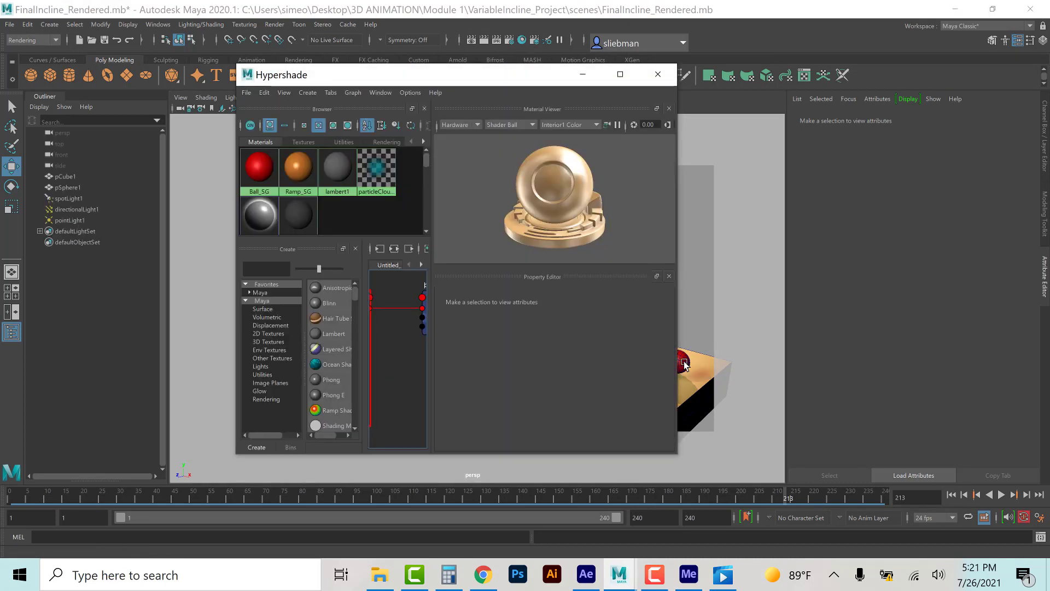
left_click(267, 173)
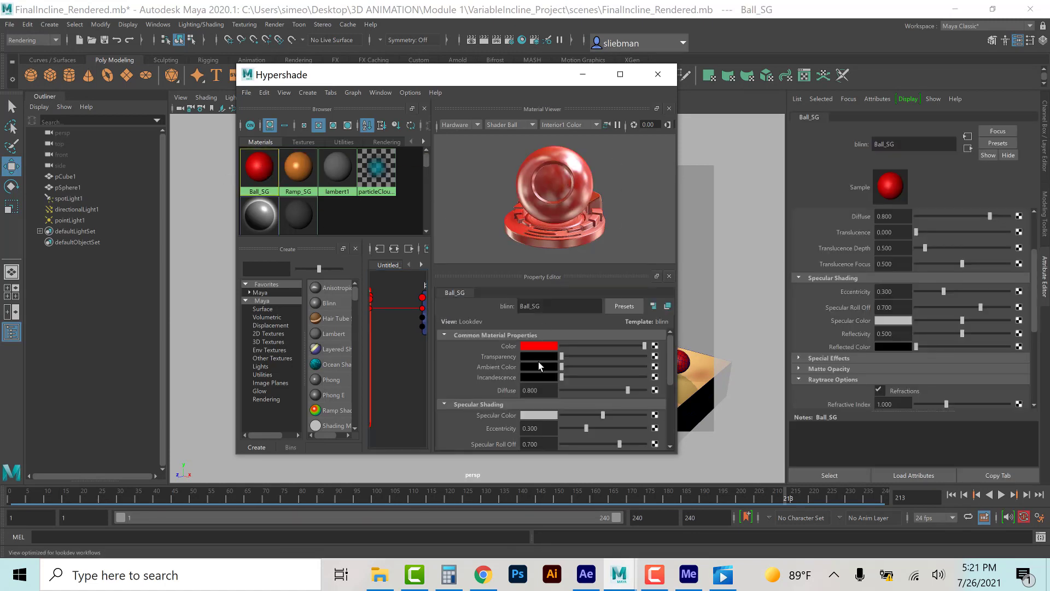
left_click(655, 346)
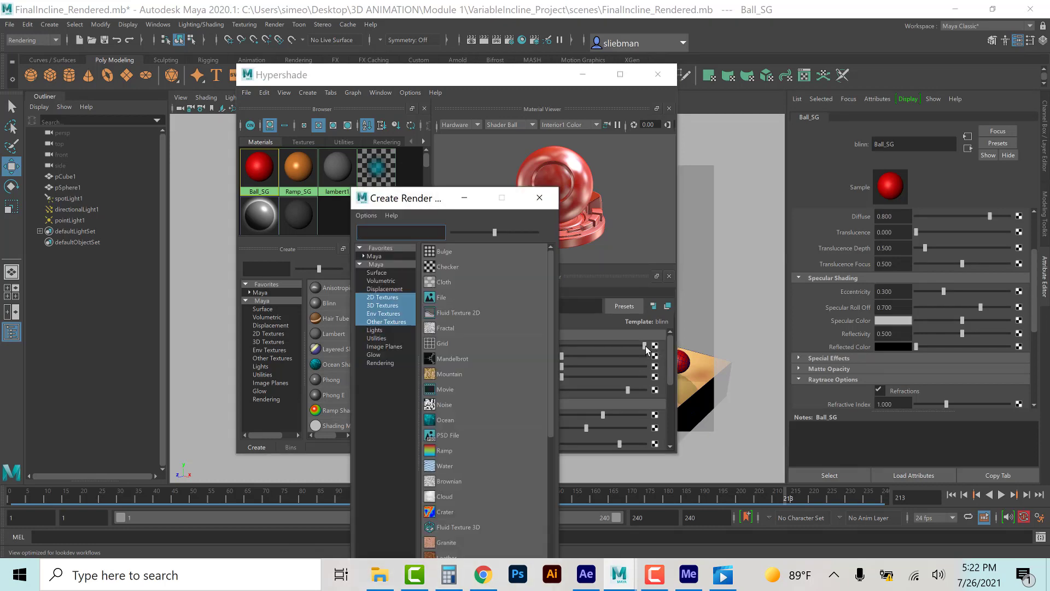
left_click(445, 267)
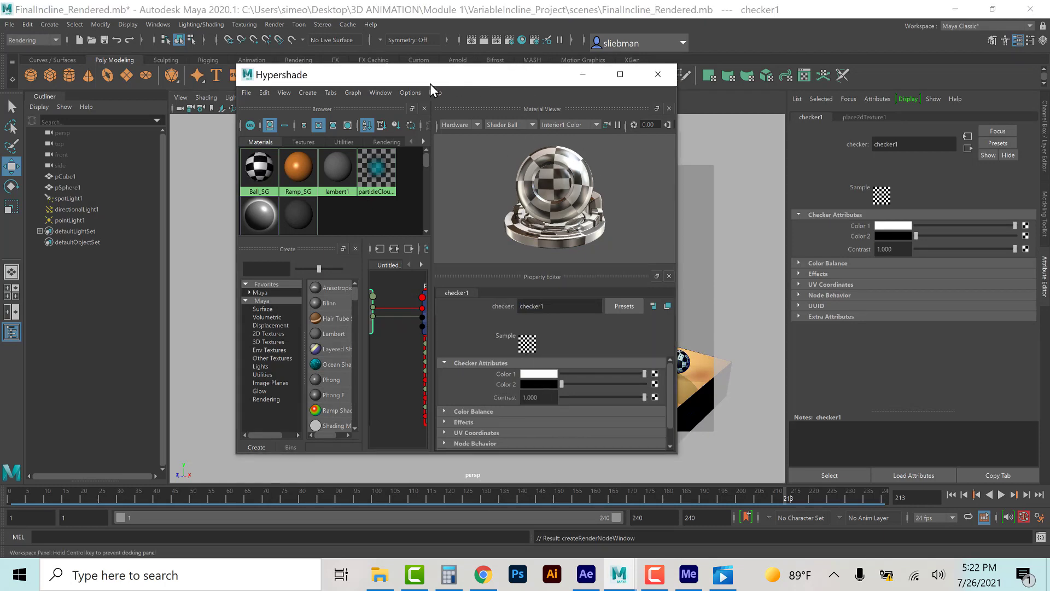
left_click_drag(430, 84, 306, 97)
left_click(533, 88)
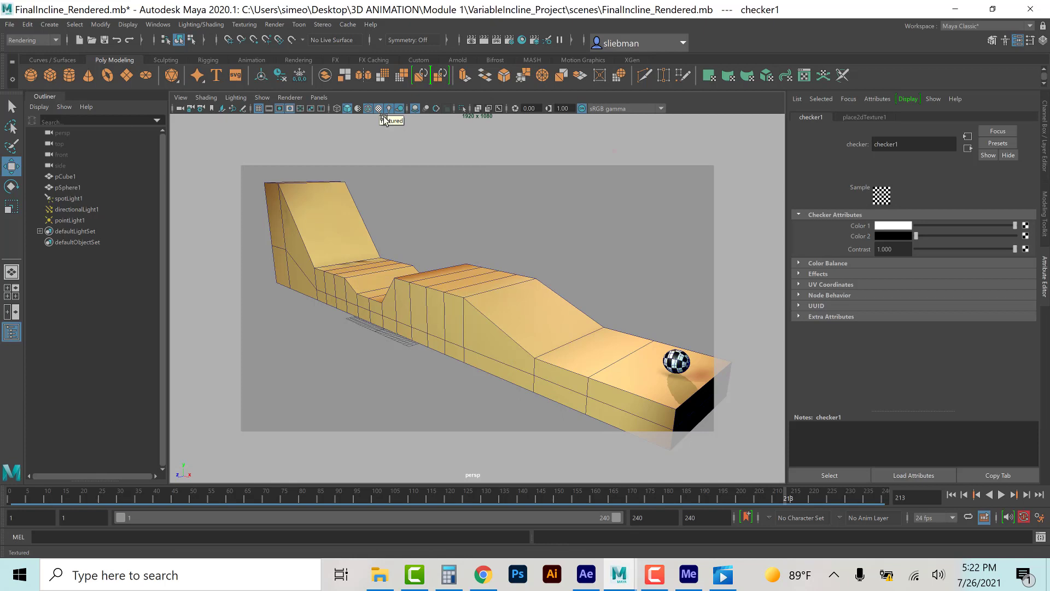
Step: Play the animation from the start of the playback range to preview the checkered ball
left_click(951, 494)
left_click(1002, 494)
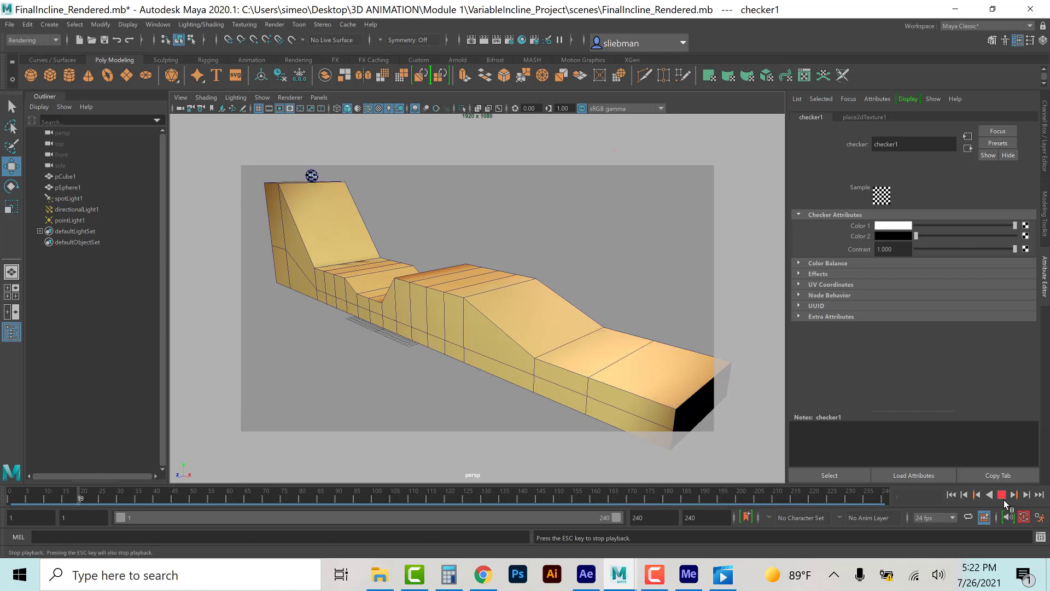
key("Escape")
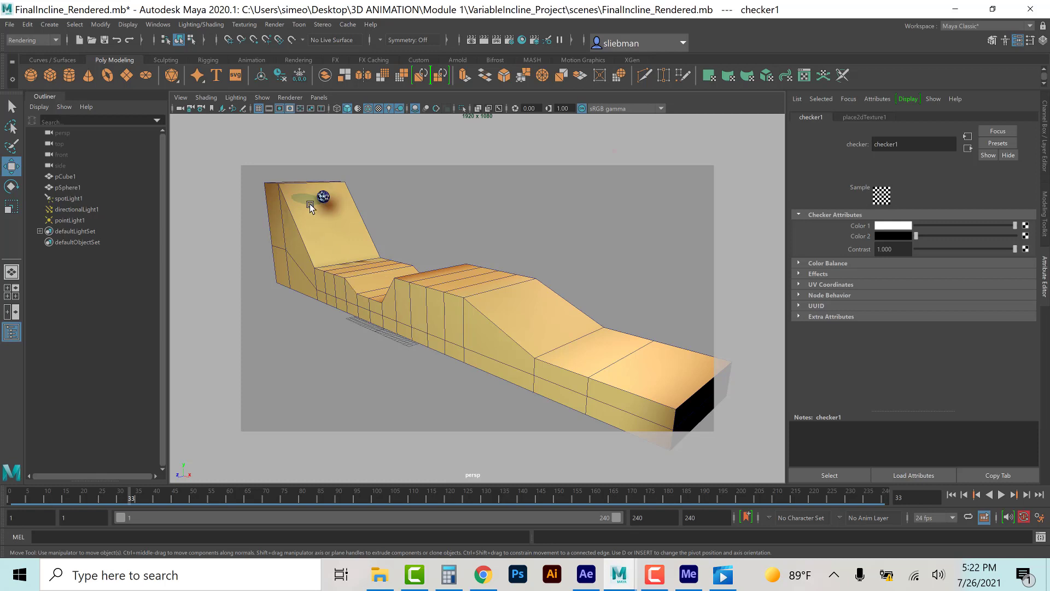
left_click(655, 573)
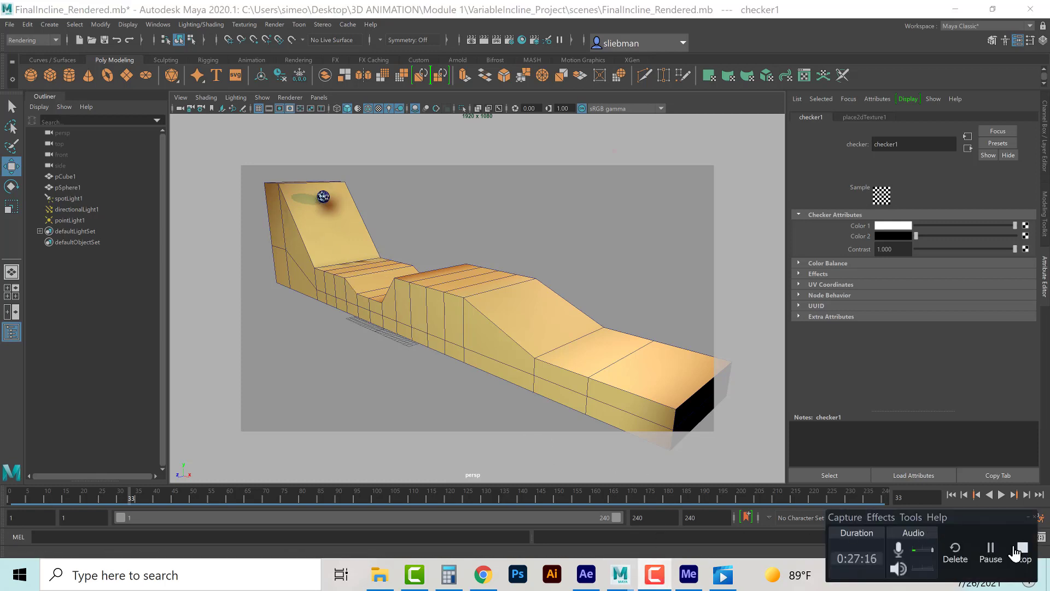